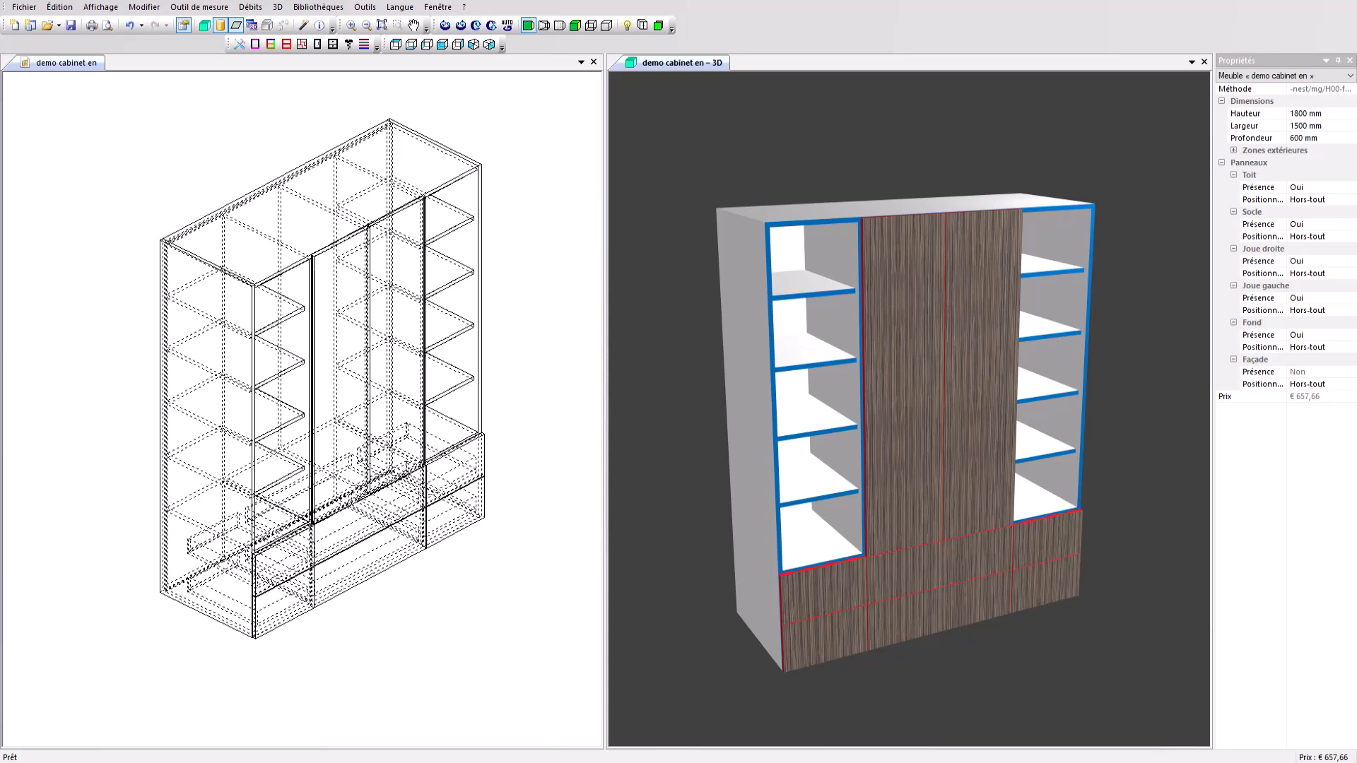
Open the panel materials library and display the properties of the Generic 0192 material.
click(330, 8)
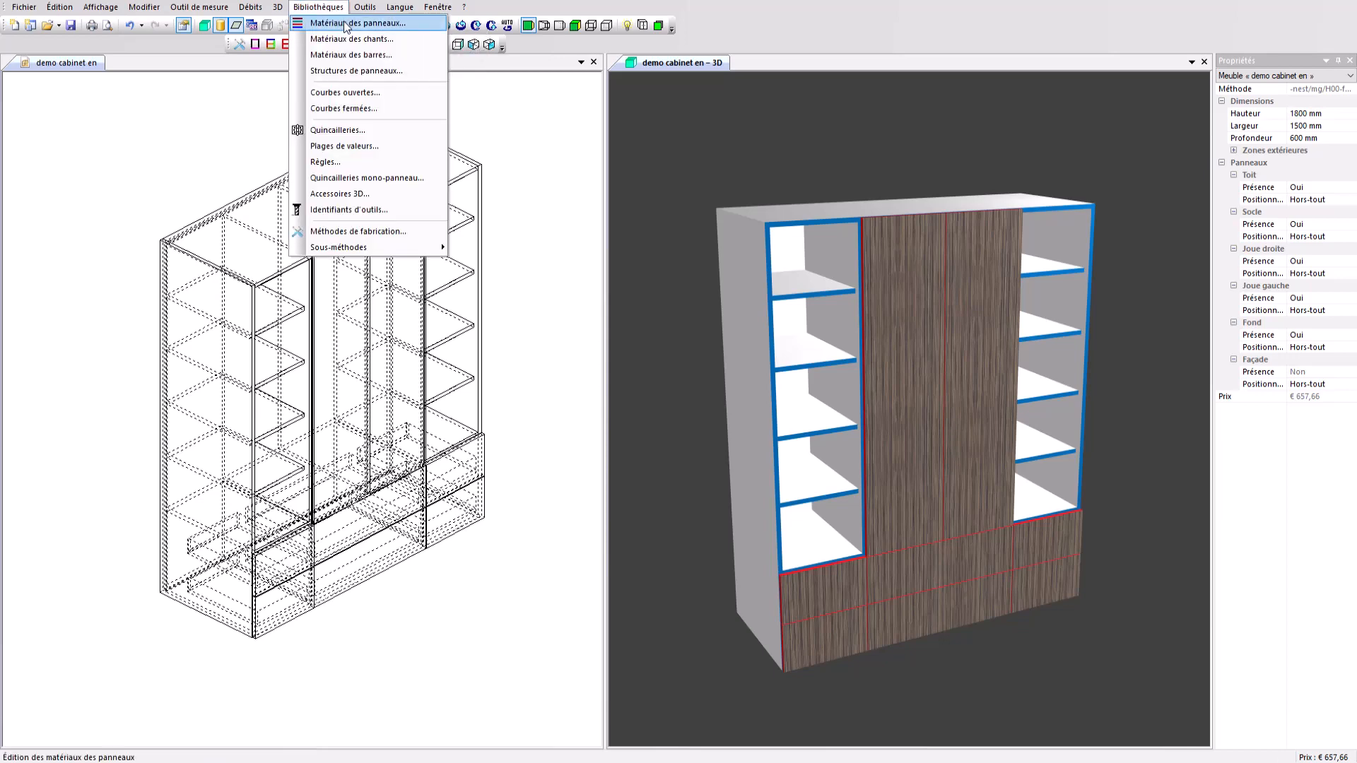
click(347, 25)
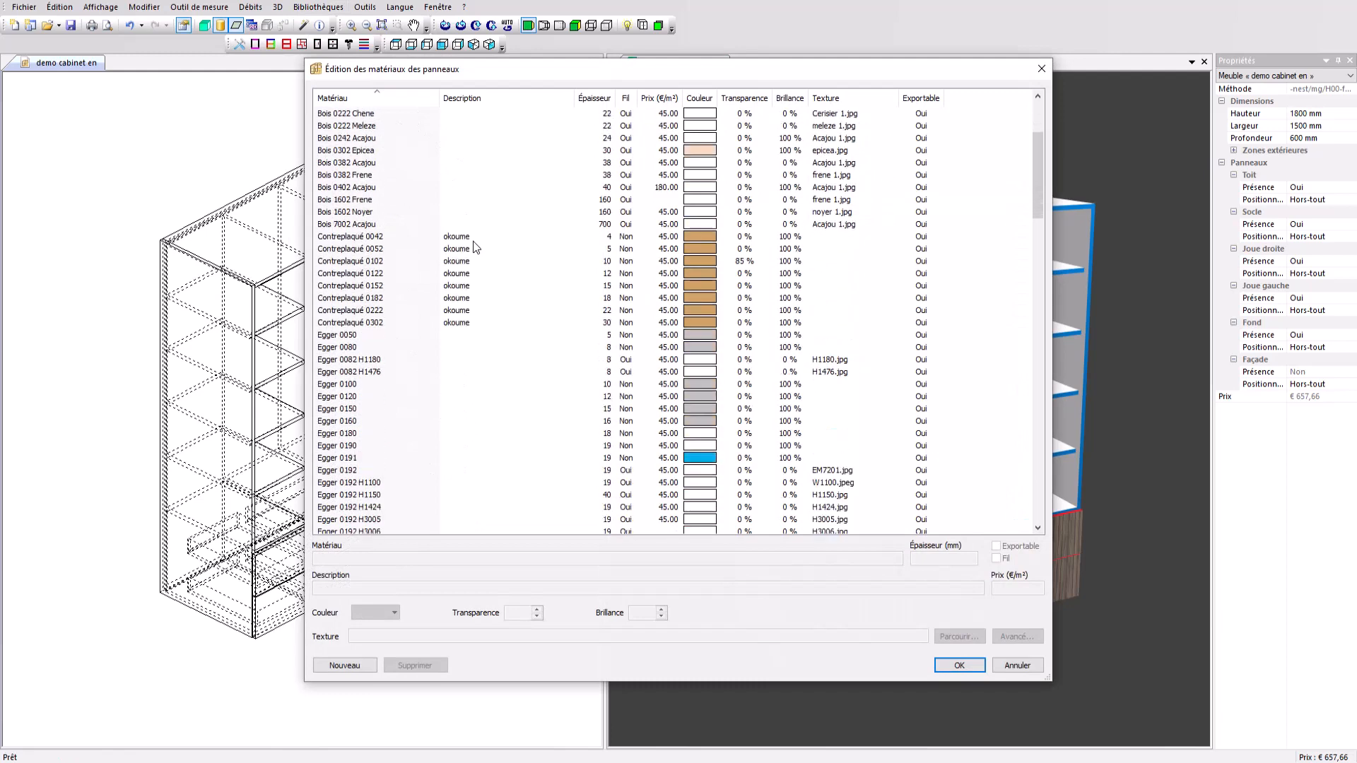
scroll(473, 248, down, 15)
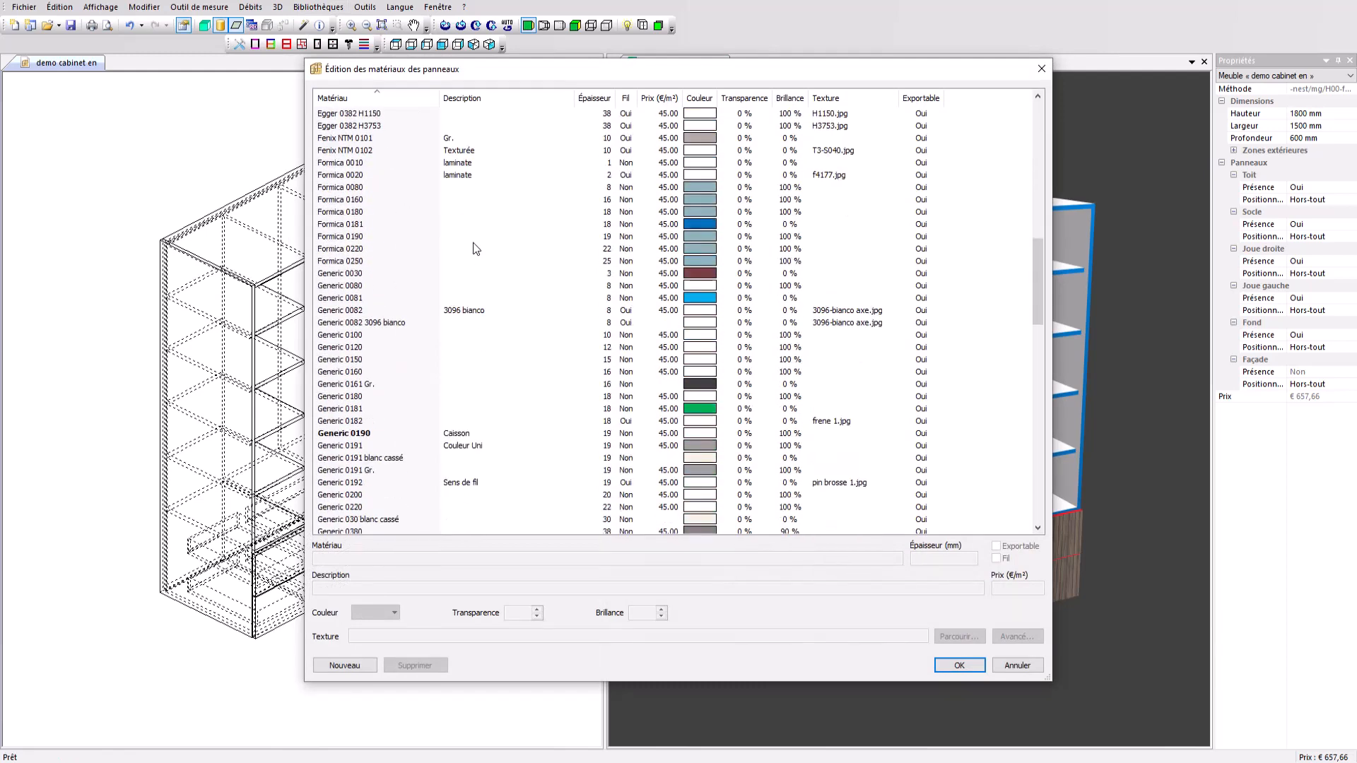
scroll(475, 247, down, 4)
click(362, 336)
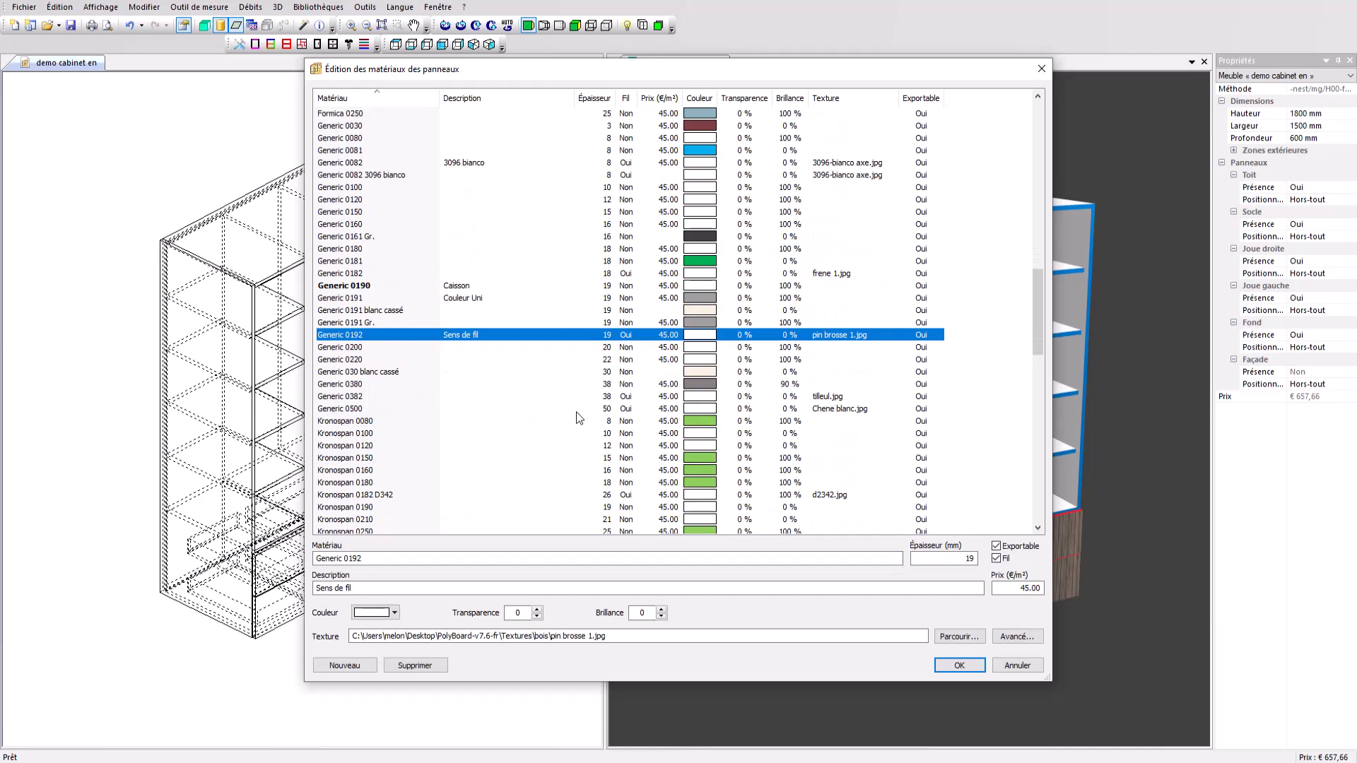
Inspect the colour and wood texture choices for Generic 0192, and close the panel materials library without saving.
click(395, 614)
click(947, 638)
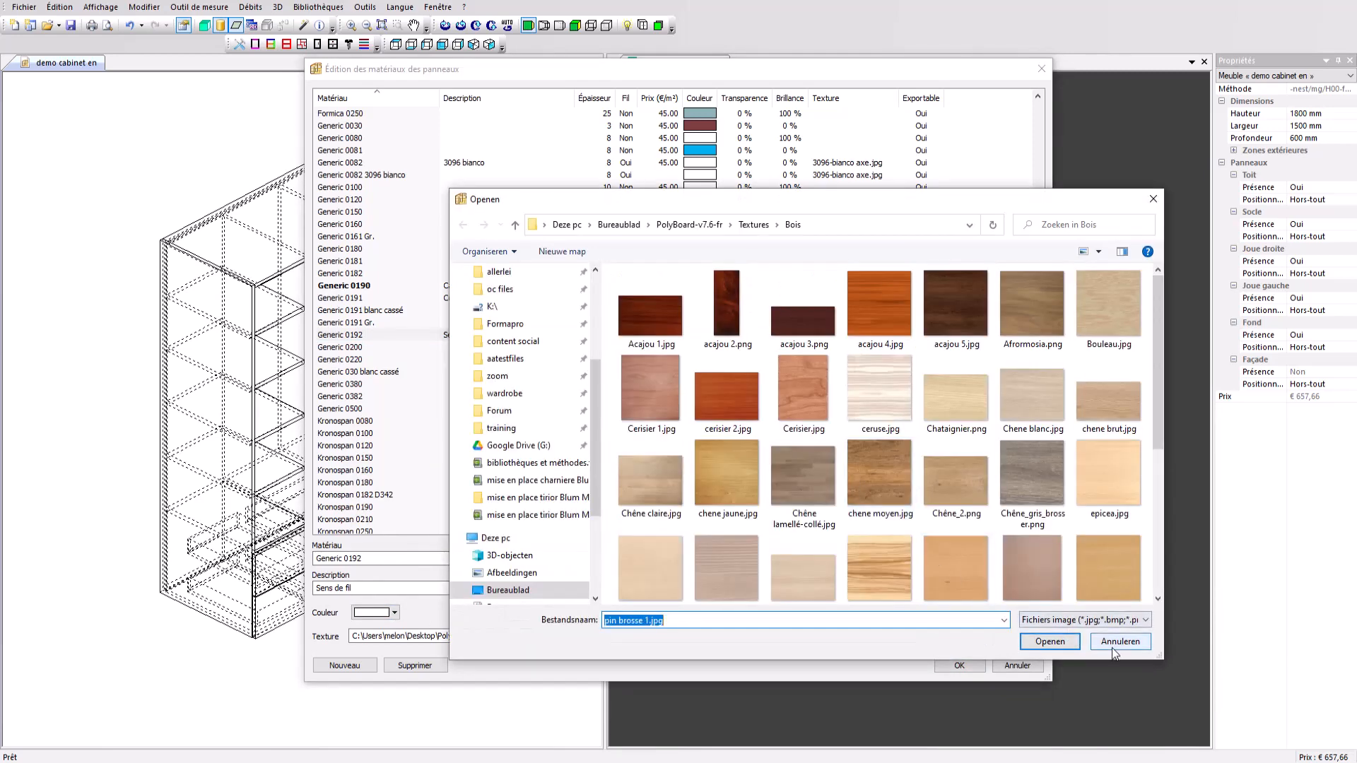
click(1113, 646)
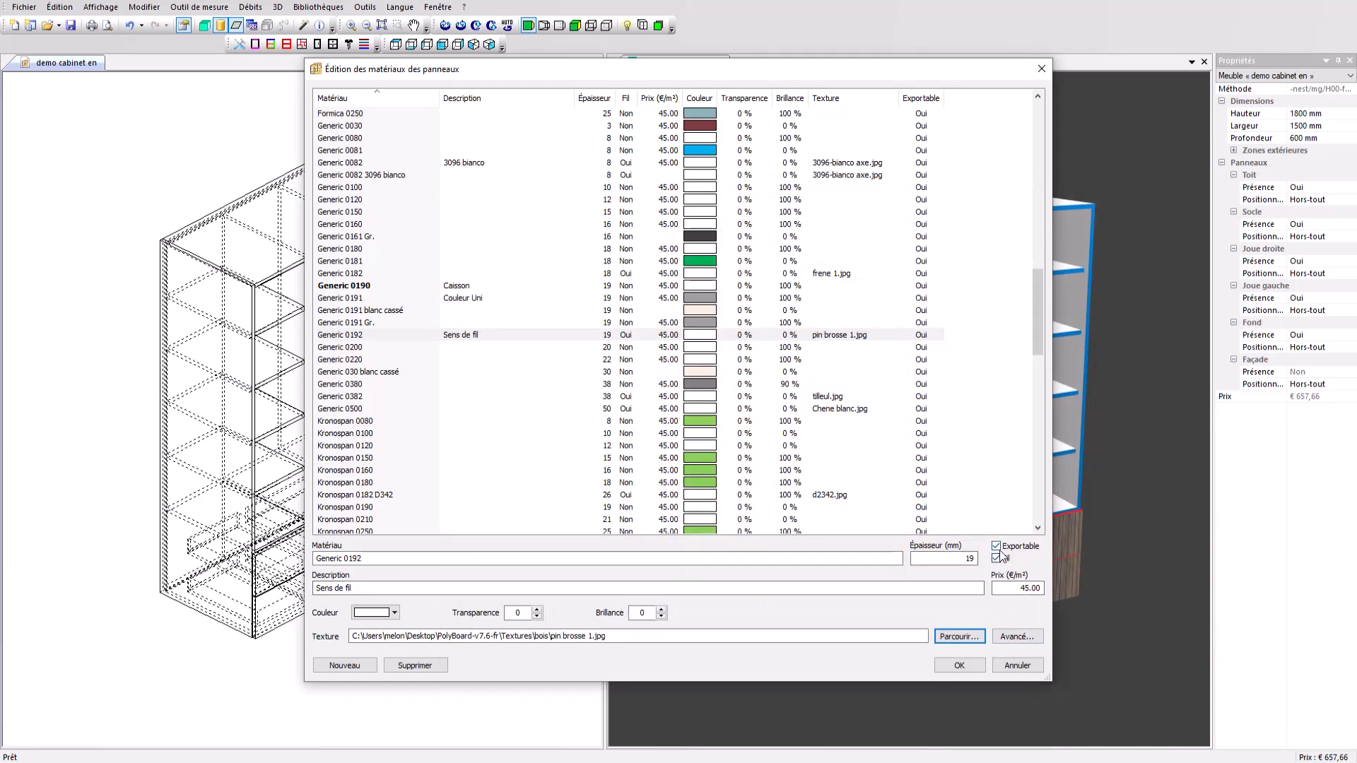
click(1017, 665)
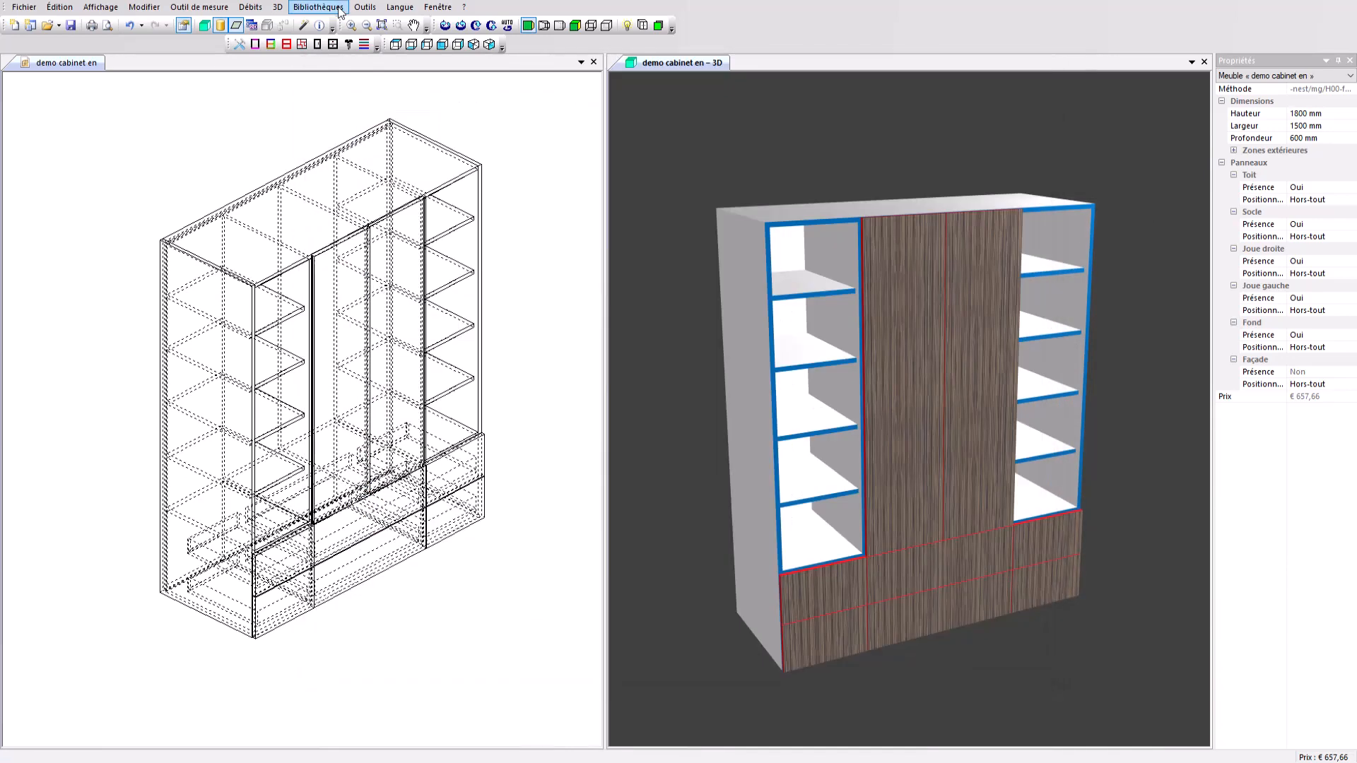
Inspect the thickness and price settings of Chant-020 in the edge materials library, and close it without saving.
click(328, 8)
click(340, 39)
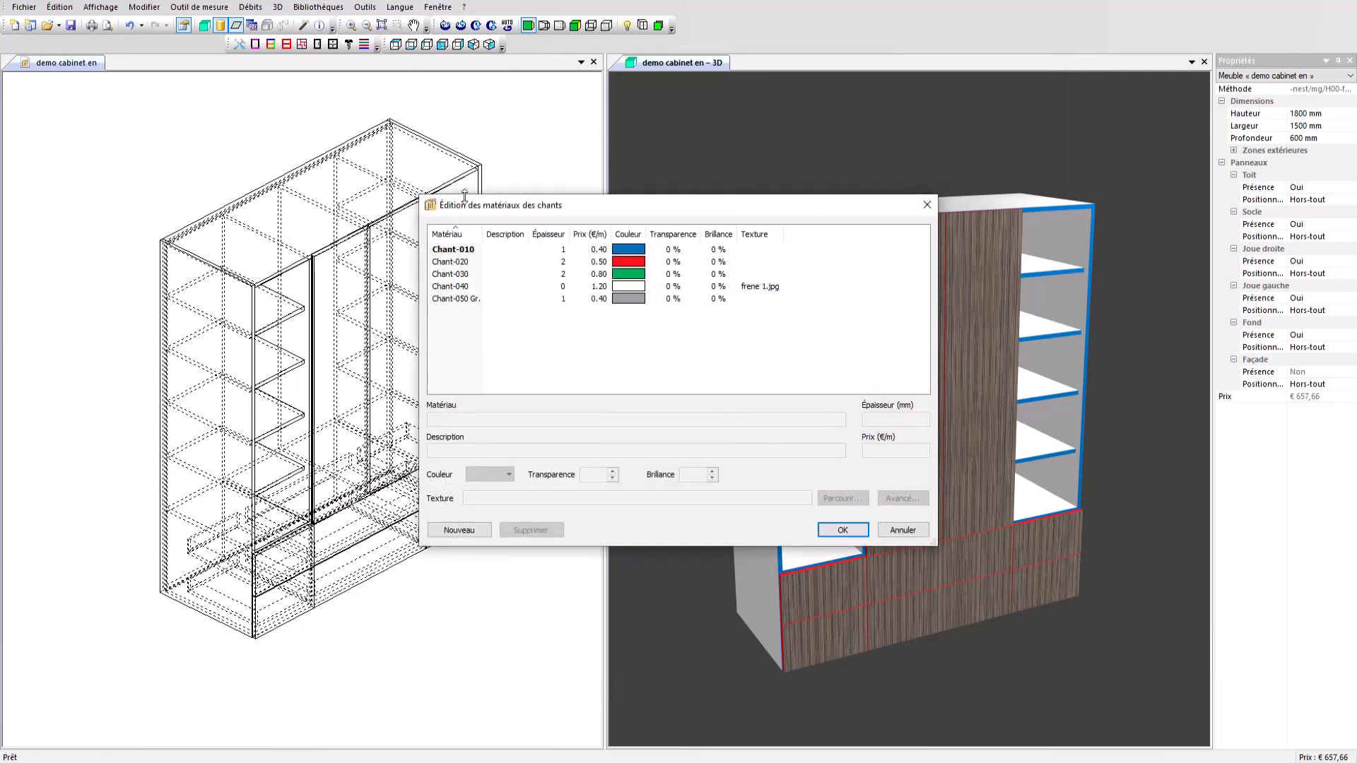
click(491, 262)
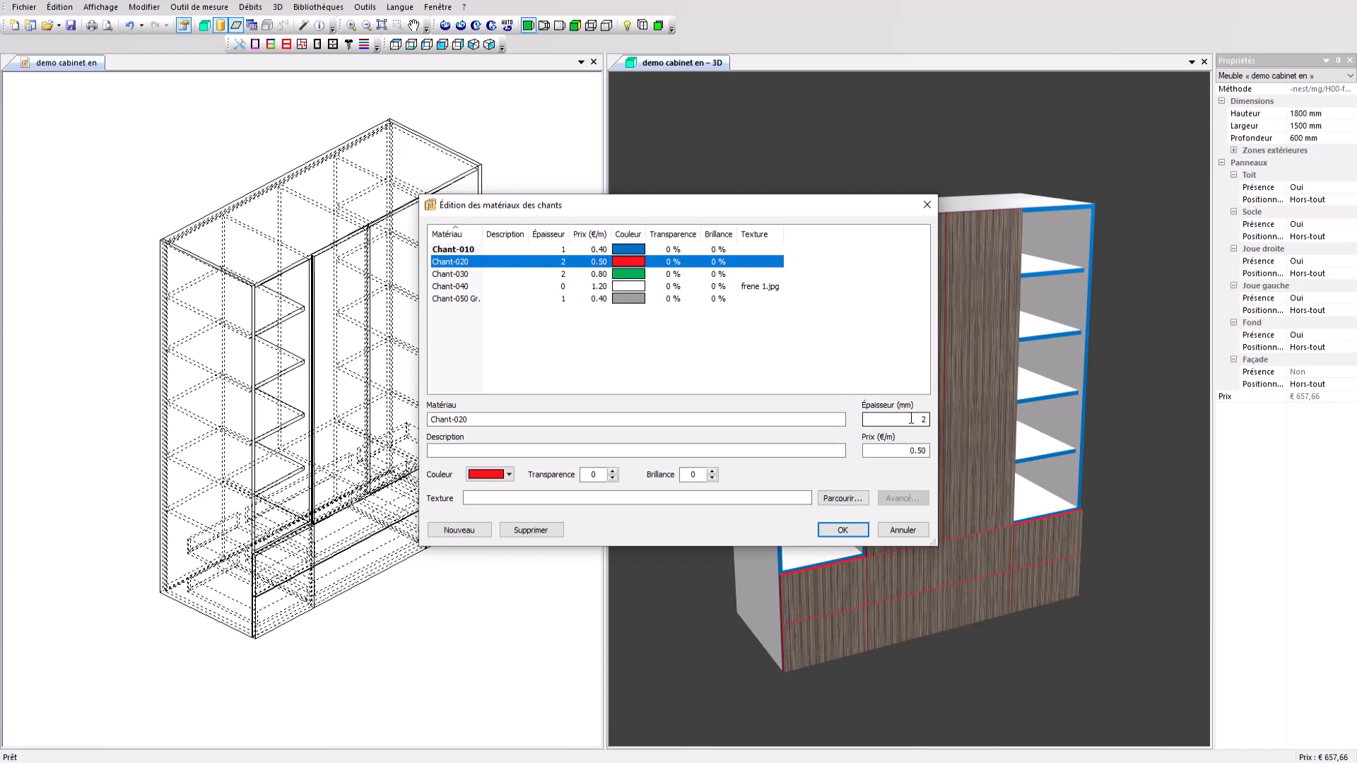
click(905, 448)
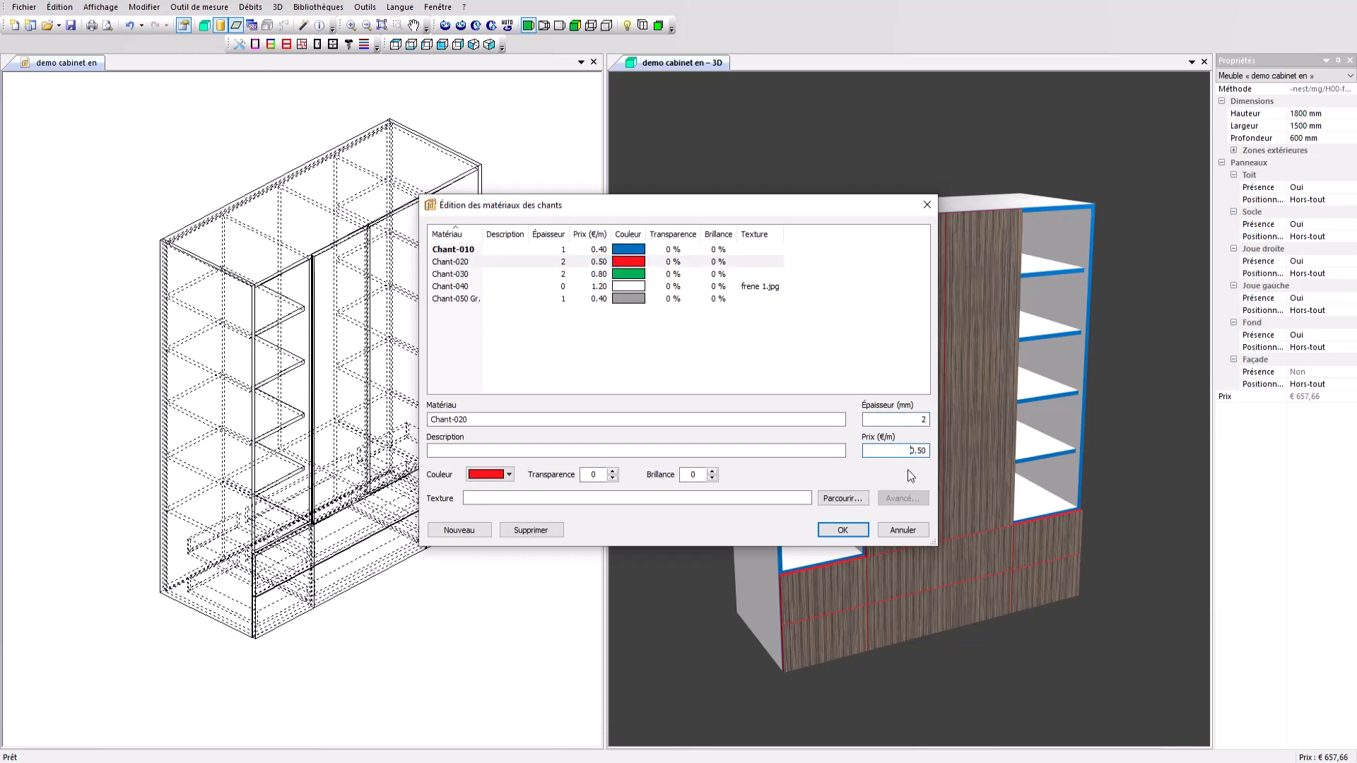
click(903, 530)
Look through the bar materials library, view the Blum LÉGRABOX-C/Trav-ht and Bois 080x025 Noyer entries, and close it.
click(318, 7)
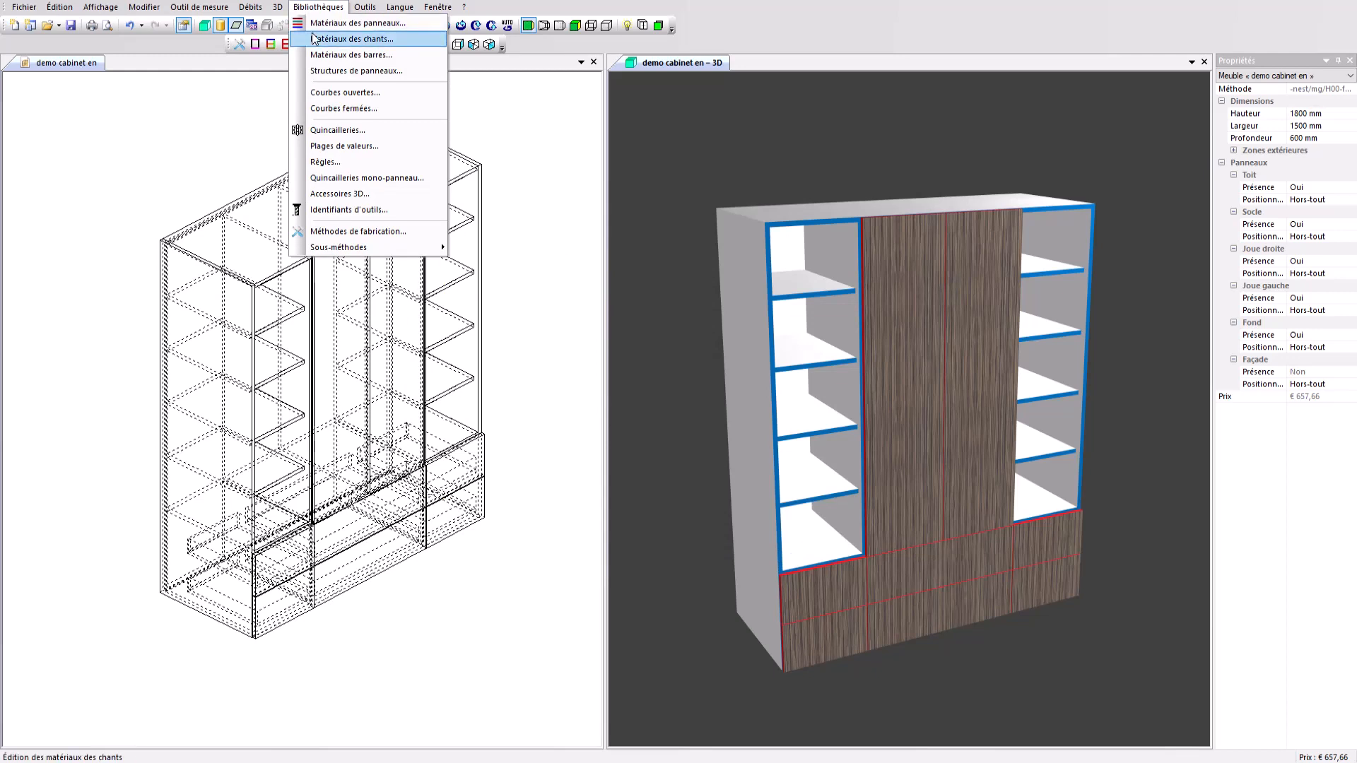
click(318, 54)
click(475, 260)
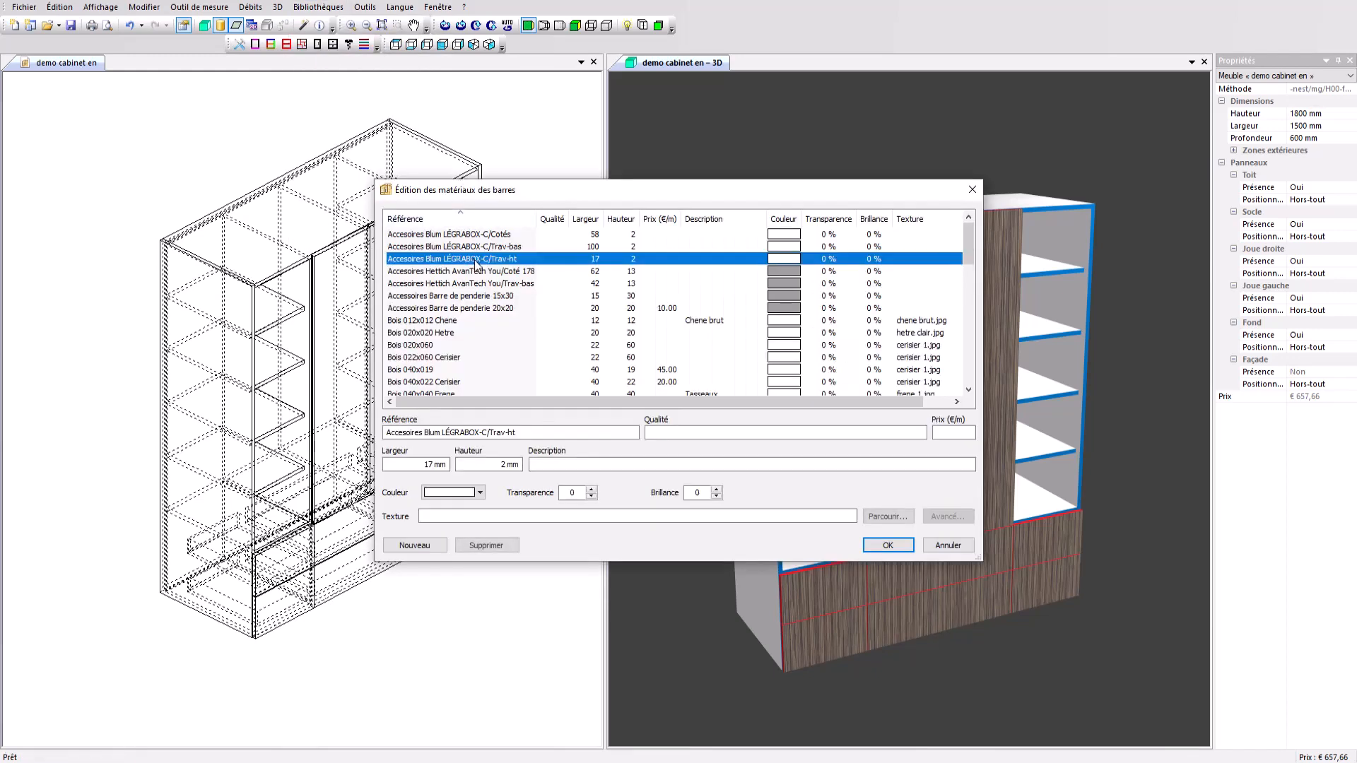
scroll(480, 278, down, 6)
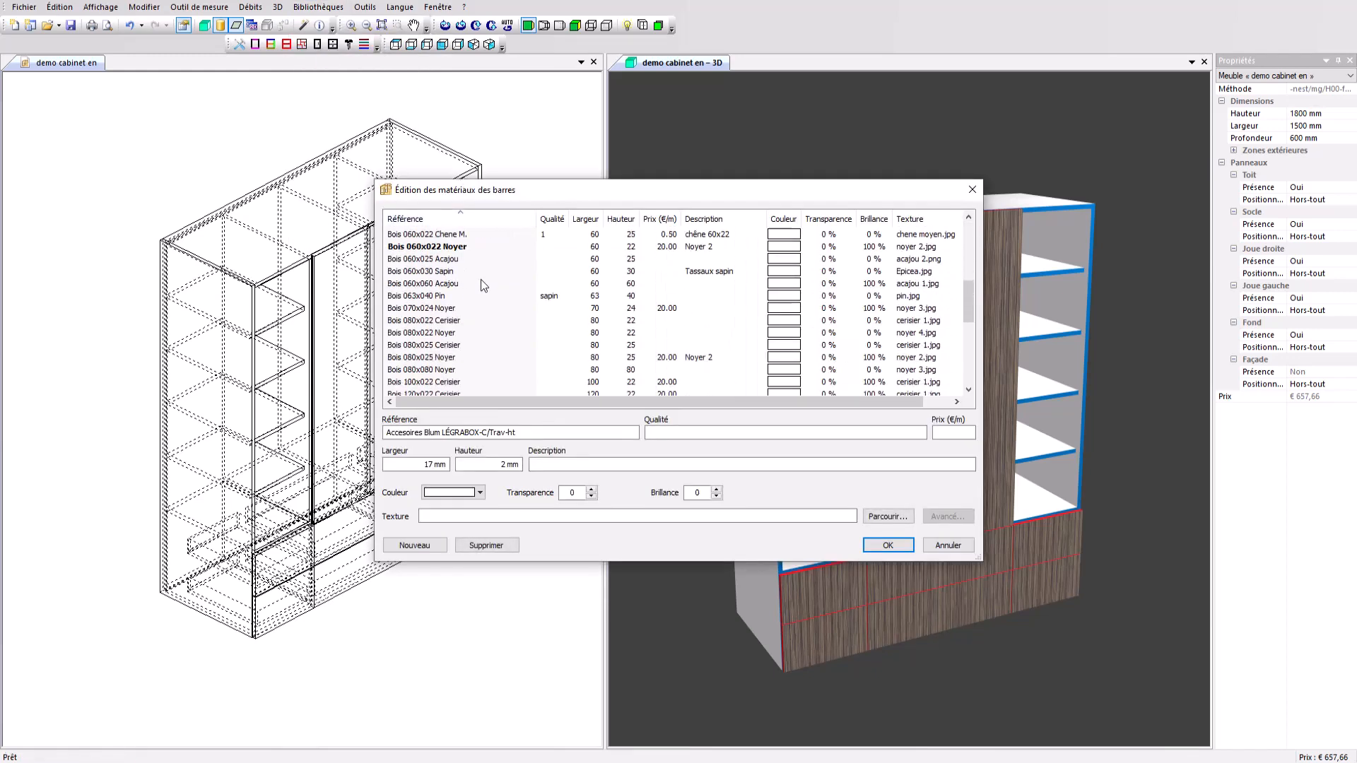
scroll(480, 279, down, 2)
click(480, 281)
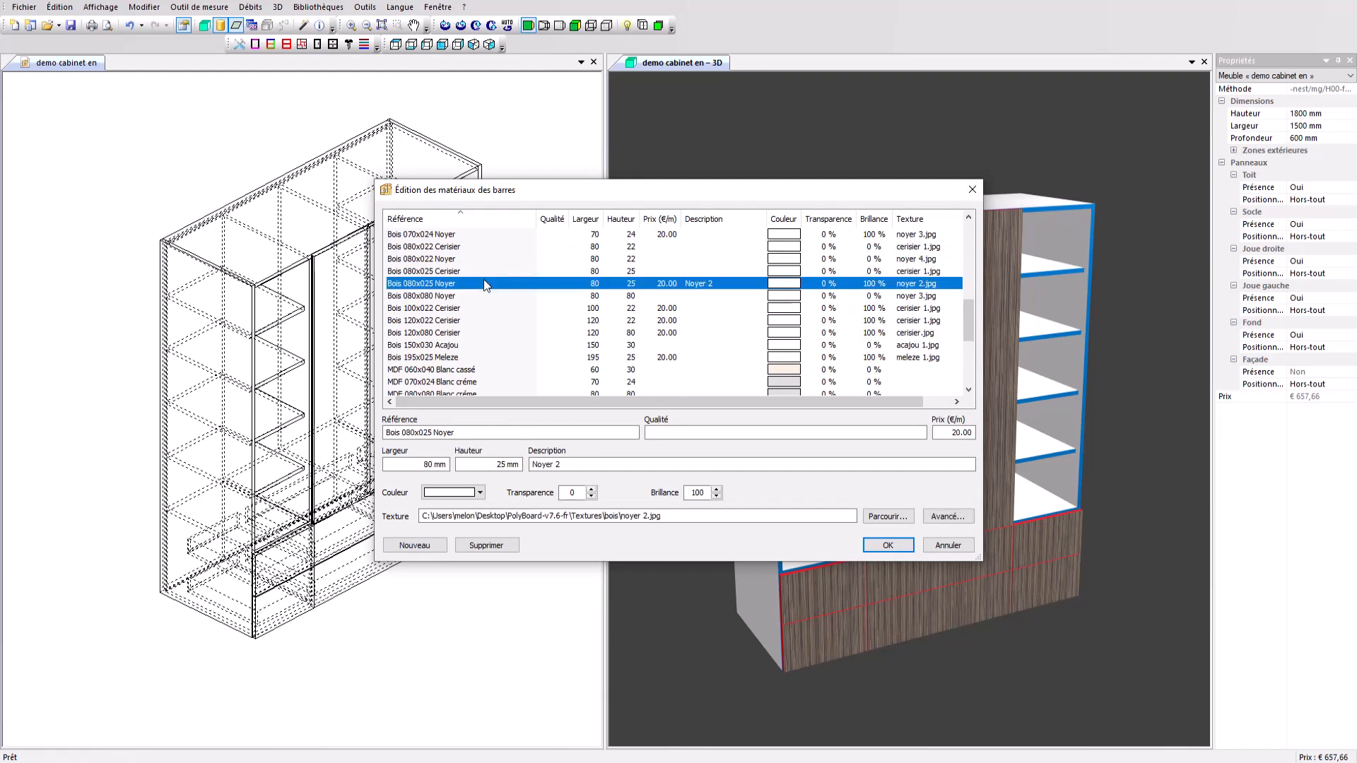
click(971, 189)
Open the panel structures library and preview the three Assemblage/H/Tout 80x22 Bois structures.
click(318, 7)
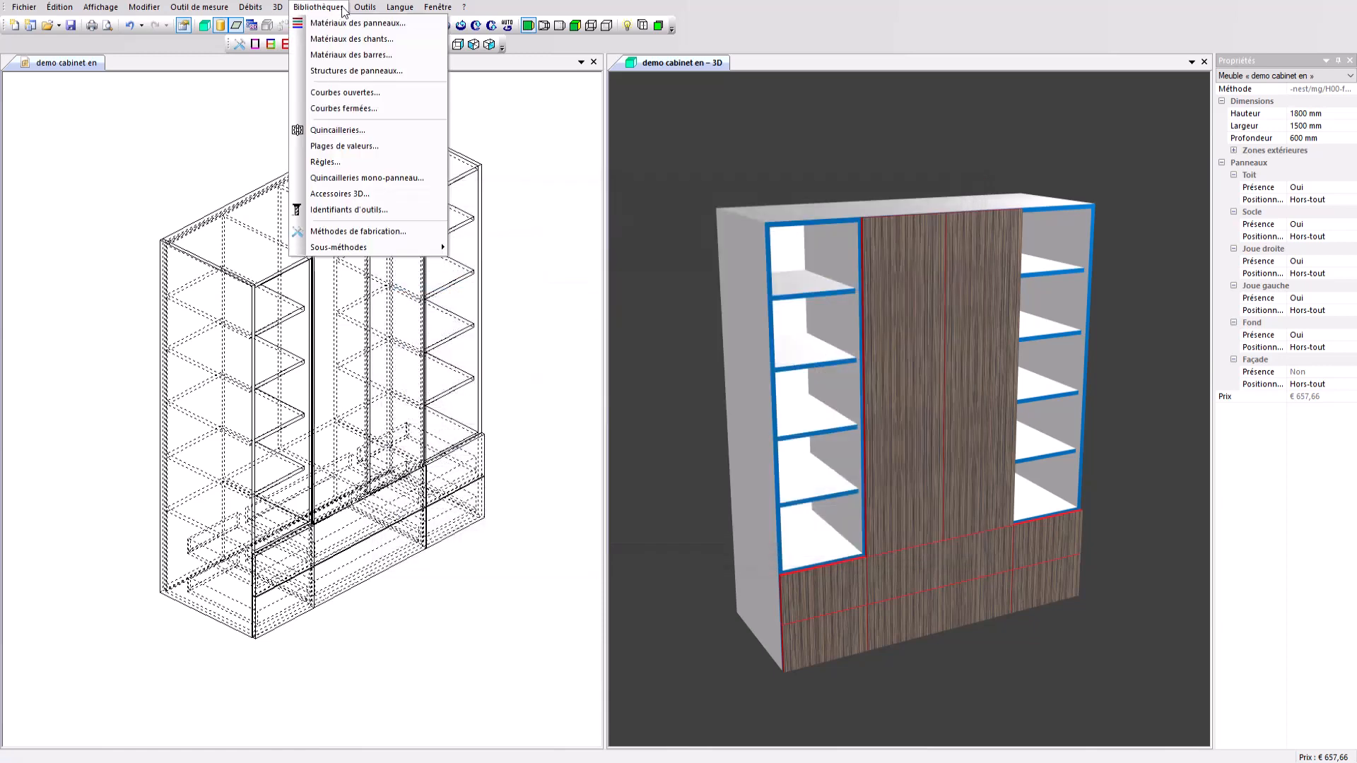
click(368, 73)
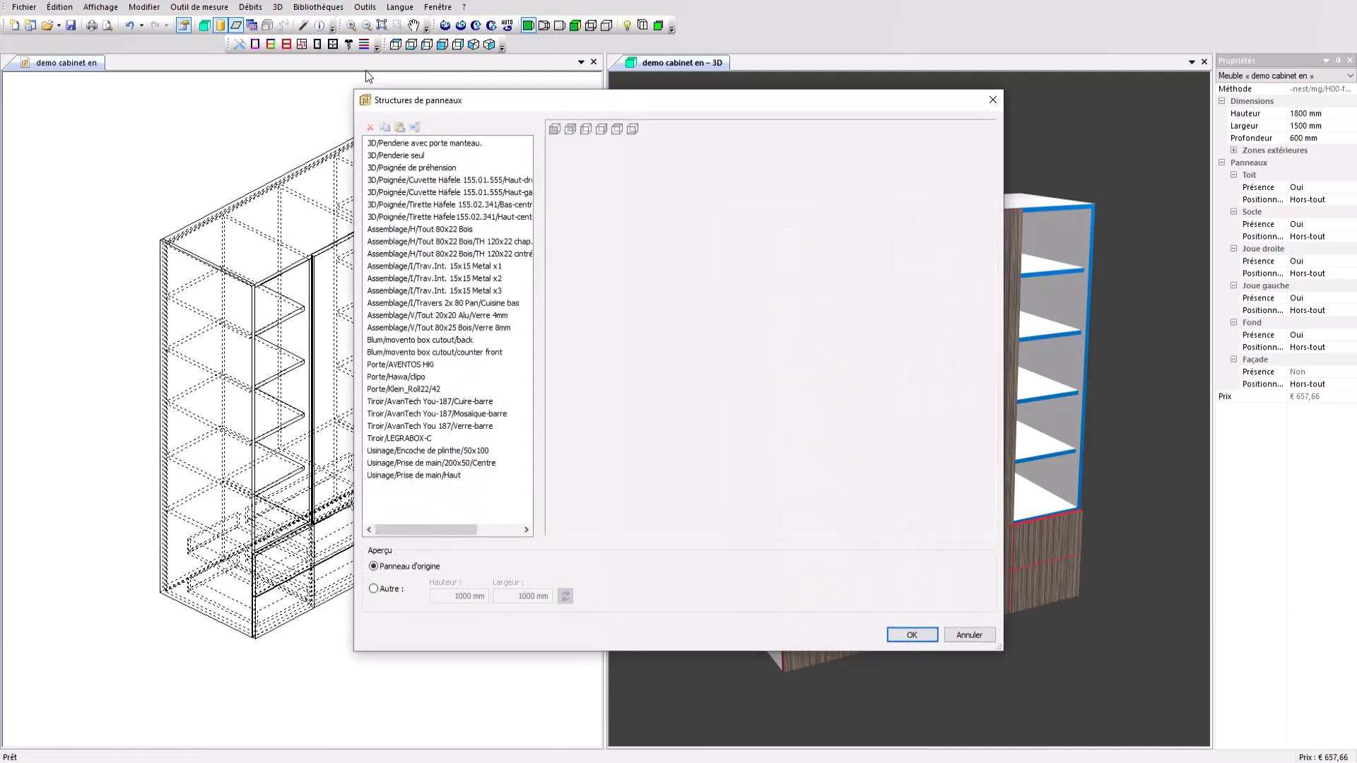
click(411, 229)
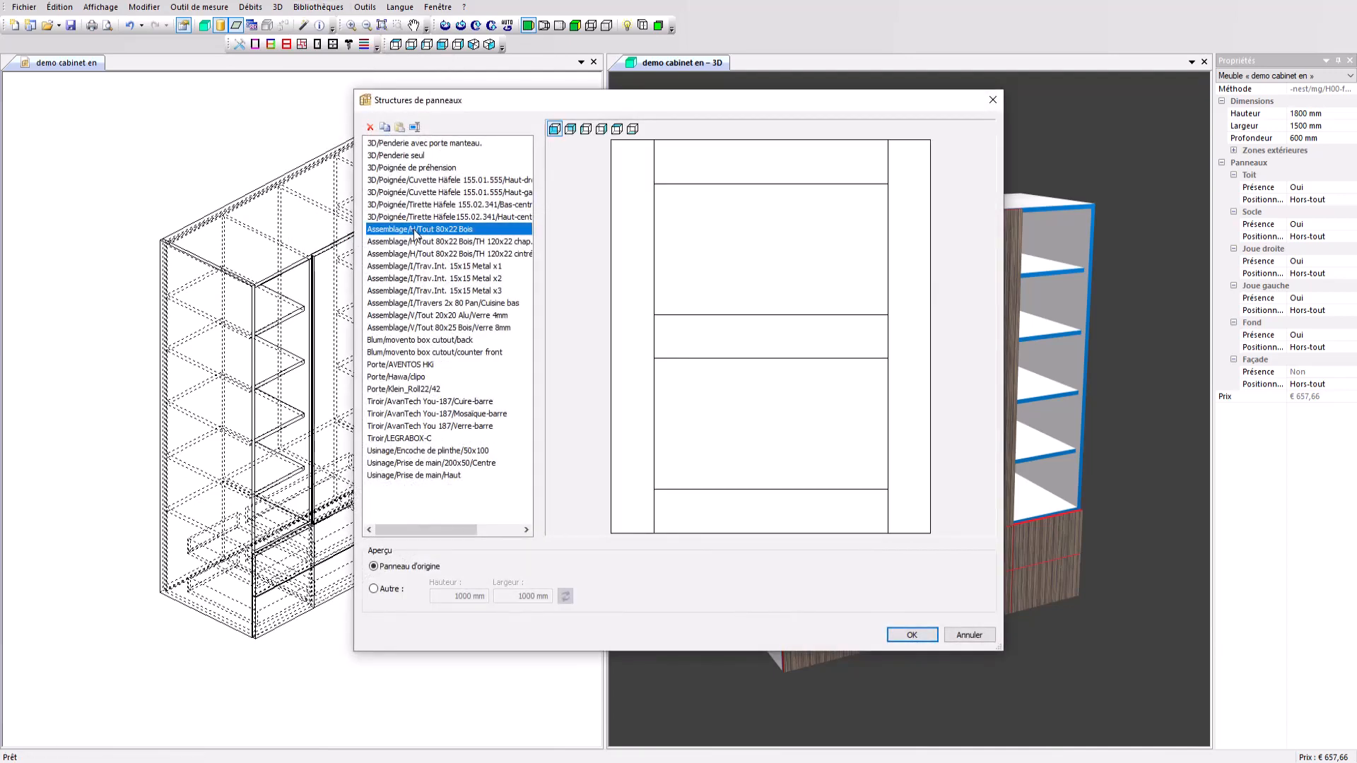
click(418, 242)
click(420, 254)
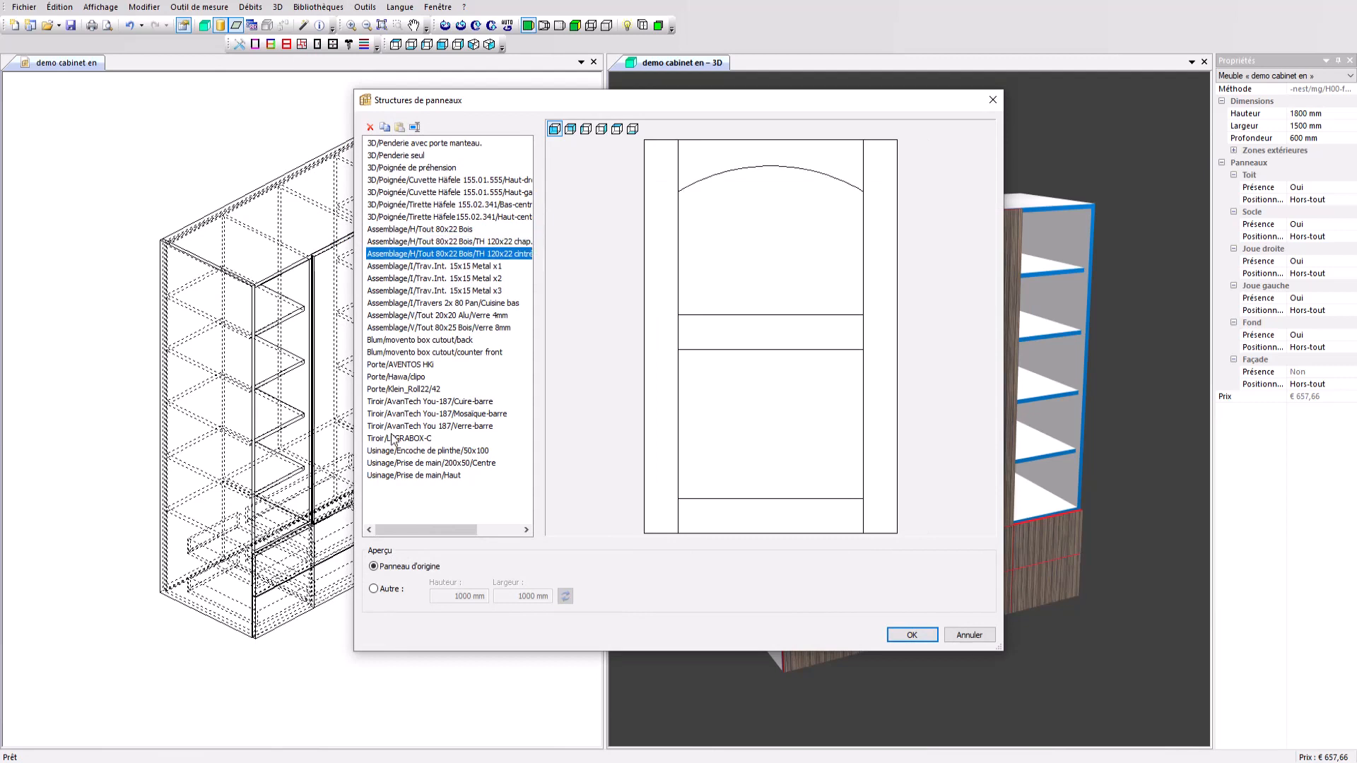
Preview the Usinage, Tiroir/LEGRABOX-C and Porte/AVENTOS HKi panel structures, and close the library without saving.
click(396, 476)
click(399, 463)
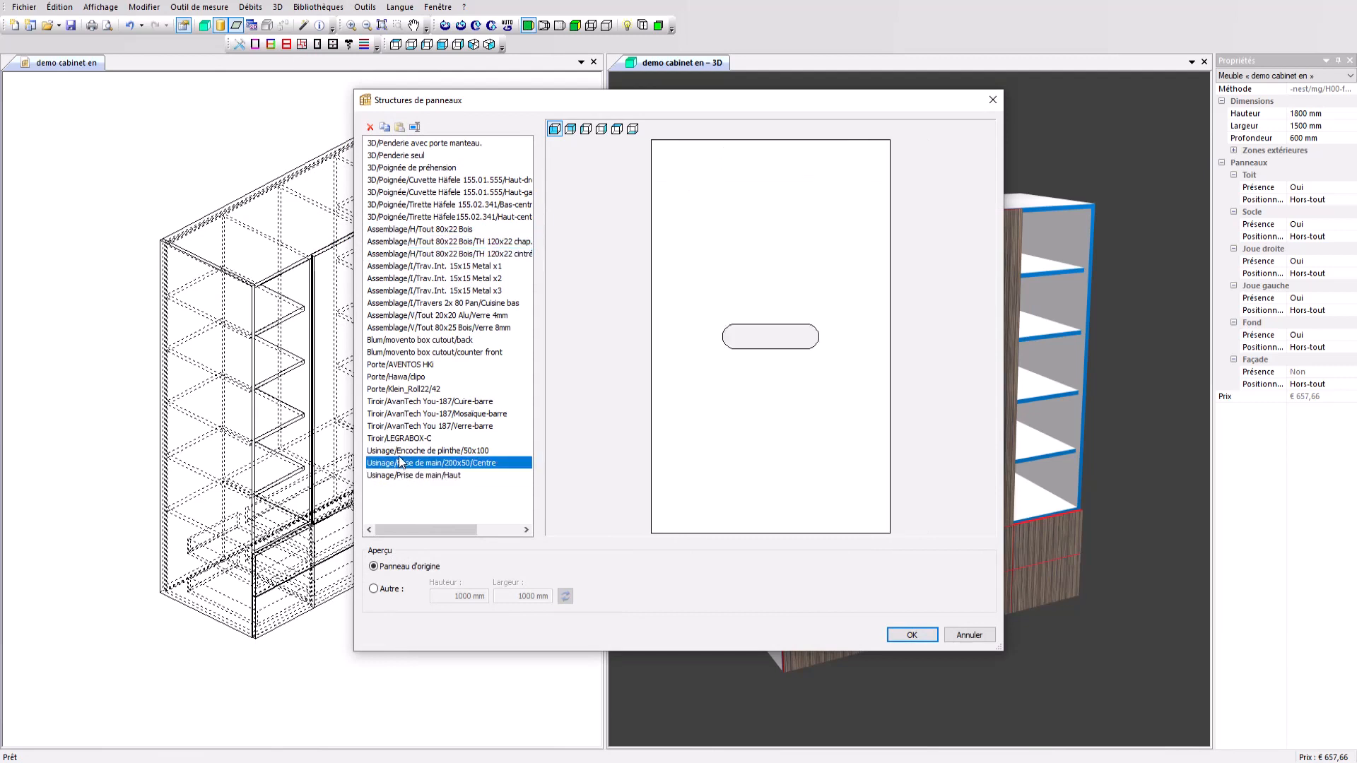
click(401, 452)
click(405, 439)
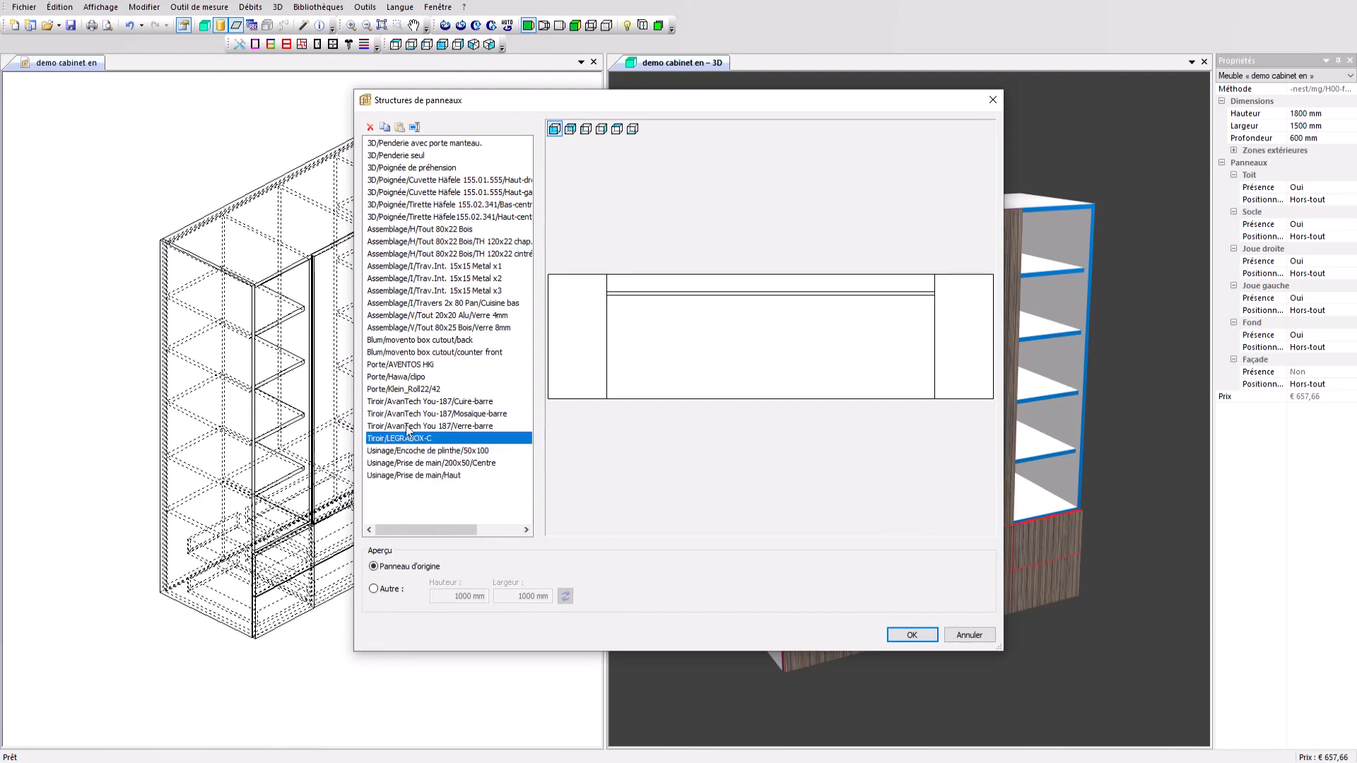
click(428, 365)
click(969, 635)
Examine the Hettich Arcitech and Blum stabiliser value ranges in the value ranges library, and close it.
click(318, 7)
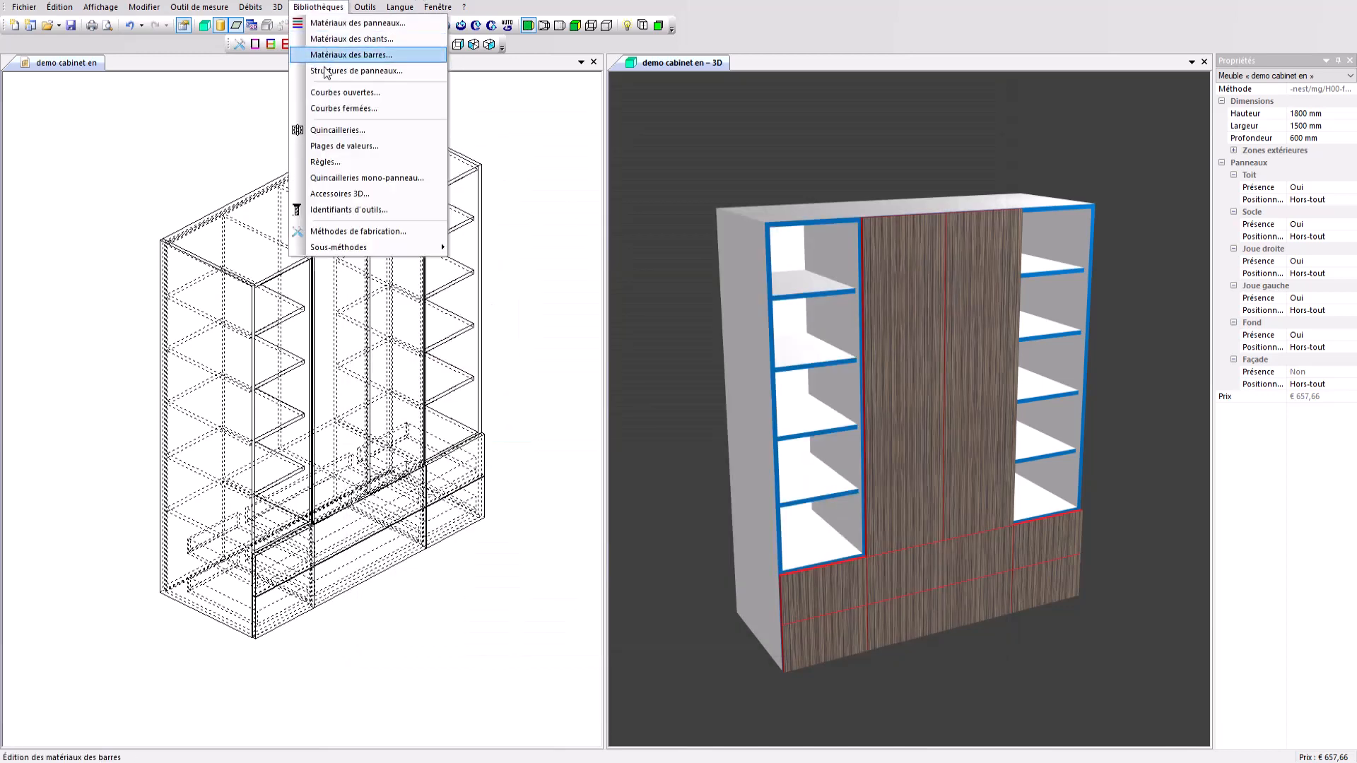
click(333, 146)
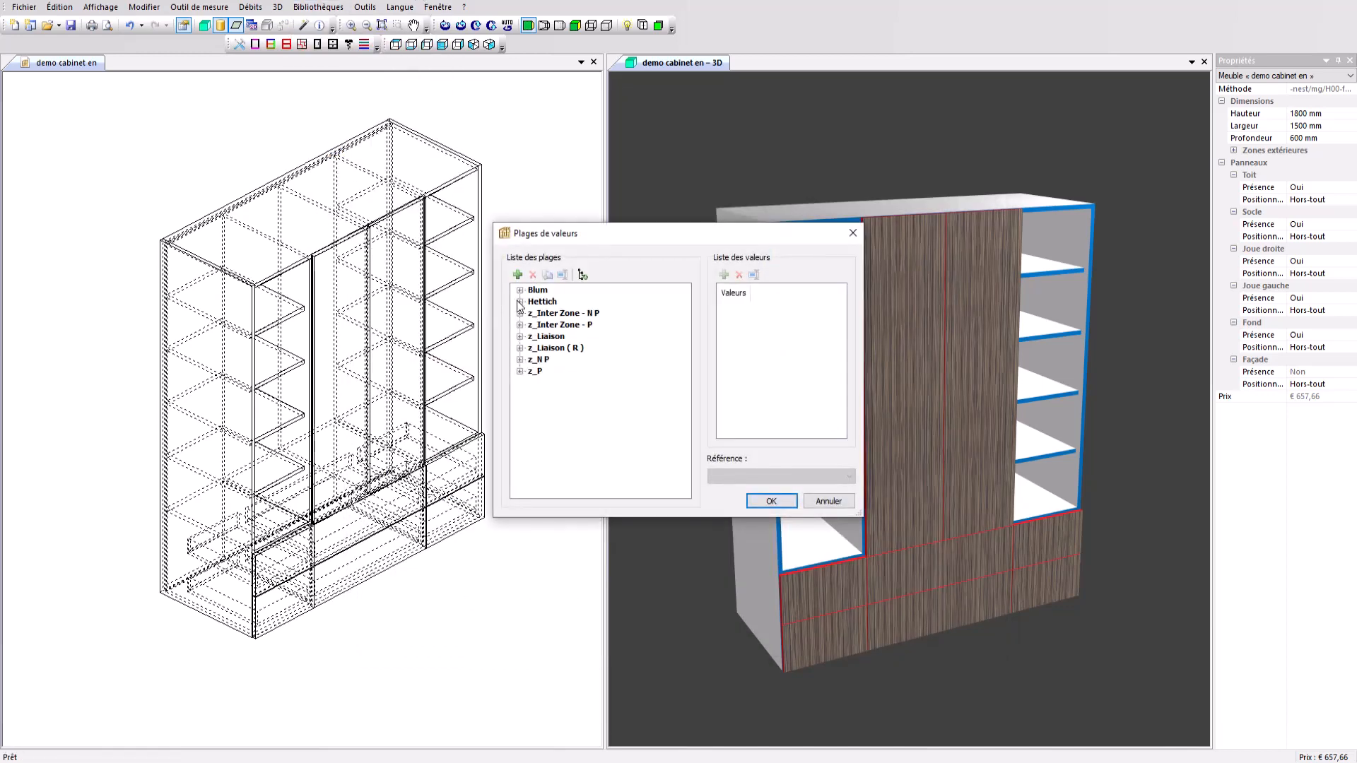
click(520, 301)
click(520, 290)
click(556, 325)
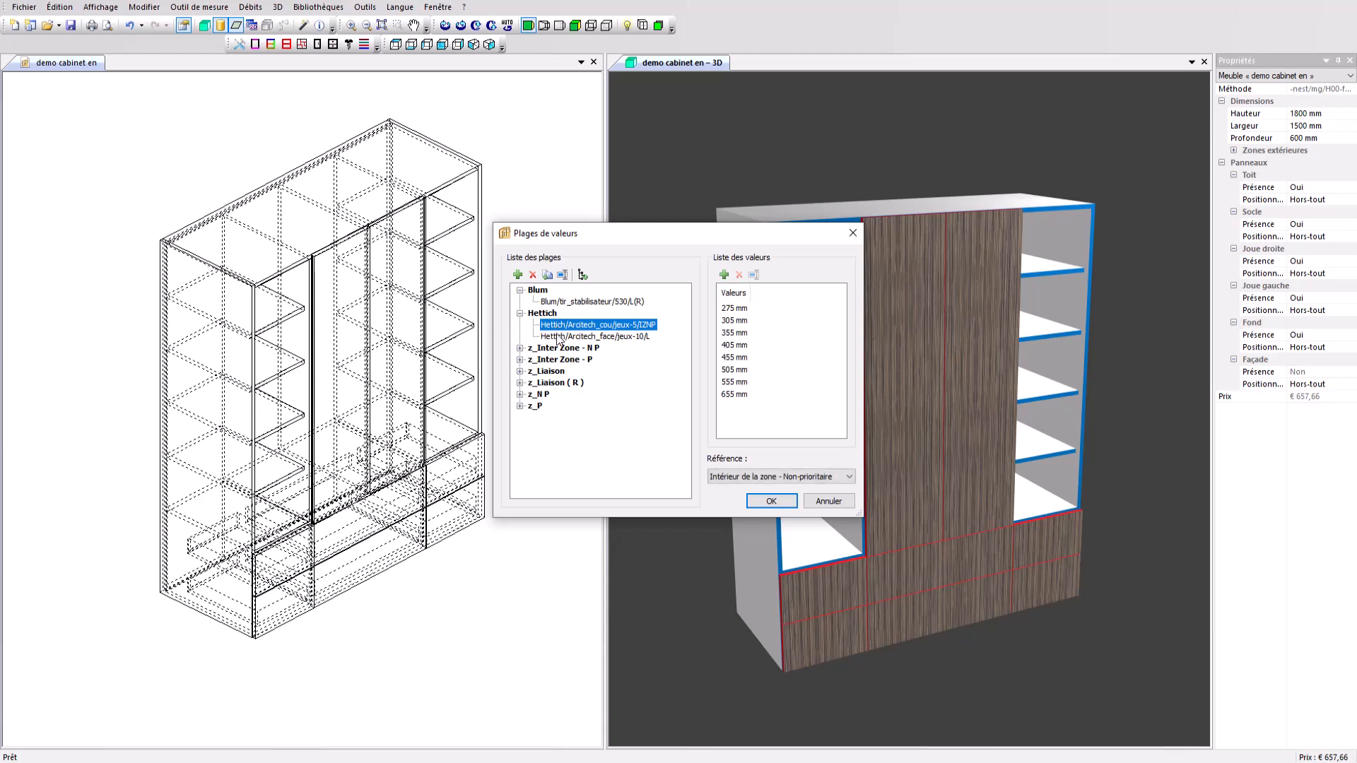
click(560, 337)
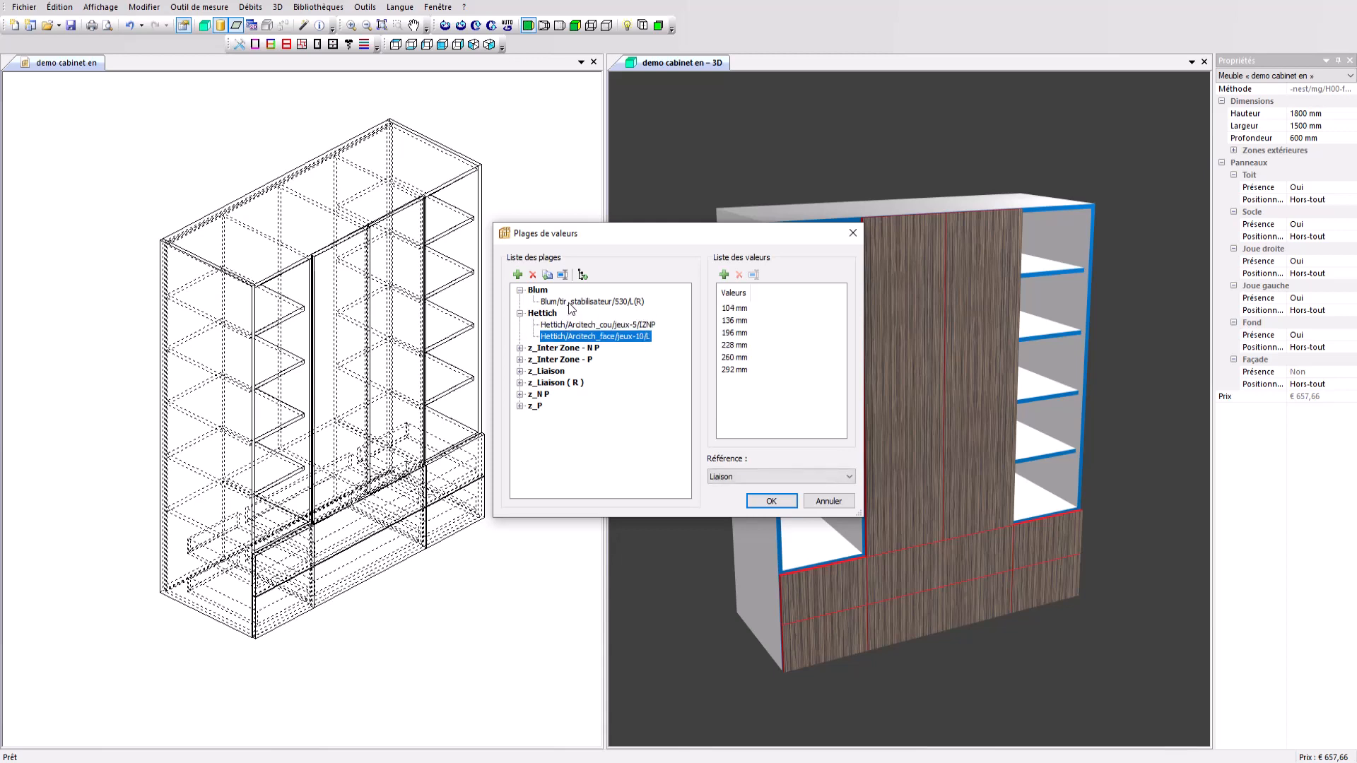
click(570, 303)
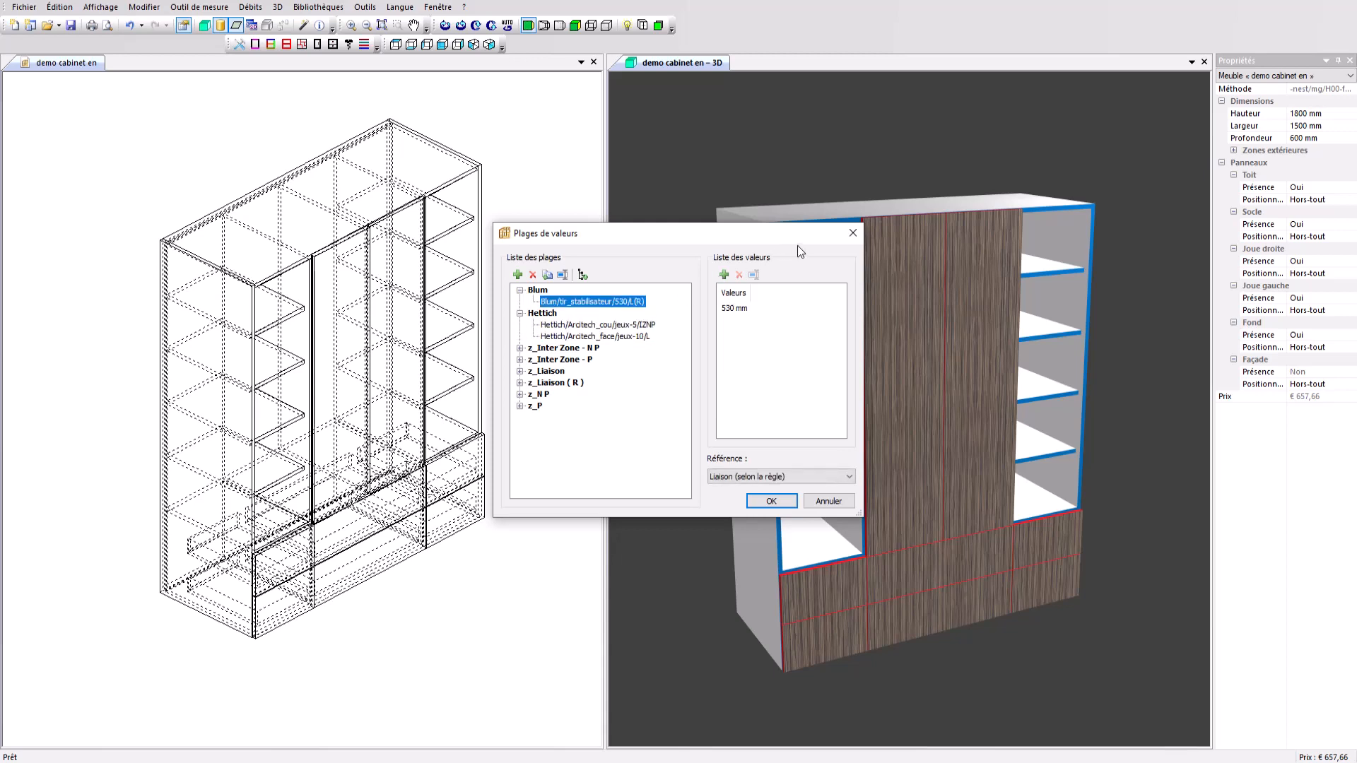
click(851, 234)
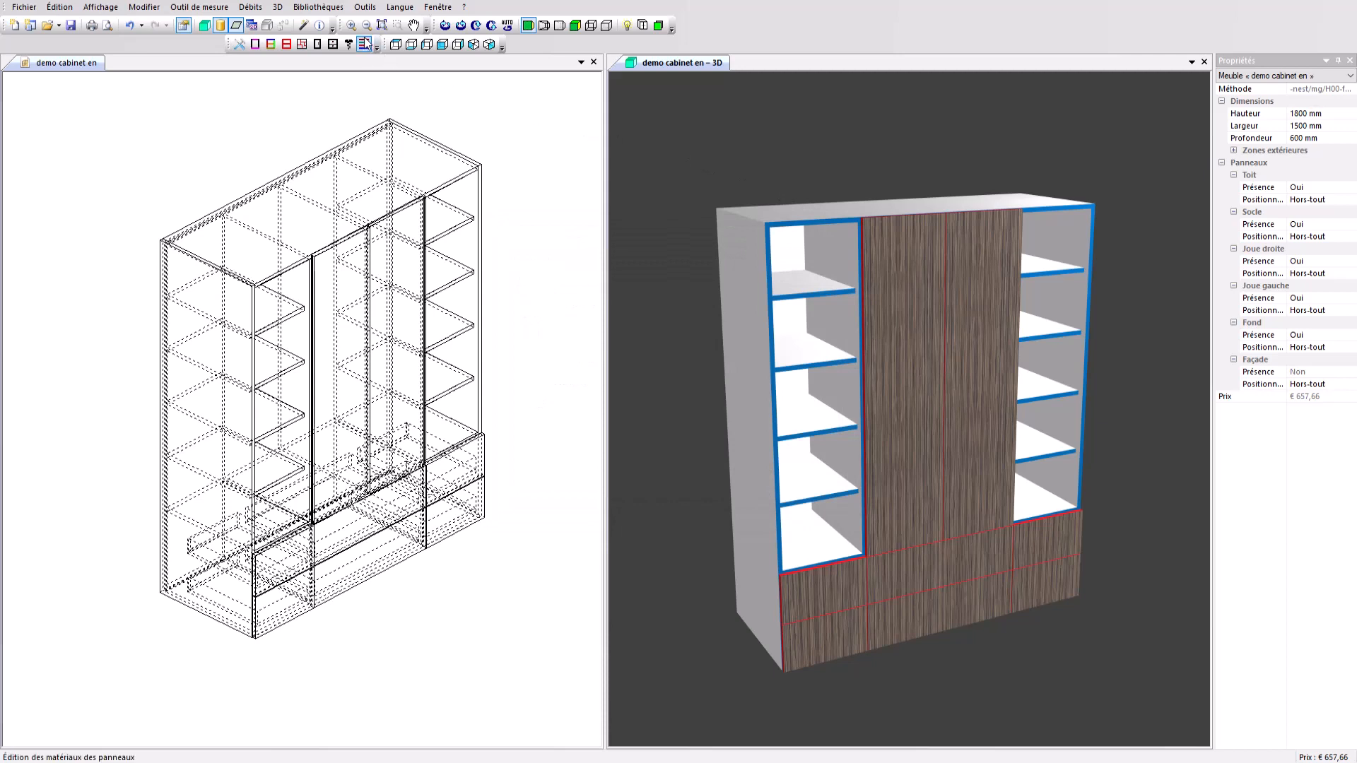
Preview the sink, desk lamp, lamp, book and mug models in the 3D accessories library, and close it without saving.
click(318, 6)
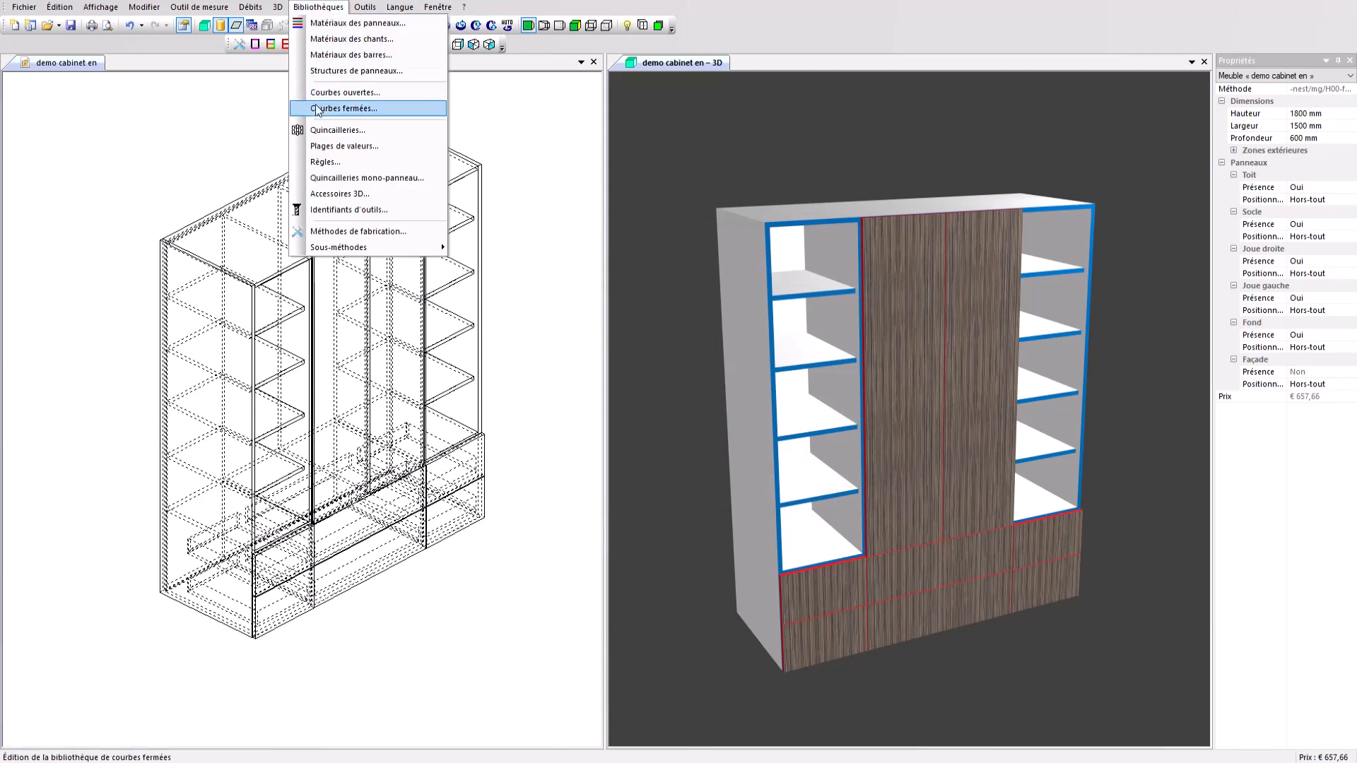
click(335, 192)
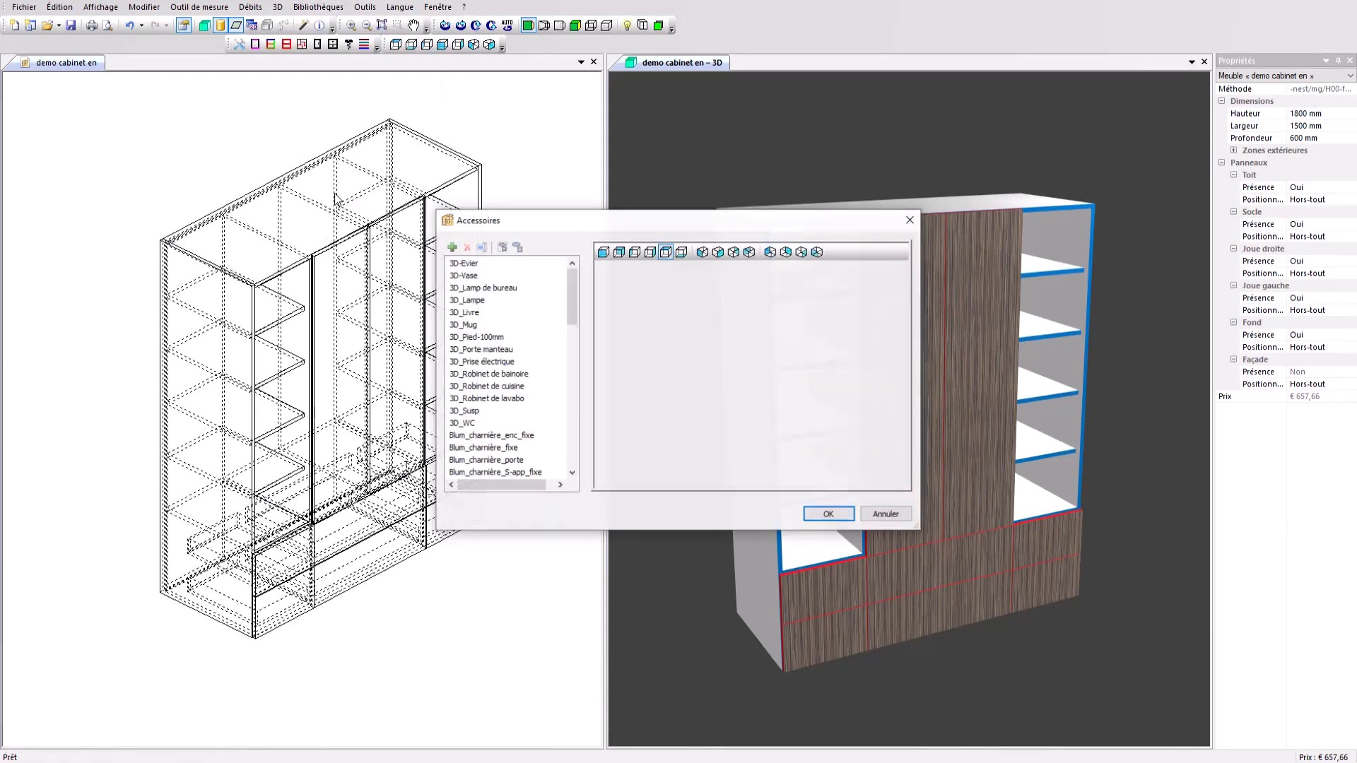
click(465, 264)
drag(664, 390, 680, 305)
click(479, 289)
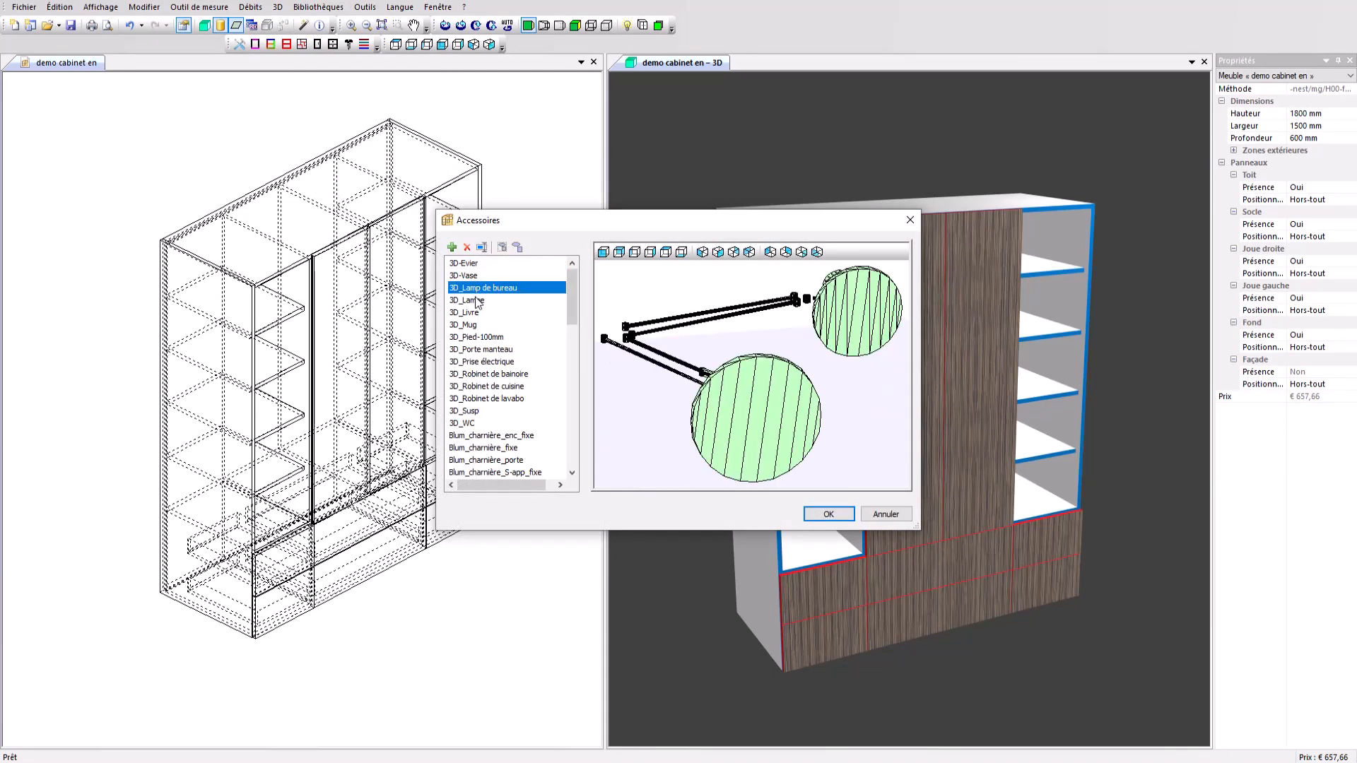
click(478, 301)
click(478, 312)
click(476, 325)
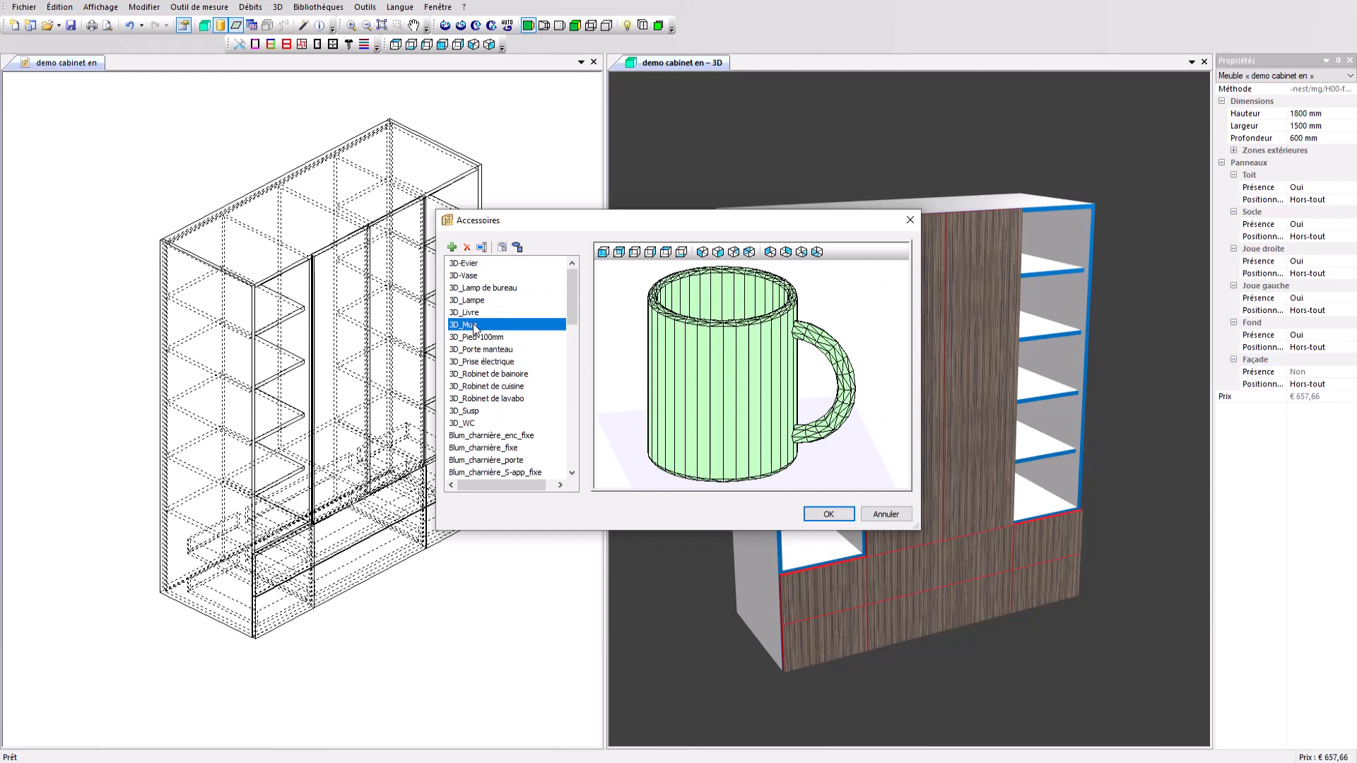
click(877, 516)
Open the hardware library and examine the machining of Blum/Susp-48N0610/Vis in the 3D preview.
click(318, 7)
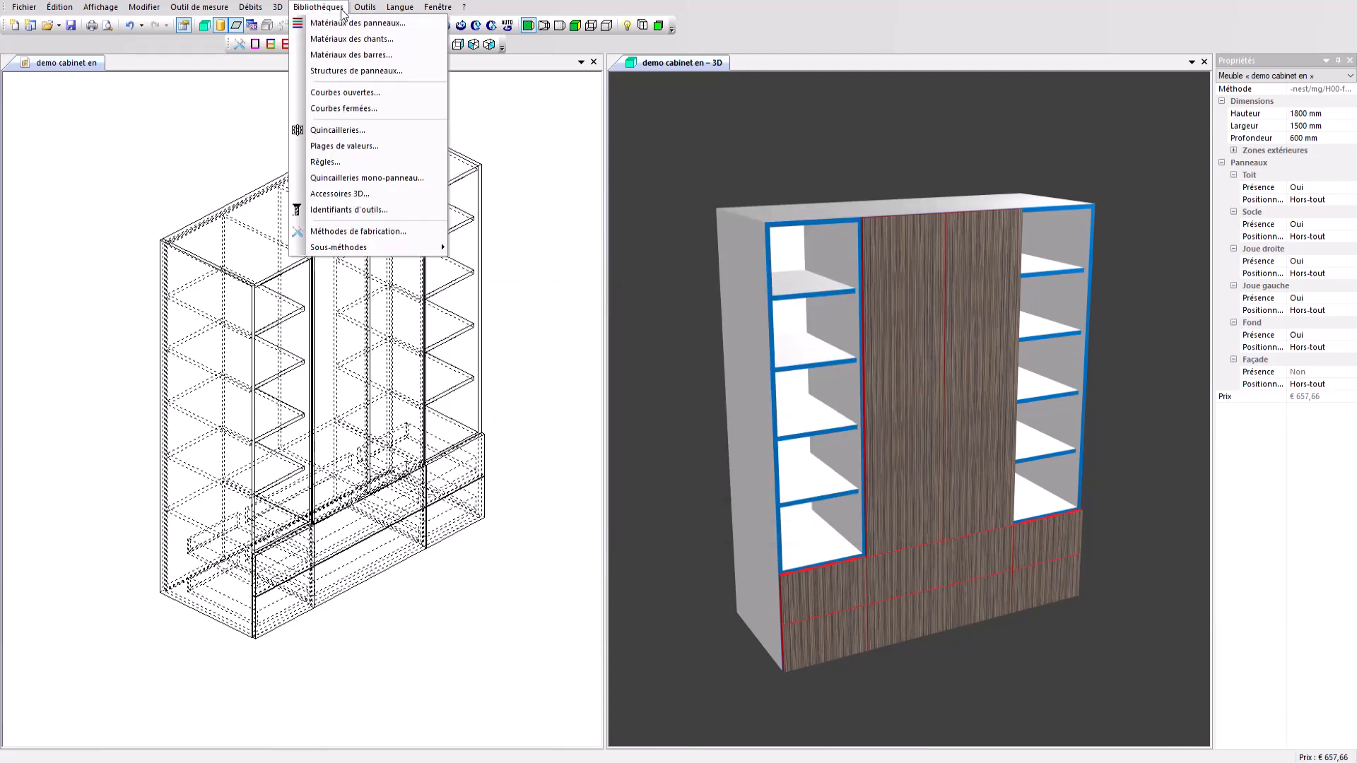
click(329, 127)
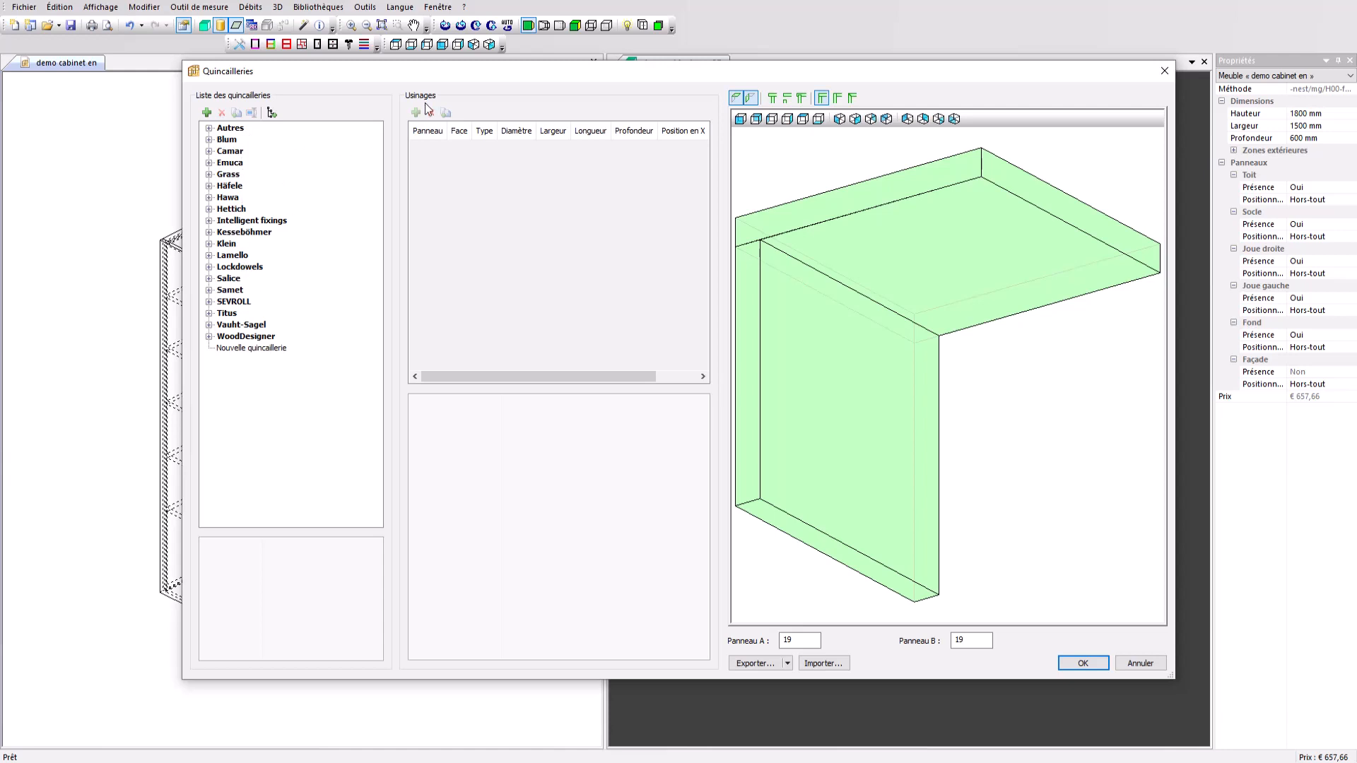
click(209, 140)
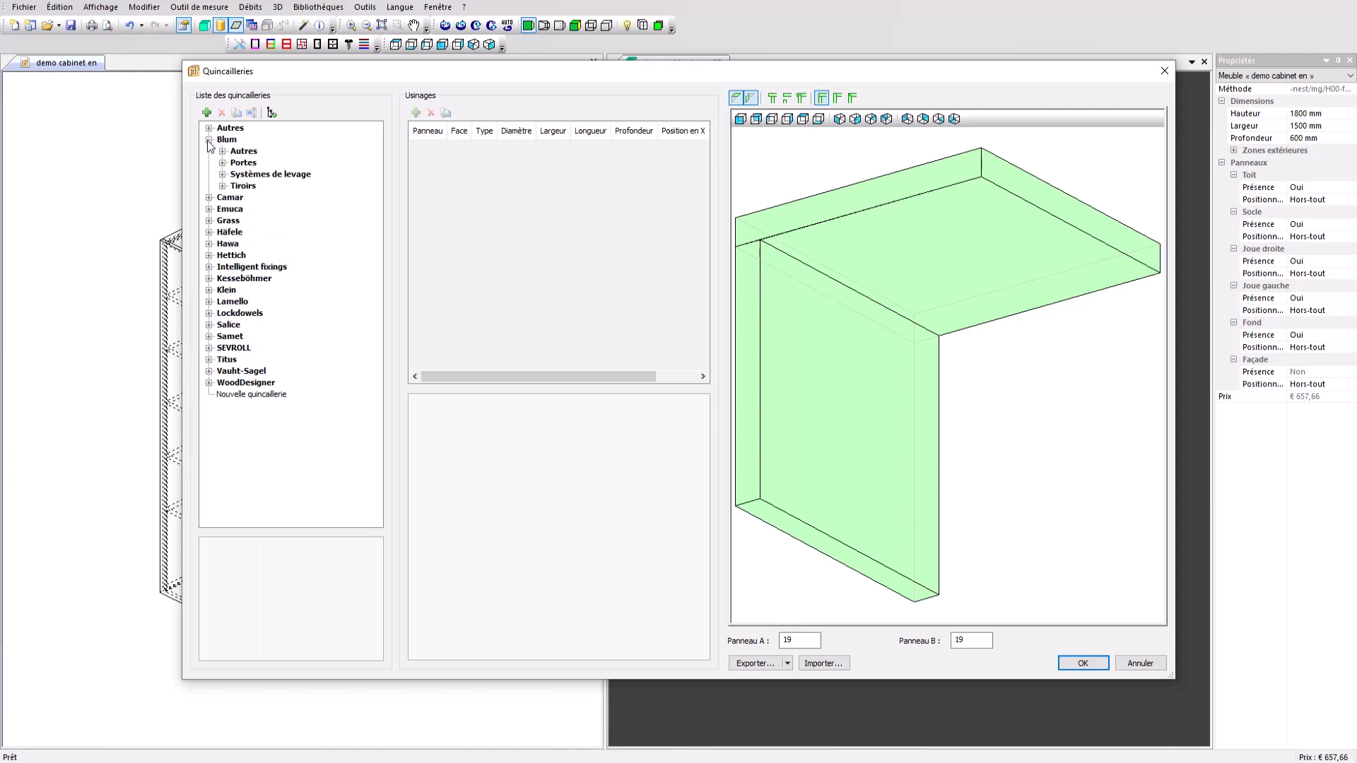
click(222, 151)
click(249, 174)
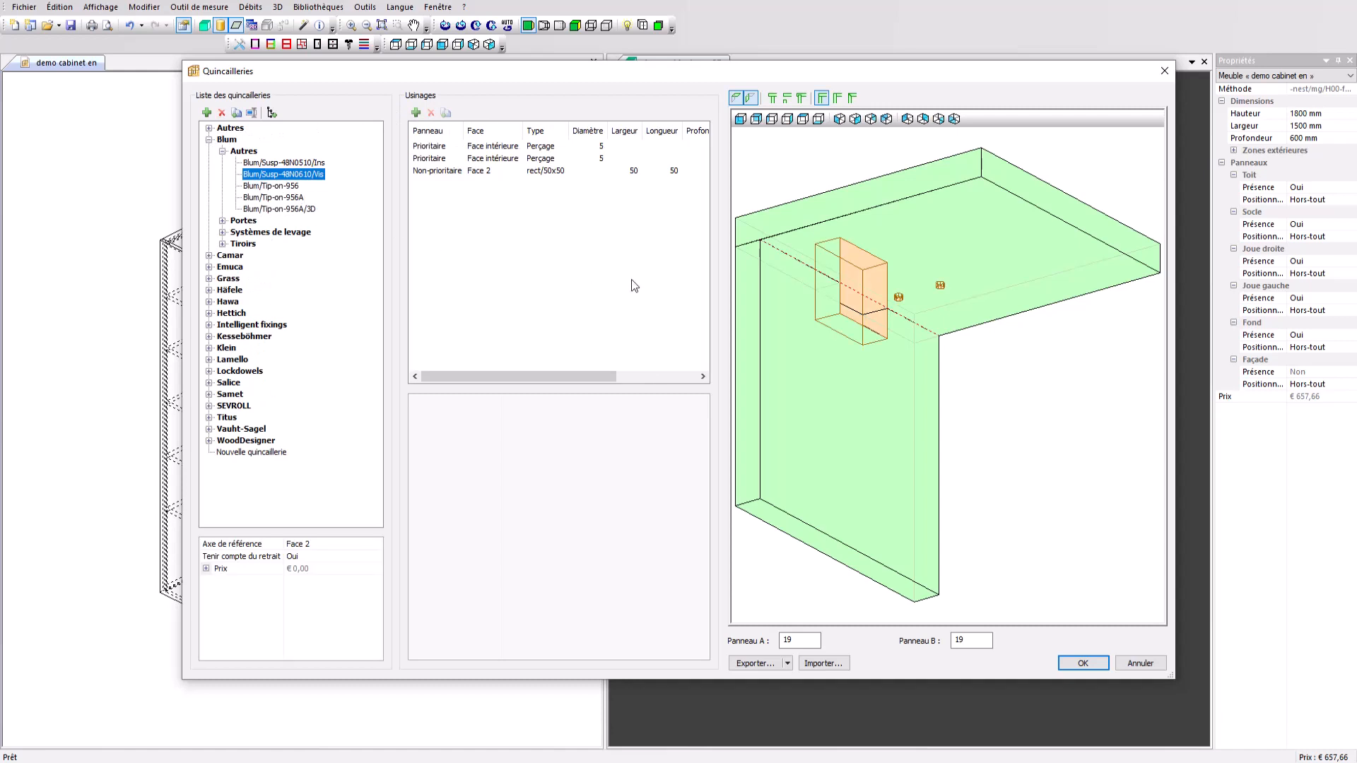
drag(963, 245, 910, 240)
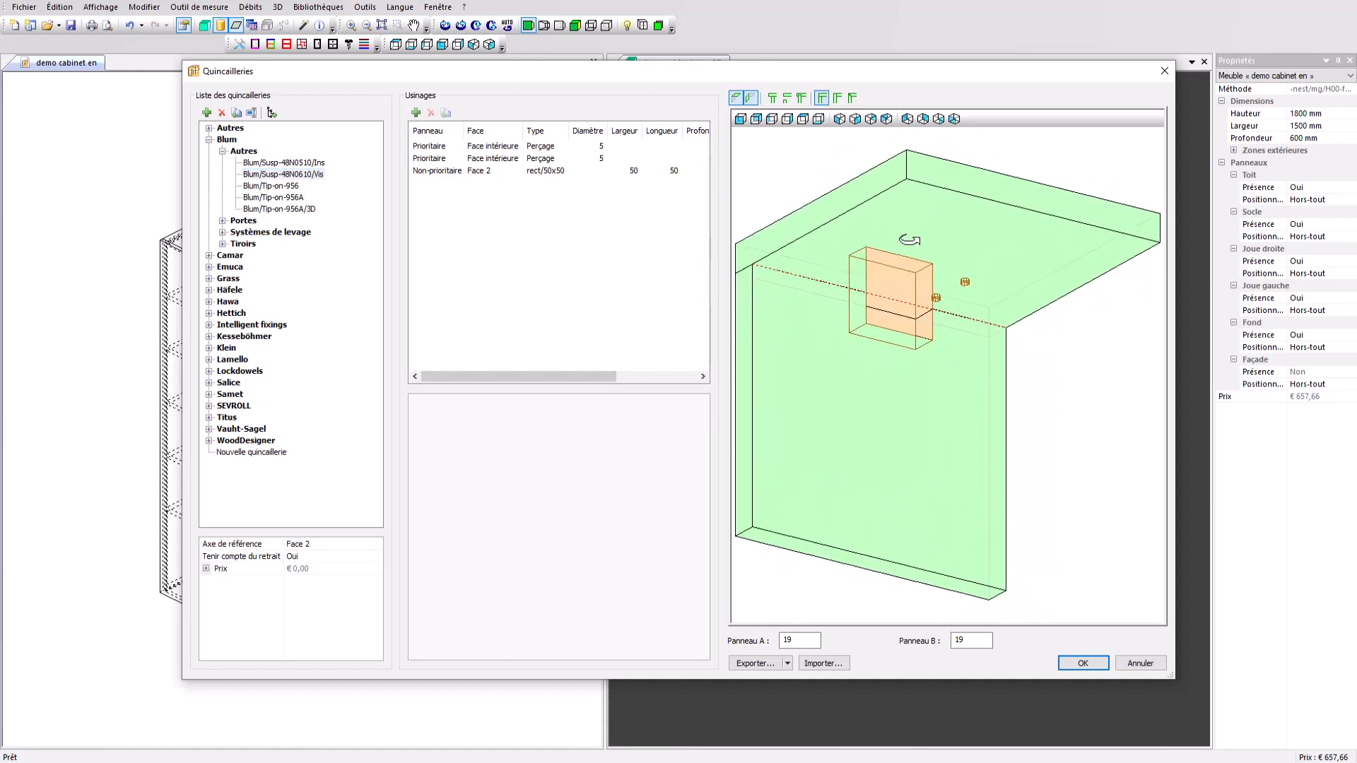
Close the hardware library, open the single-panel hardware library, and preview the 3D-Crochet-fermer and 3D-Crochet-ouvert hooks.
click(786, 99)
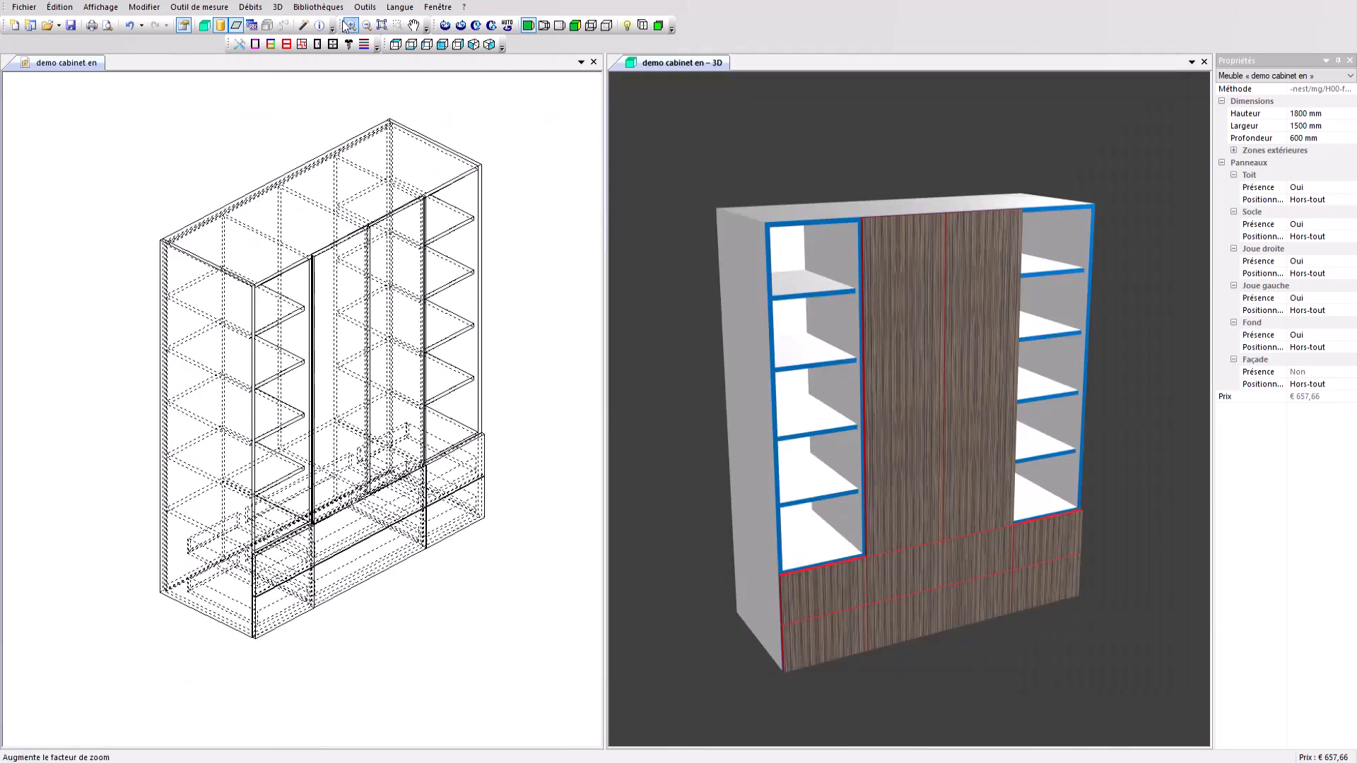
click(318, 7)
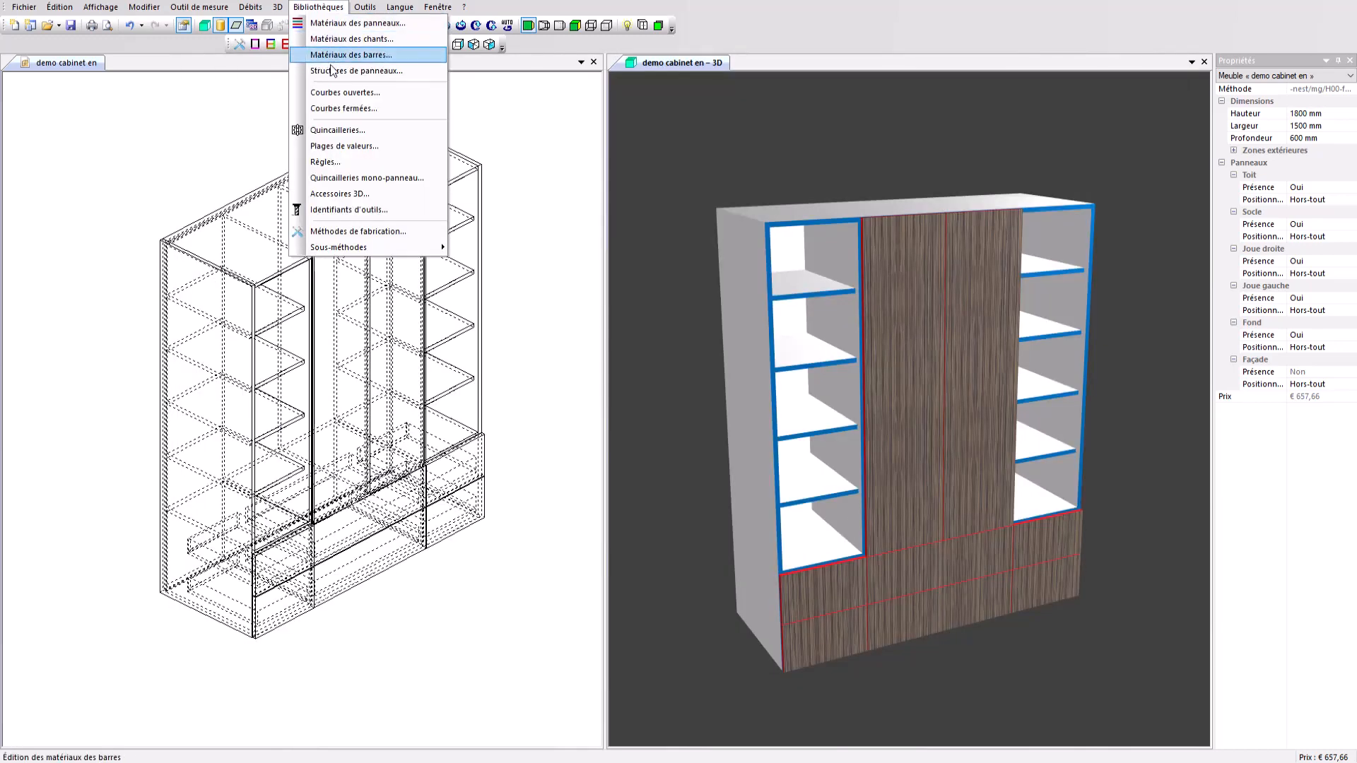
click(358, 178)
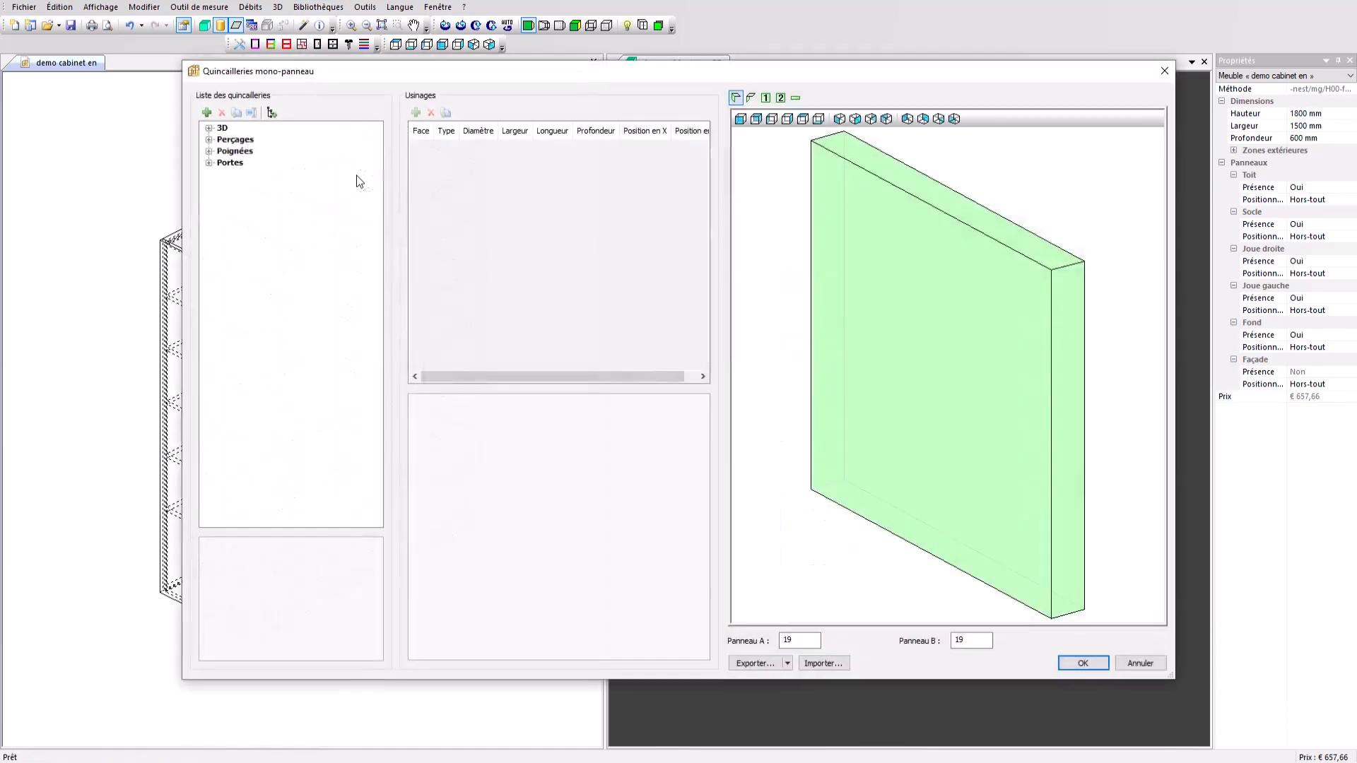
click(210, 128)
click(244, 139)
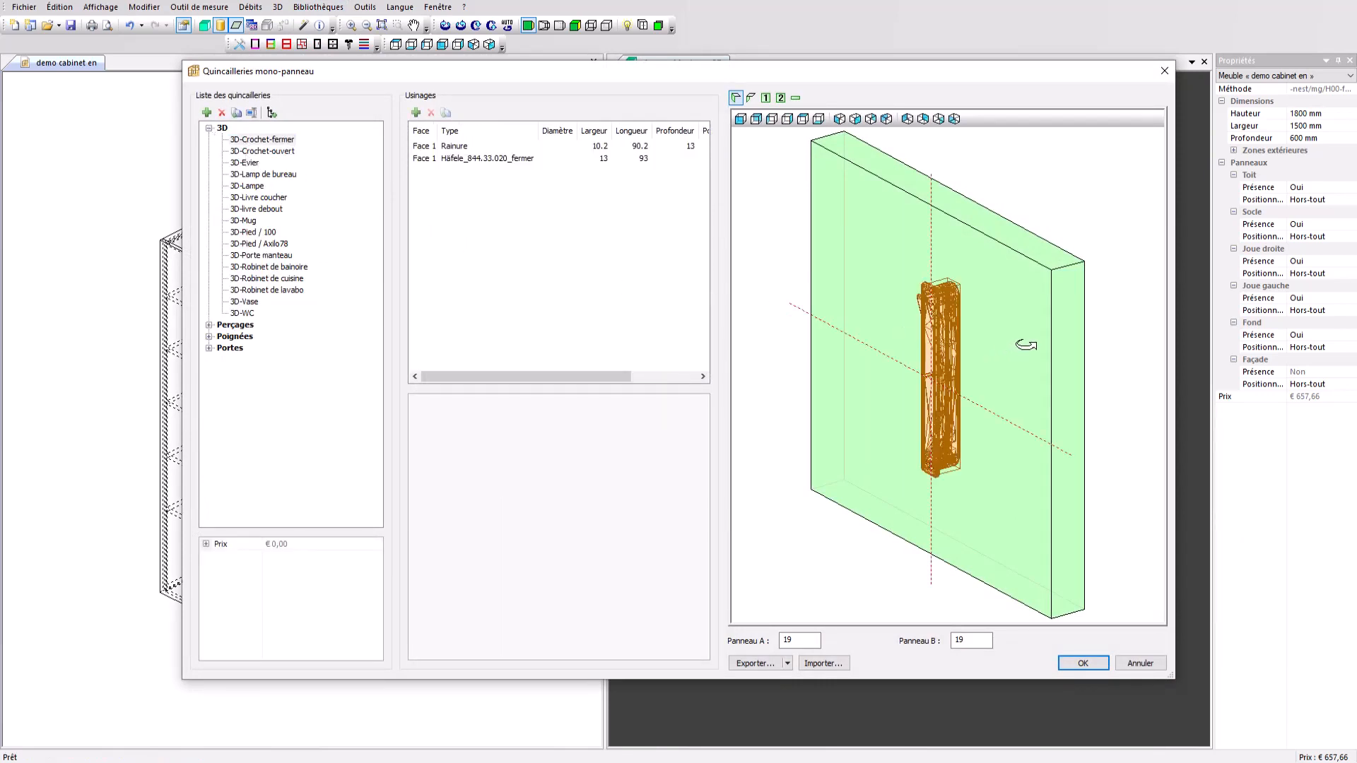
drag(1018, 351, 1037, 341)
click(267, 151)
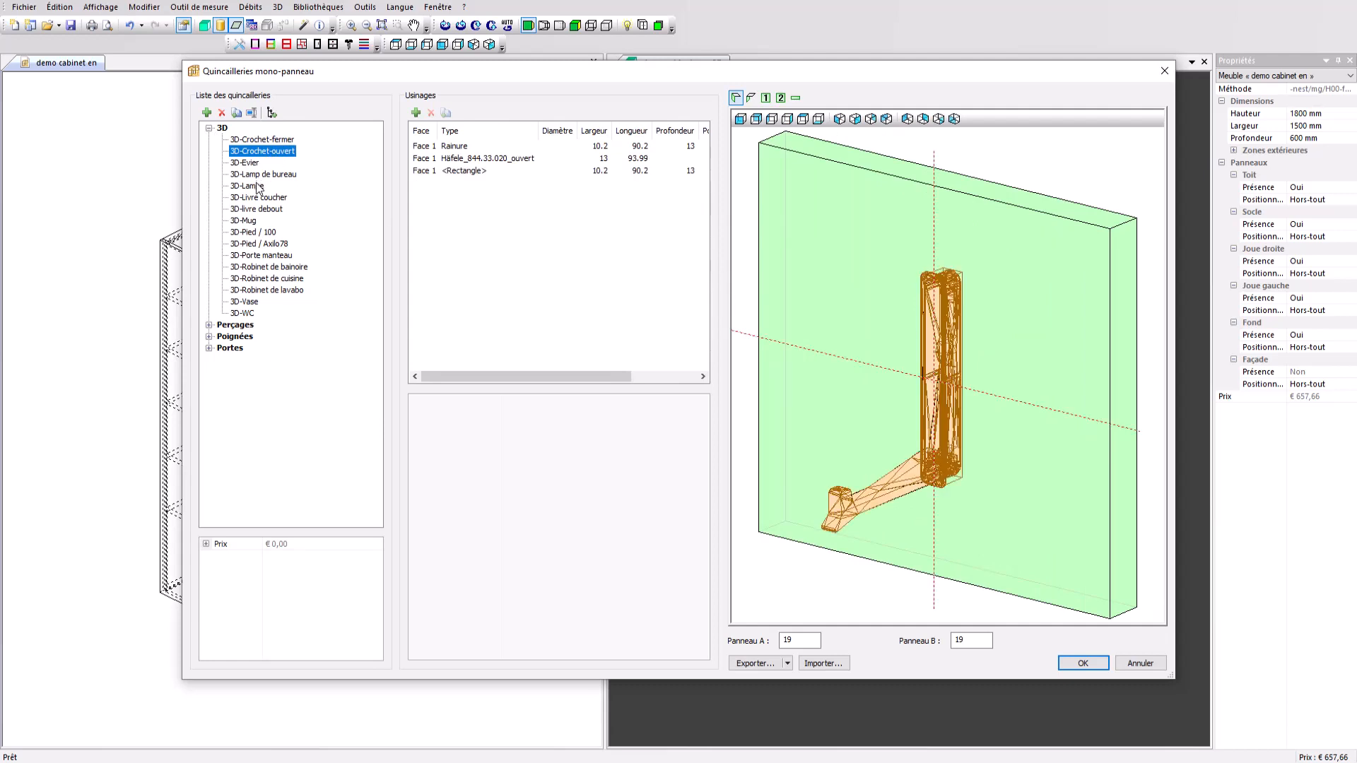
Preview the 3D-Porte manteau coat hanger from another angle, and close the single-panel hardware library without saving.
click(252, 244)
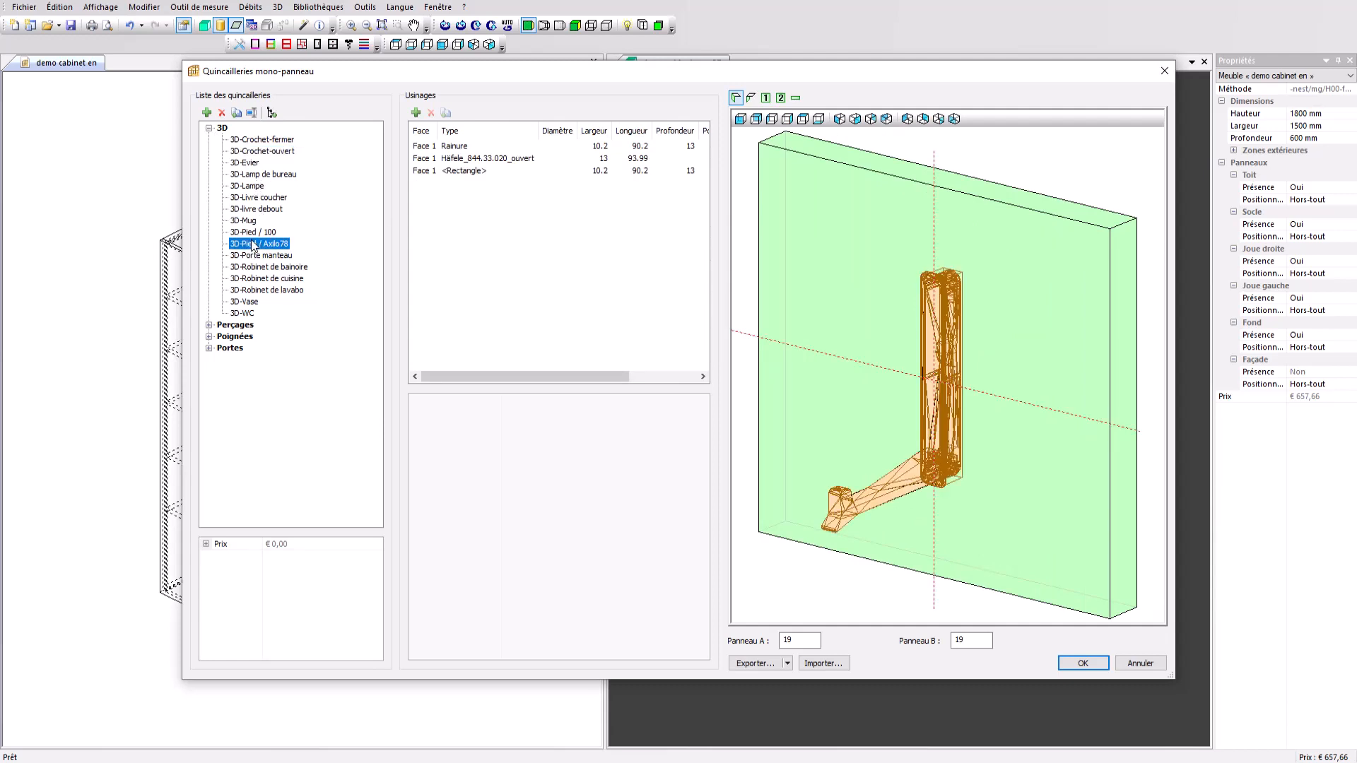
click(258, 255)
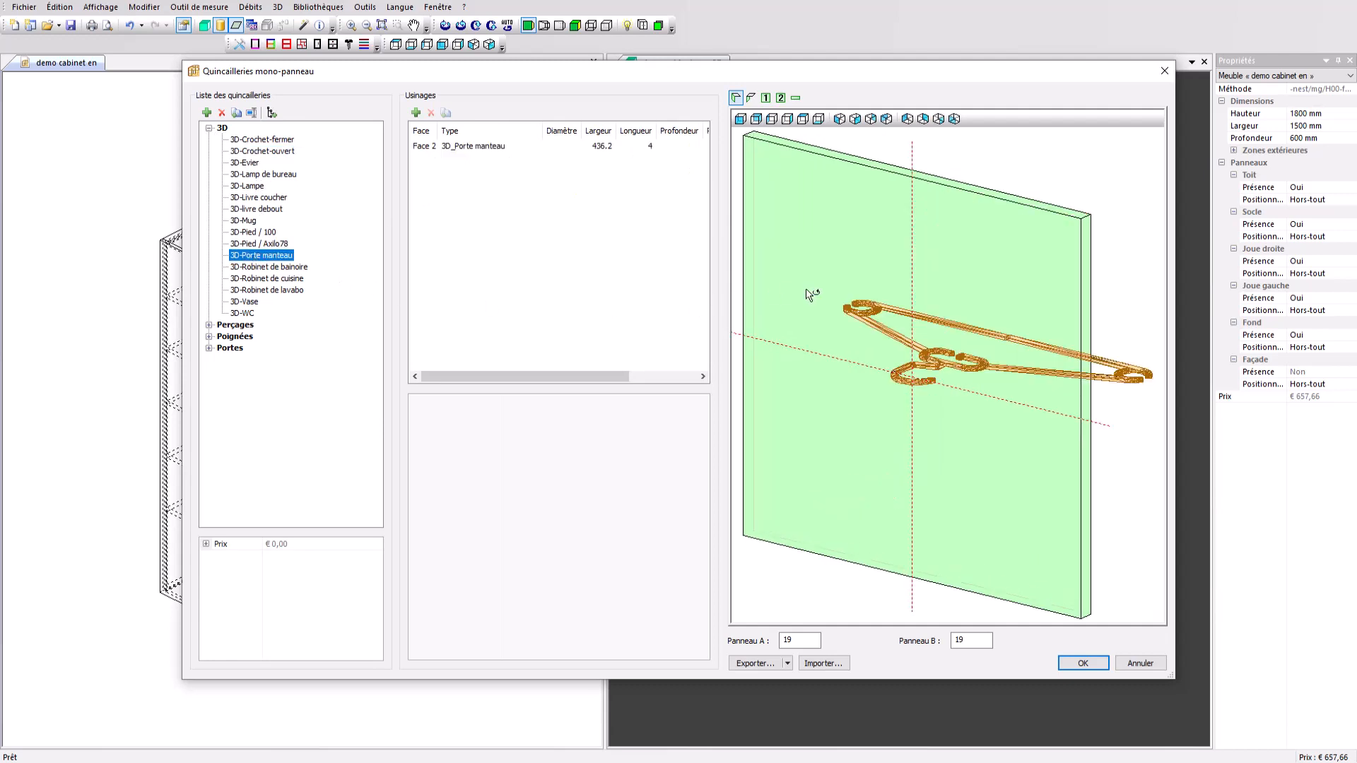
drag(857, 296, 996, 99)
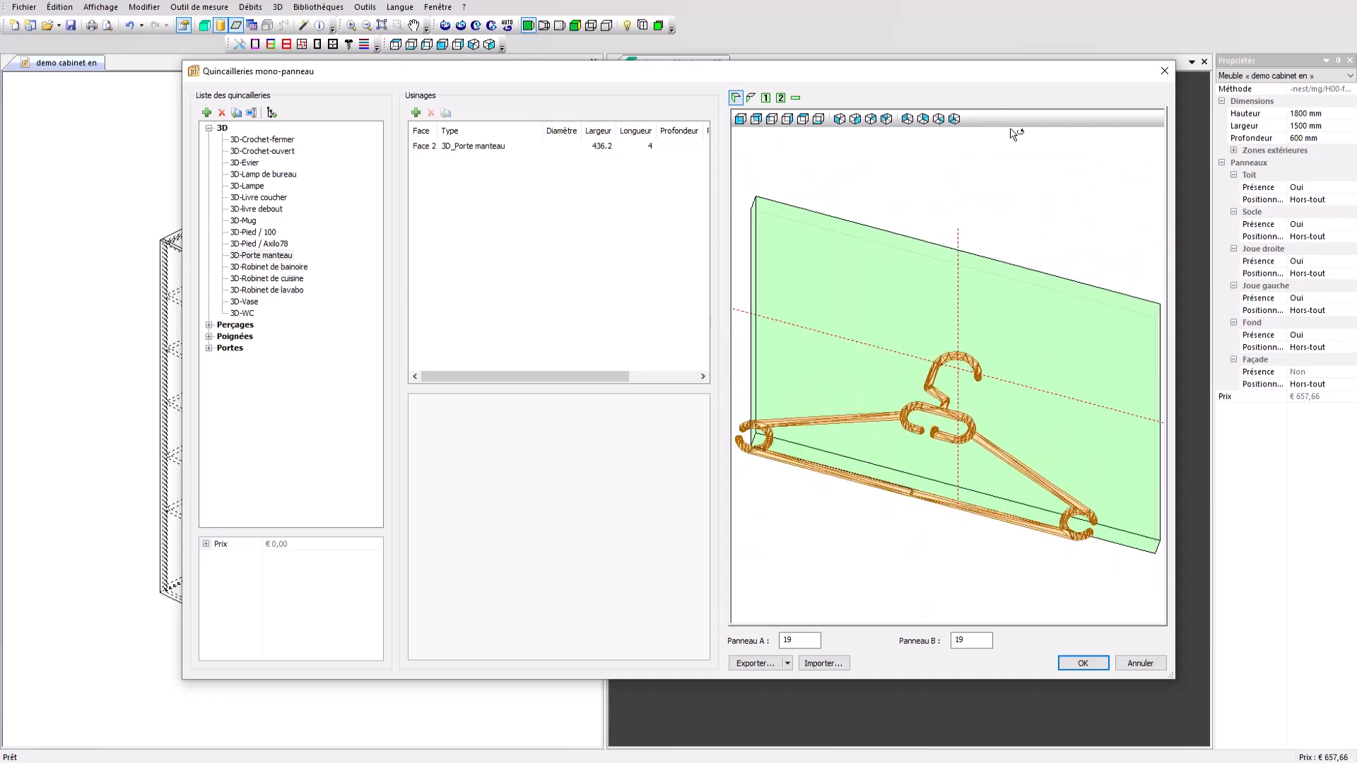
click(1164, 71)
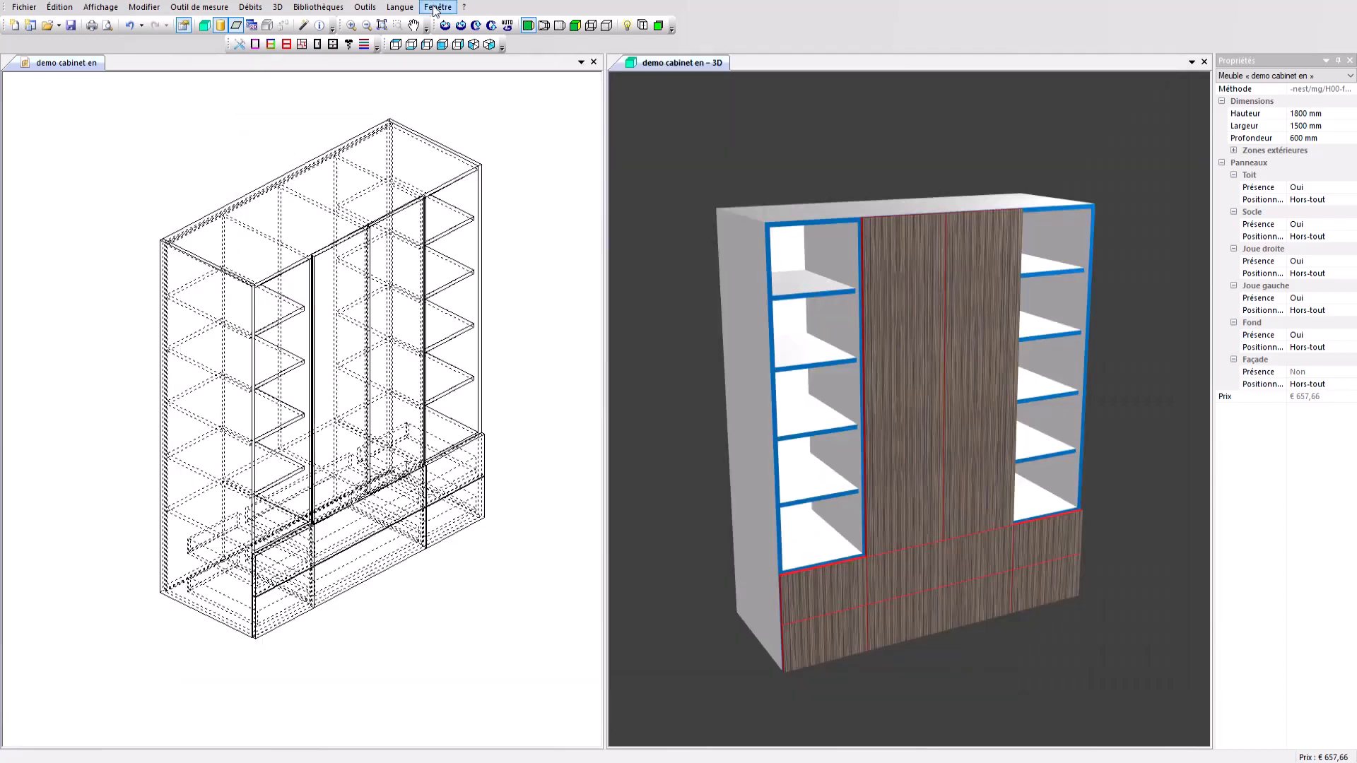
Open the hardware positioning rules library and examine Distance Maximum rules such as 0036-0036/0600-z, then the Unique group.
click(332, 8)
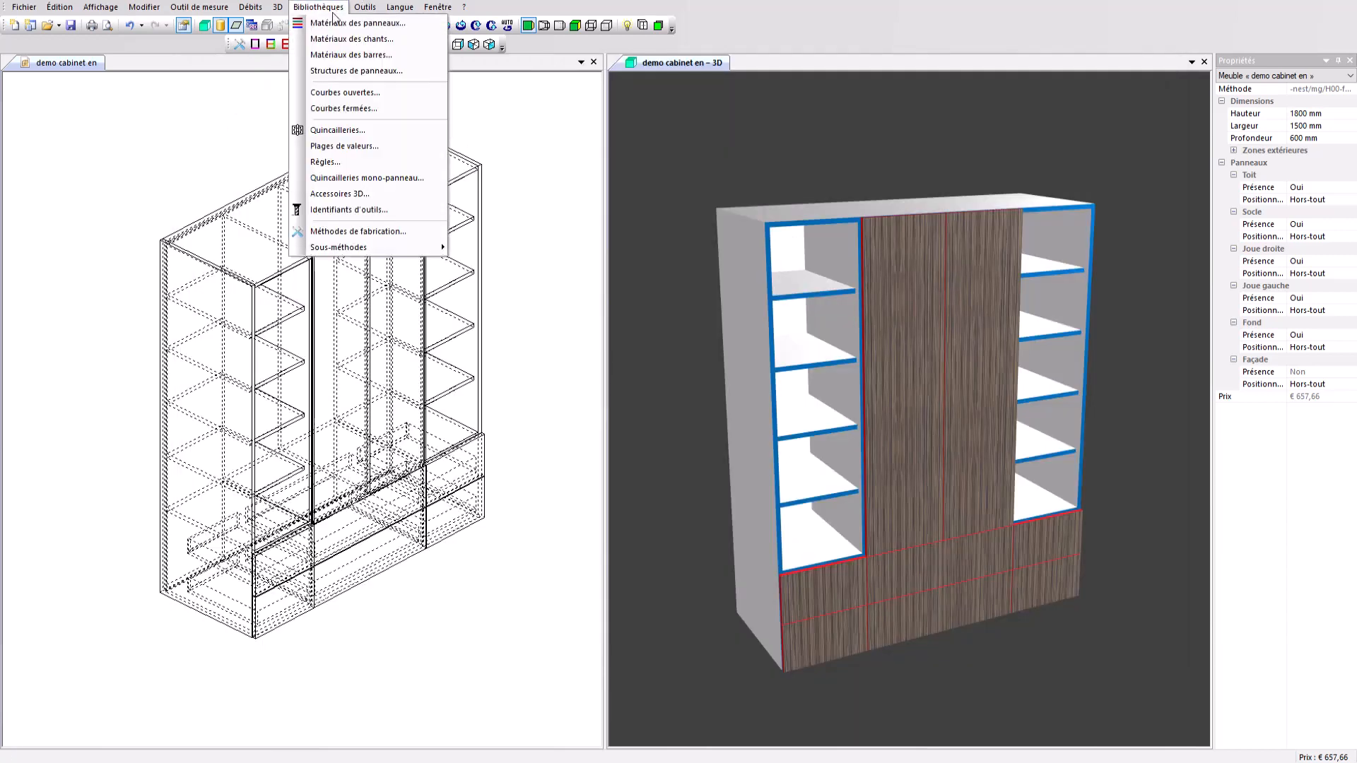
click(335, 164)
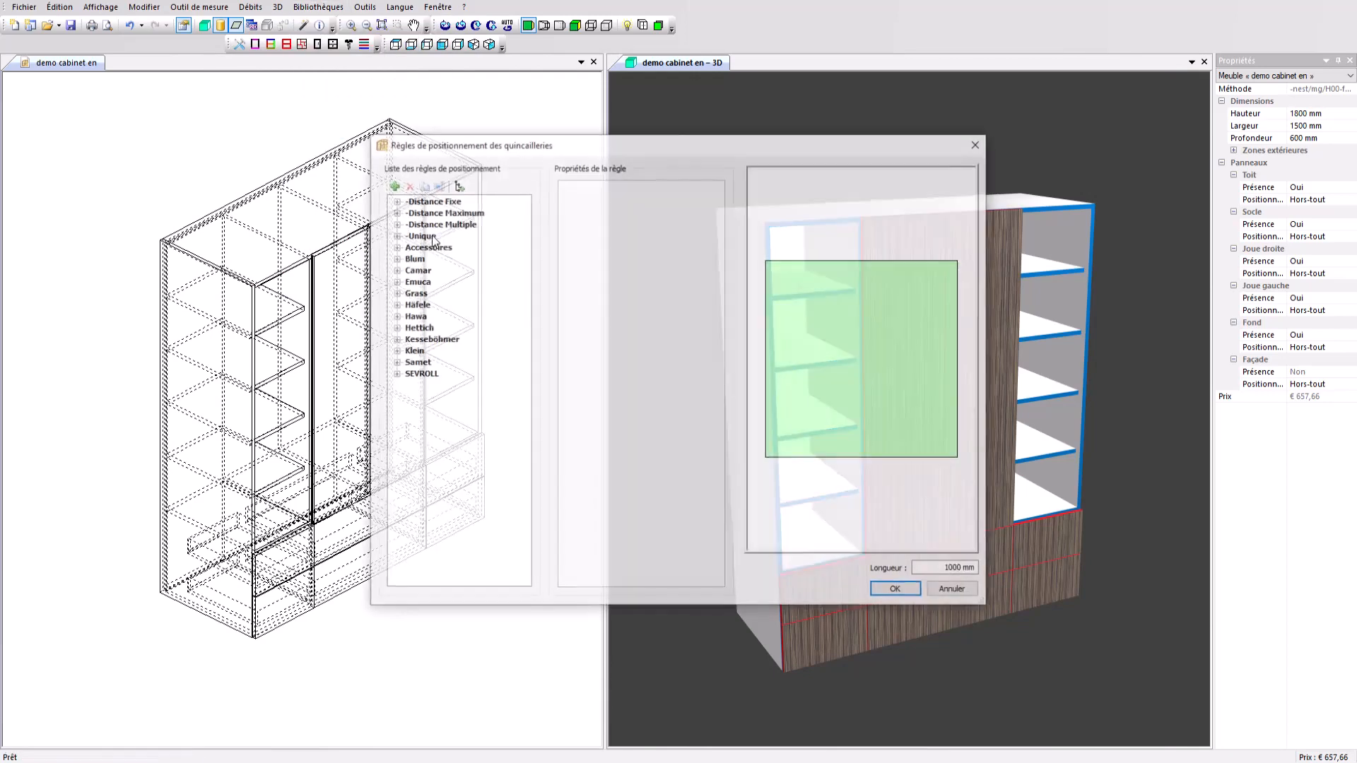
click(396, 212)
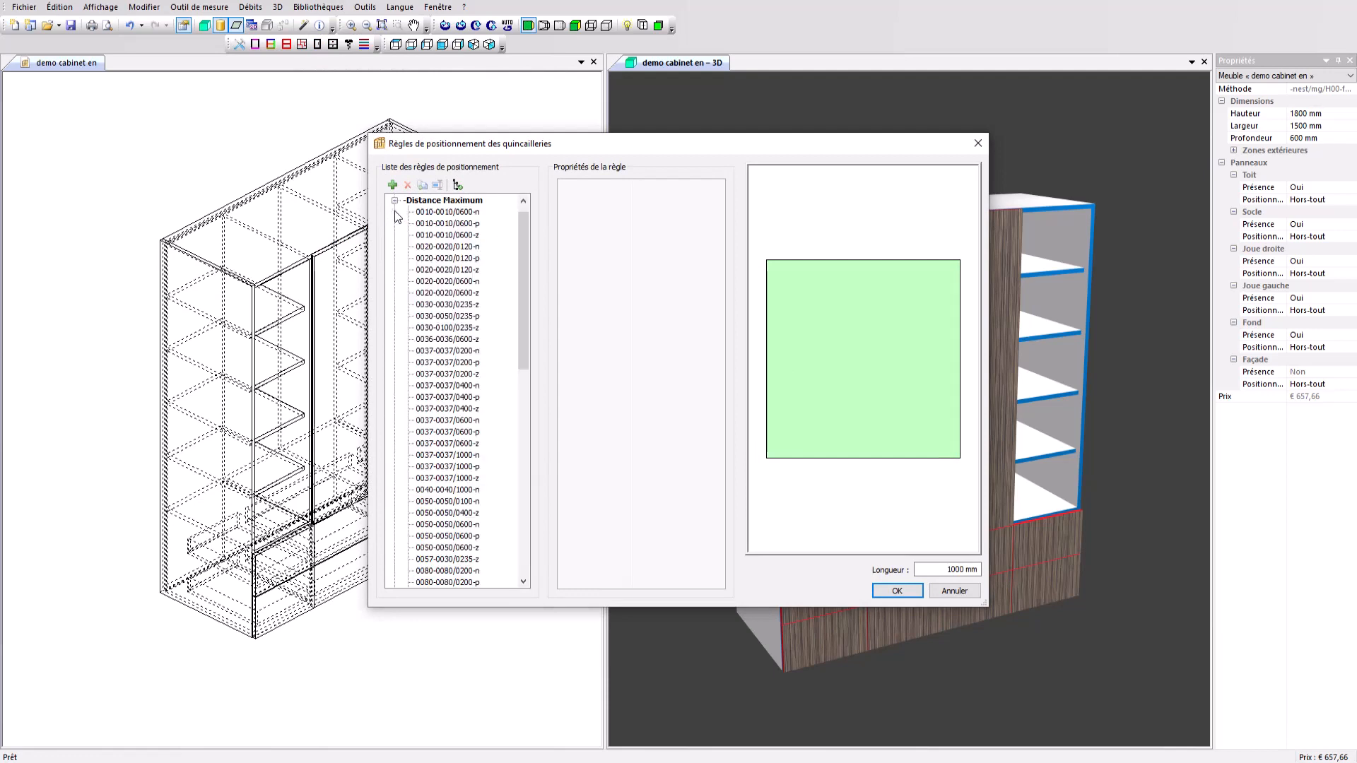
click(425, 224)
click(434, 339)
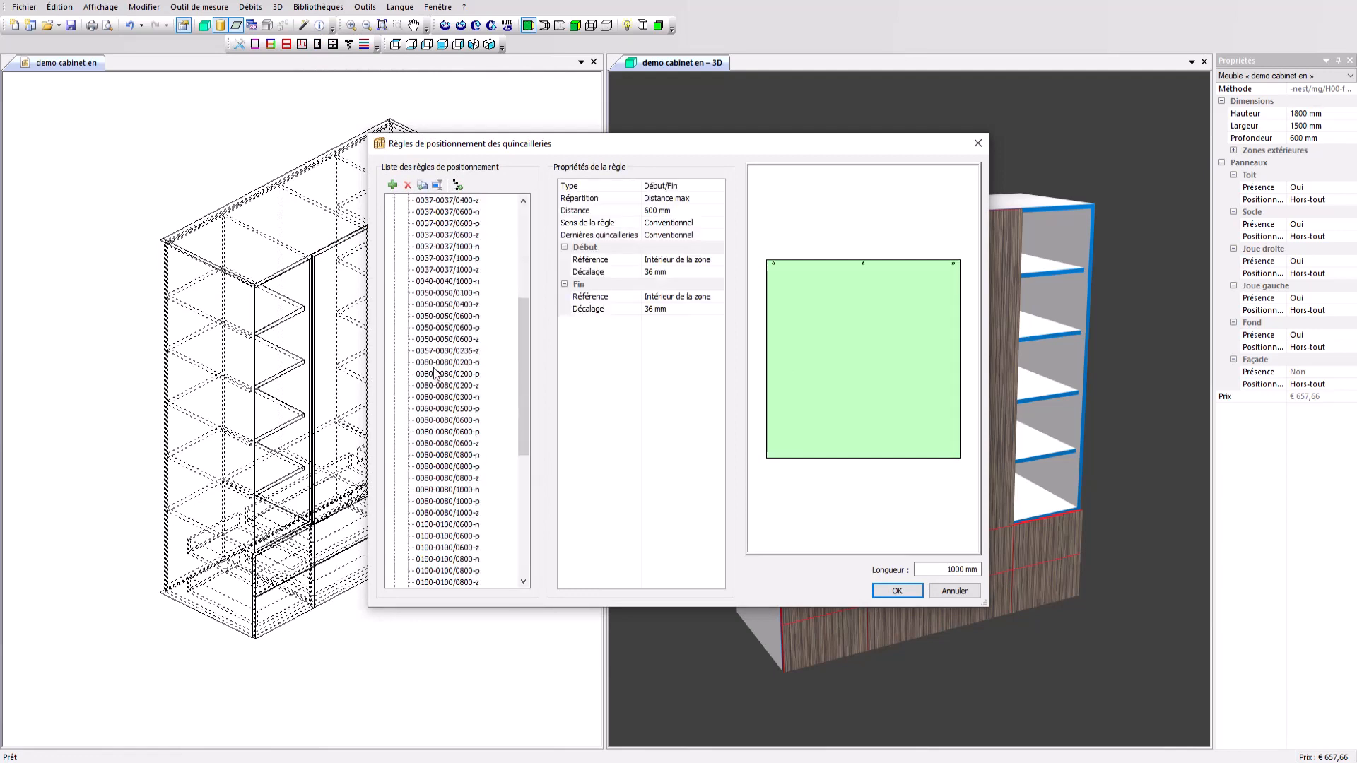
click(434, 419)
scroll(435, 420, down, 10)
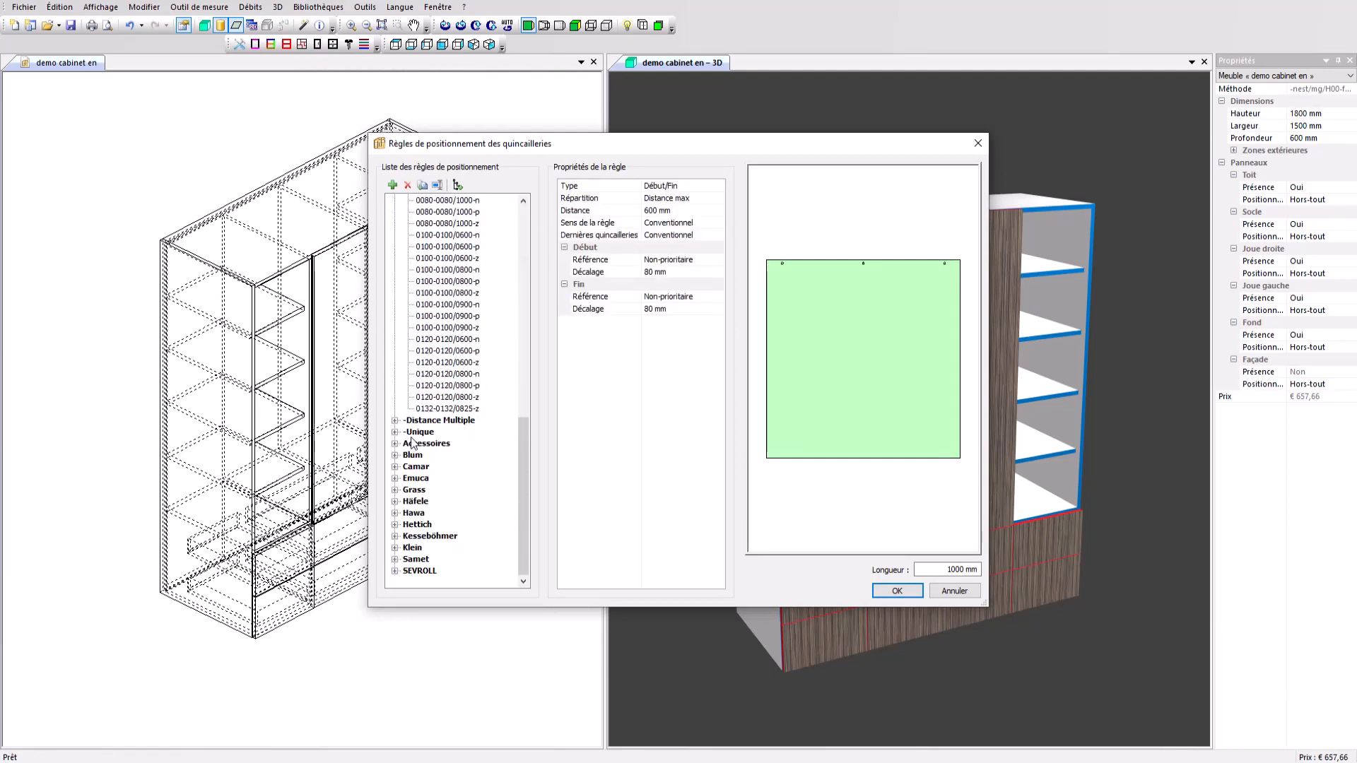
click(394, 432)
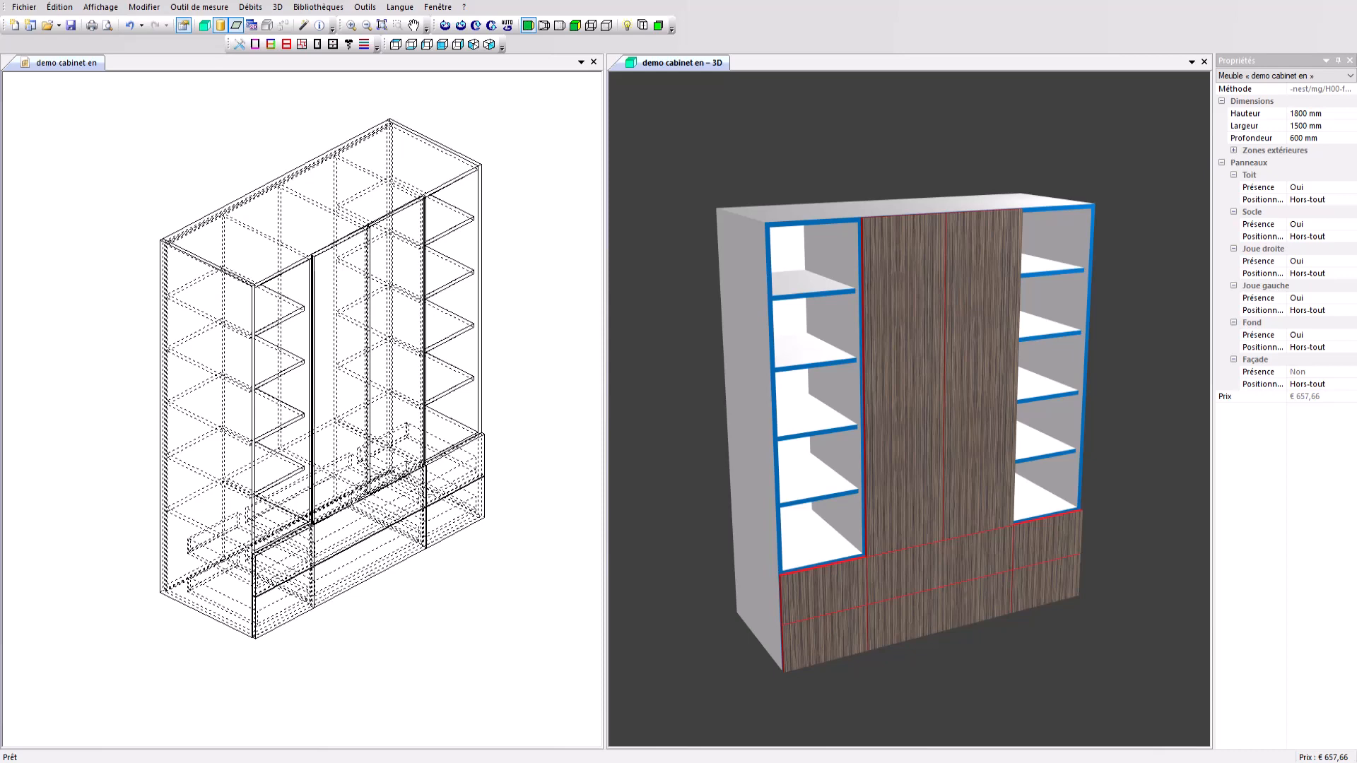
Open the manufacturing methods, compare cabinet body sub-methods such as H-01/fond-20/rain-10 and H-01/fond-50/rain-10, and close the sub-method dialog without saving.
click(239, 43)
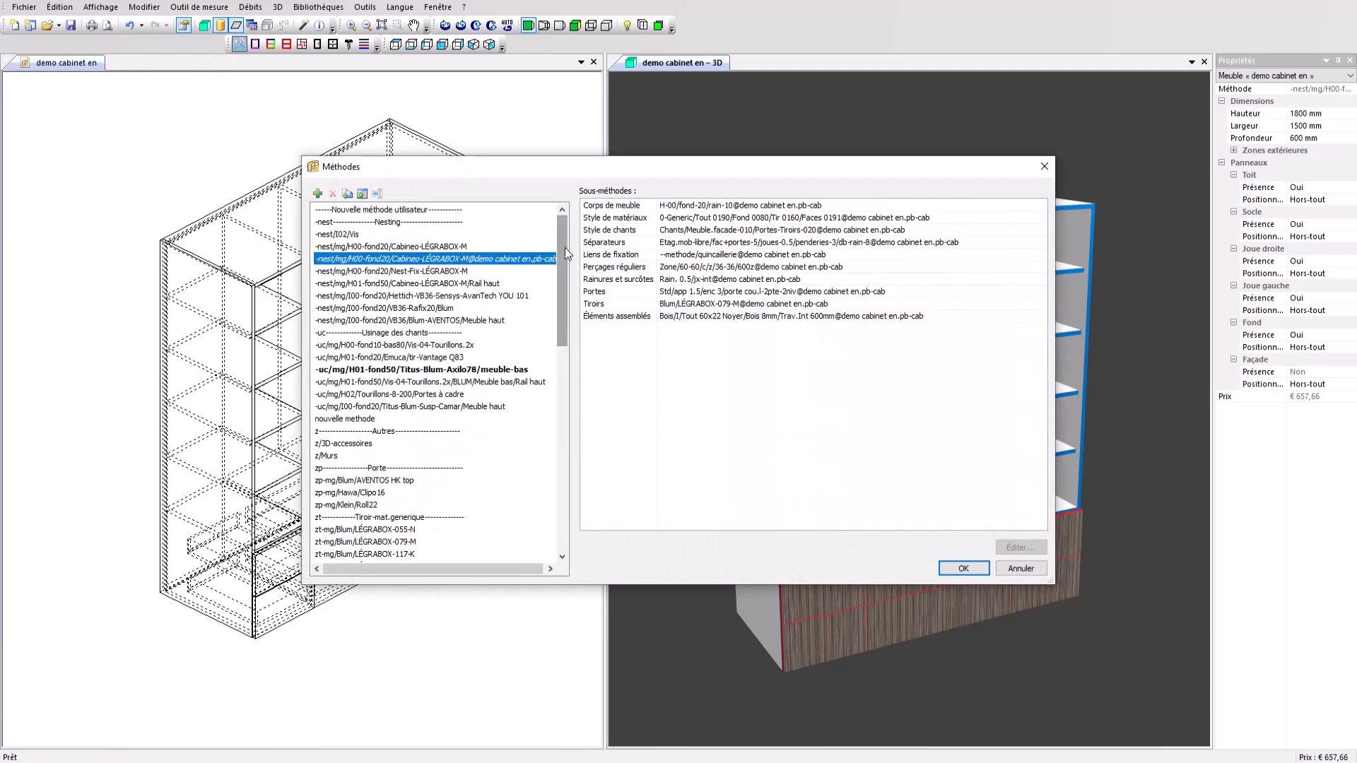
mouse_move(564, 241)
mouse_down()
mouse_move(561, 376)
mouse_move(566, 240)
mouse_up()
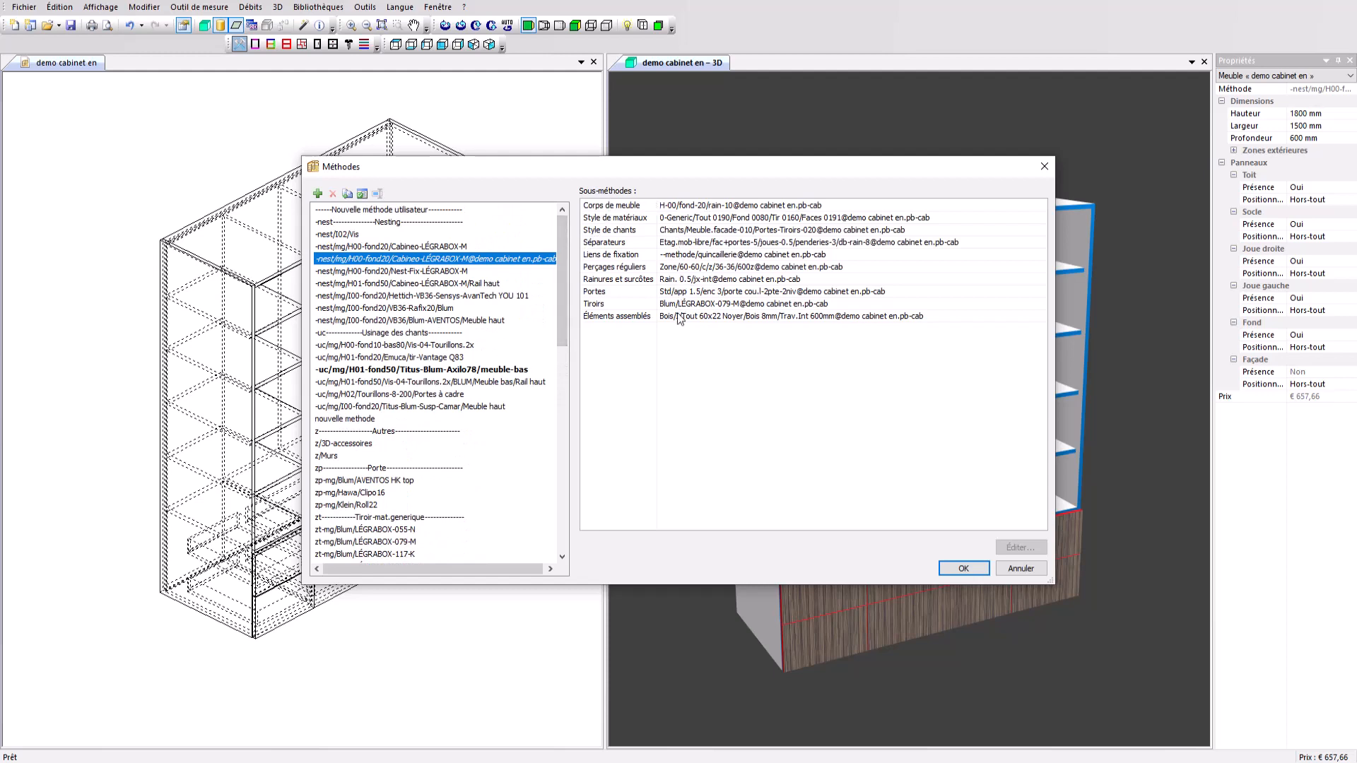
click(638, 210)
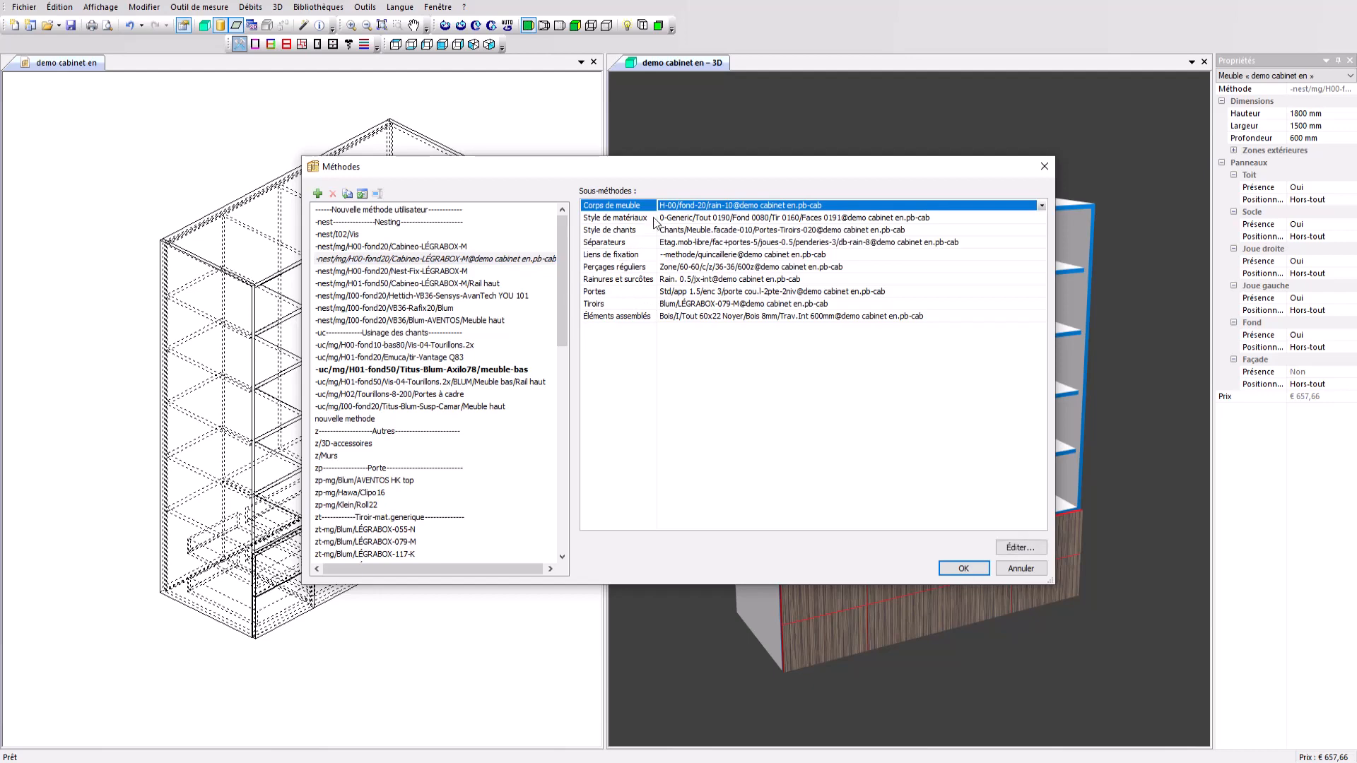
click(1009, 549)
click(260, 368)
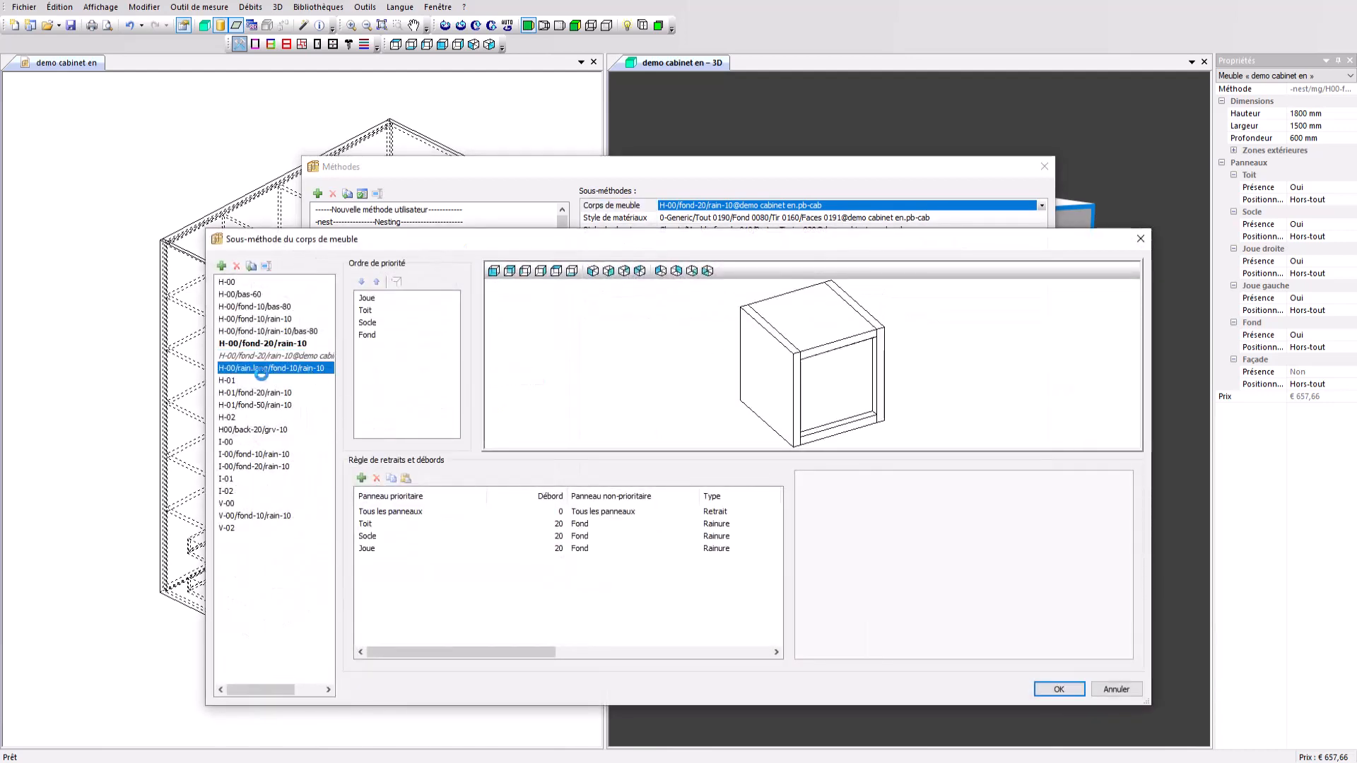
click(253, 381)
click(245, 394)
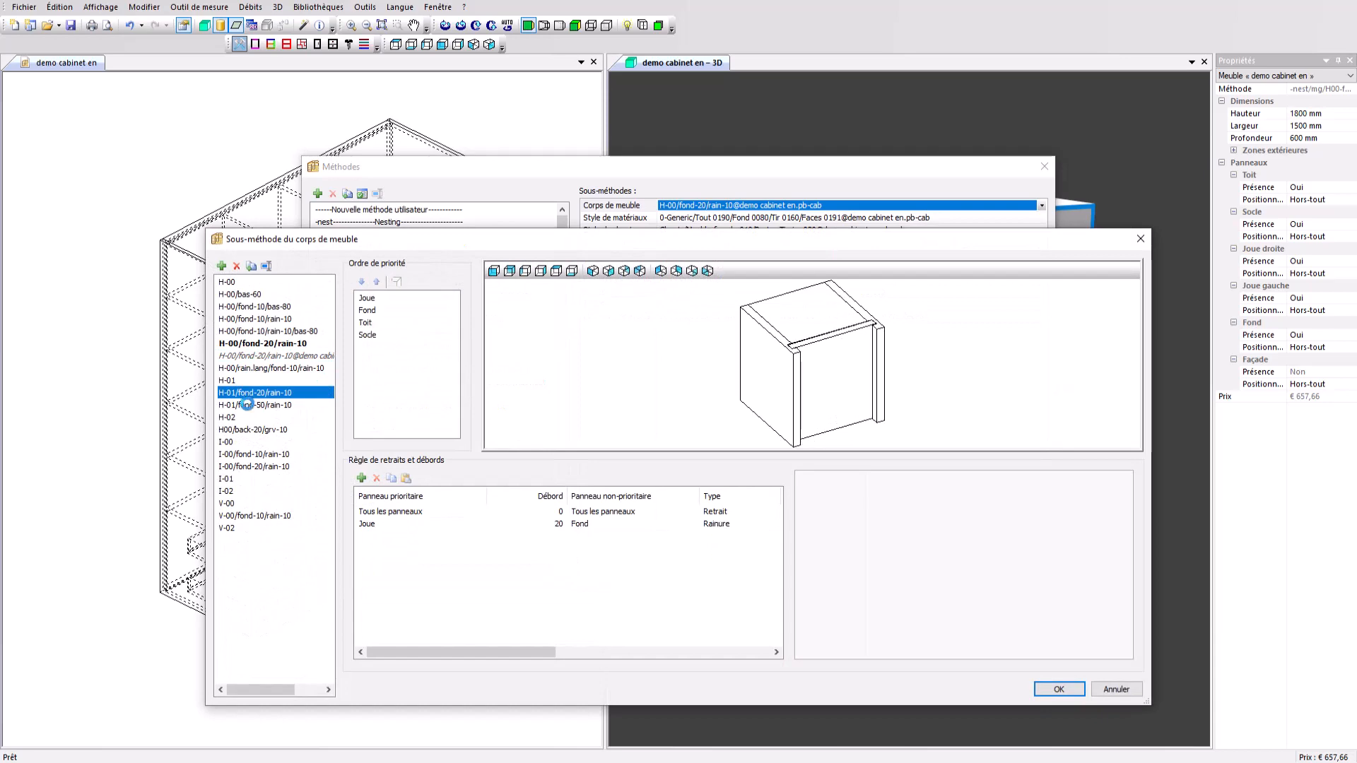
click(248, 405)
click(1106, 688)
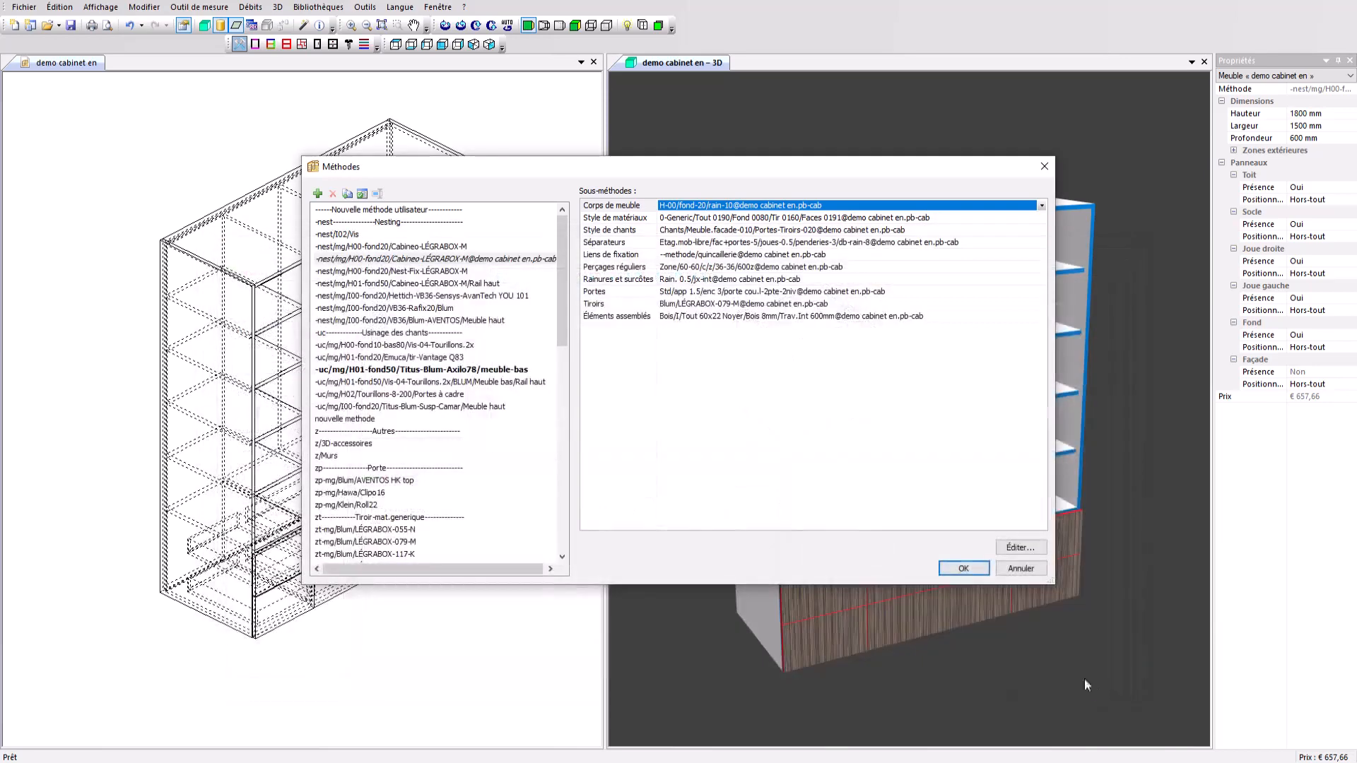
Examine the reference axis and structure settings of the material style sub-method, and close it without saving.
click(641, 218)
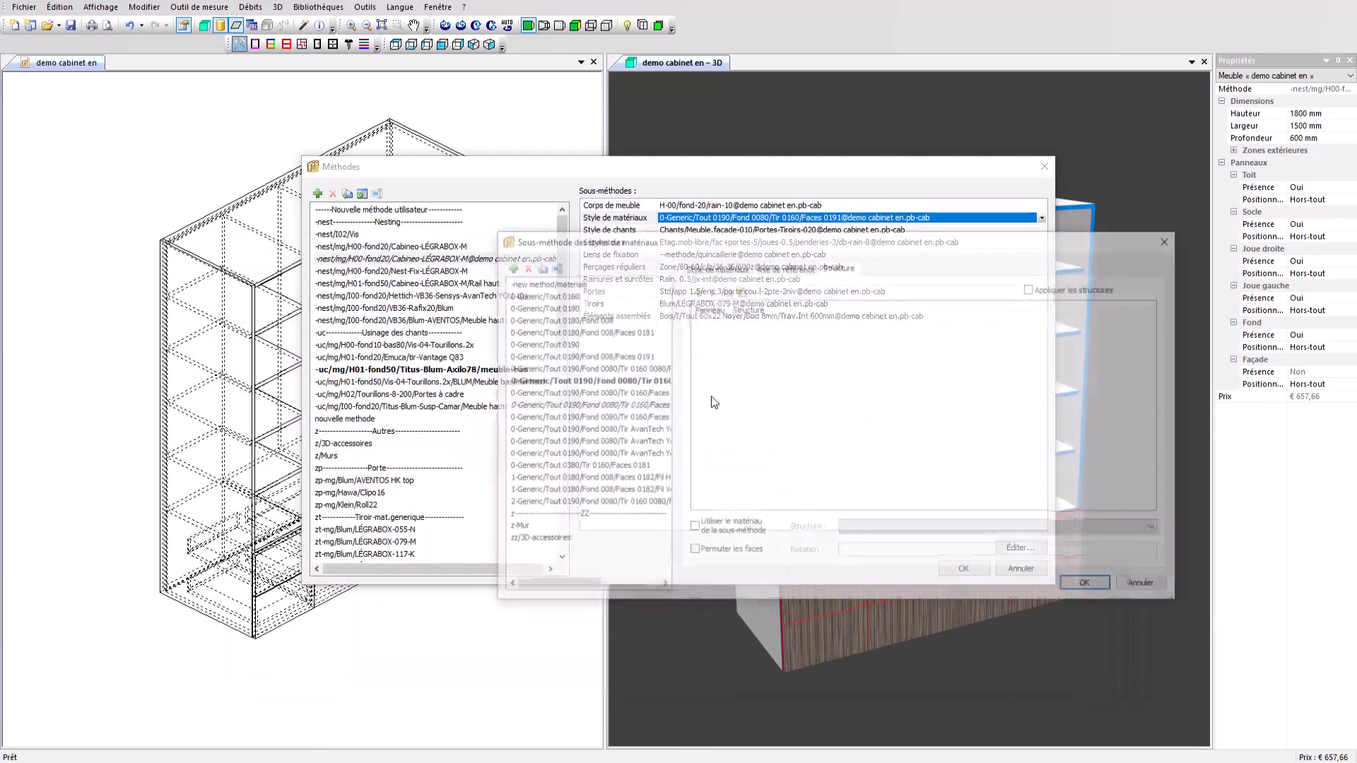
click(775, 268)
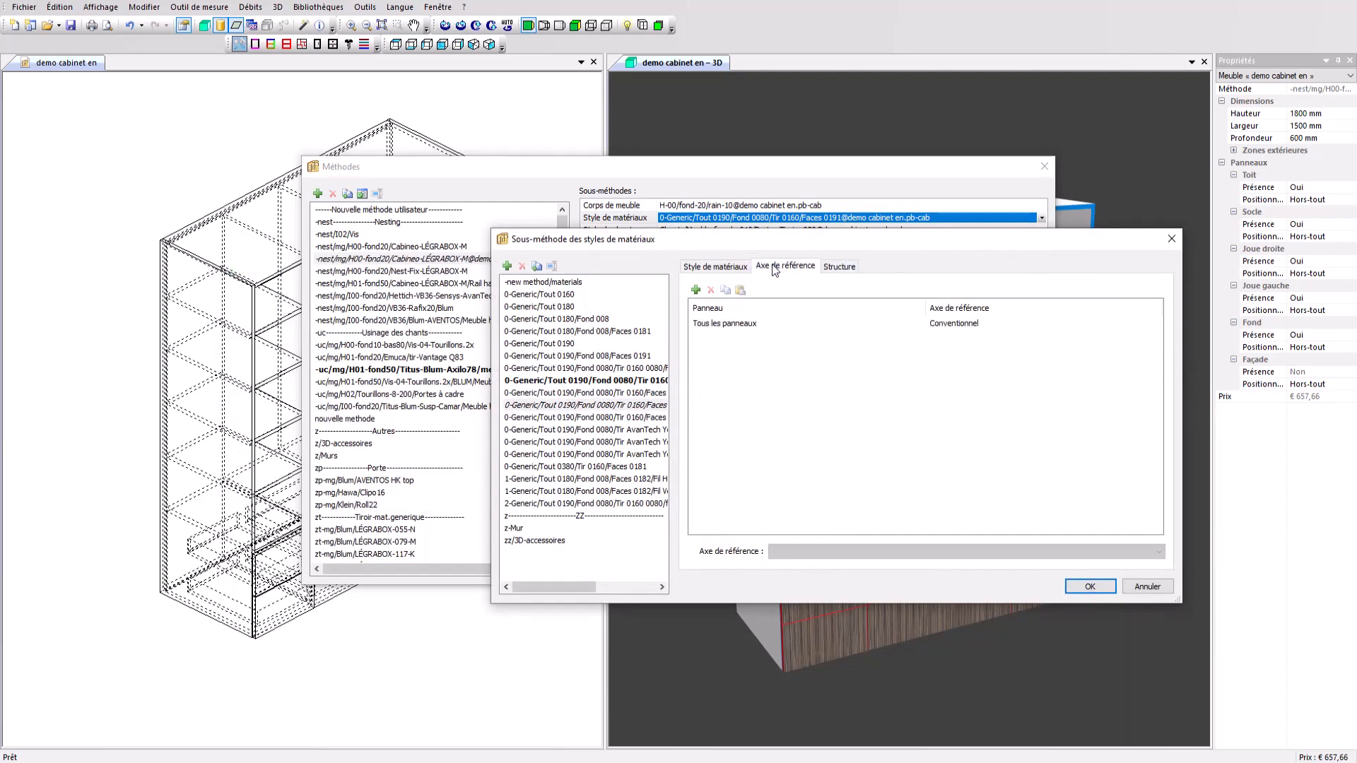
click(845, 268)
click(1145, 586)
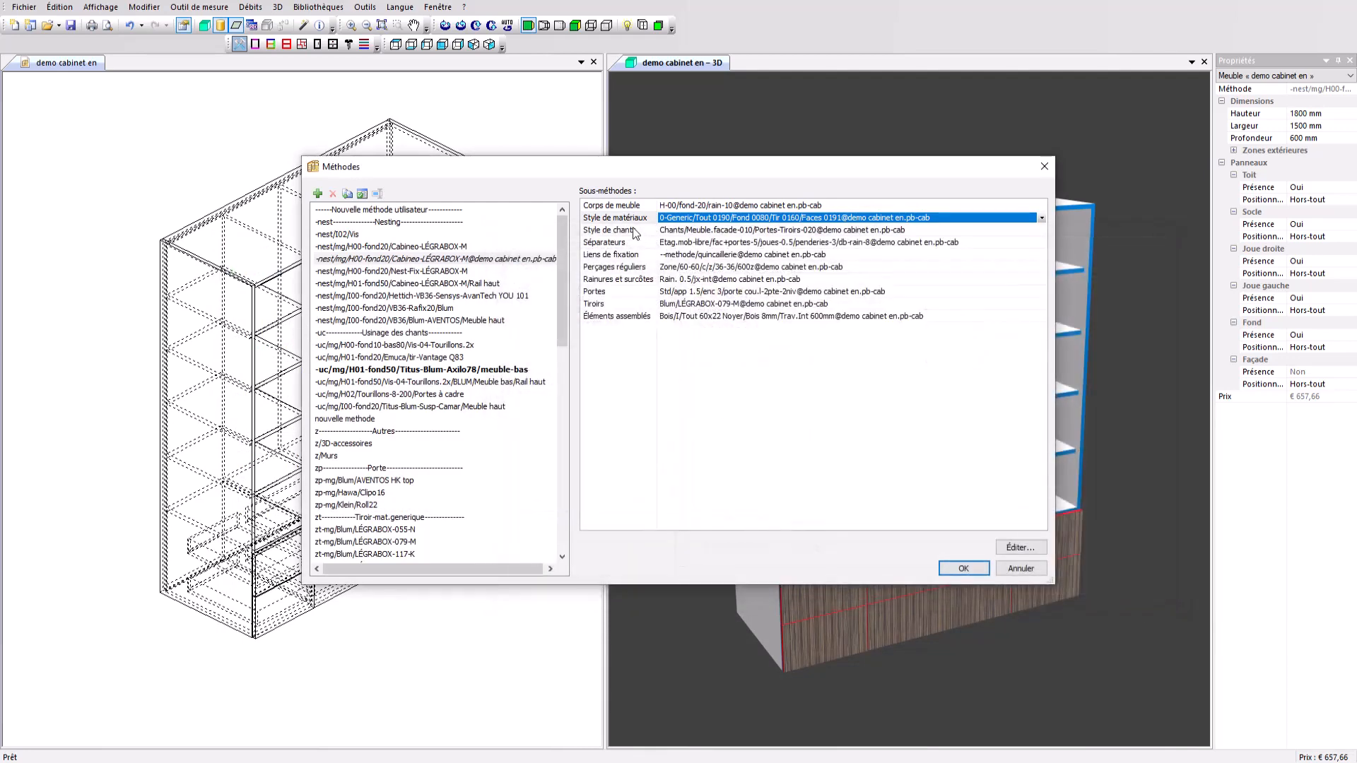
Compare the edging rules of several edge style sub-methods, including Chants/Tout-010/Portes-Tiroirs-020, and close the dialog without saving.
key(Down)
click(1020, 548)
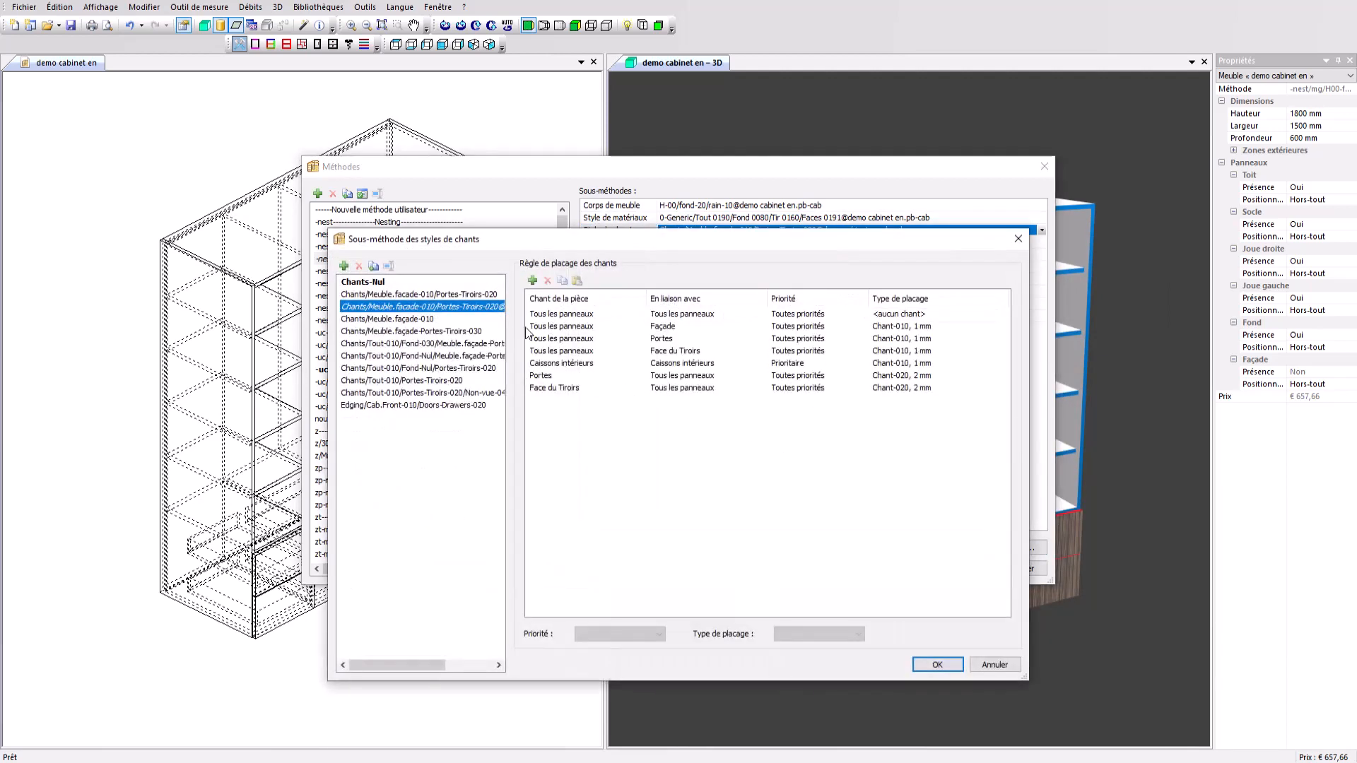
click(477, 333)
click(476, 357)
click(474, 381)
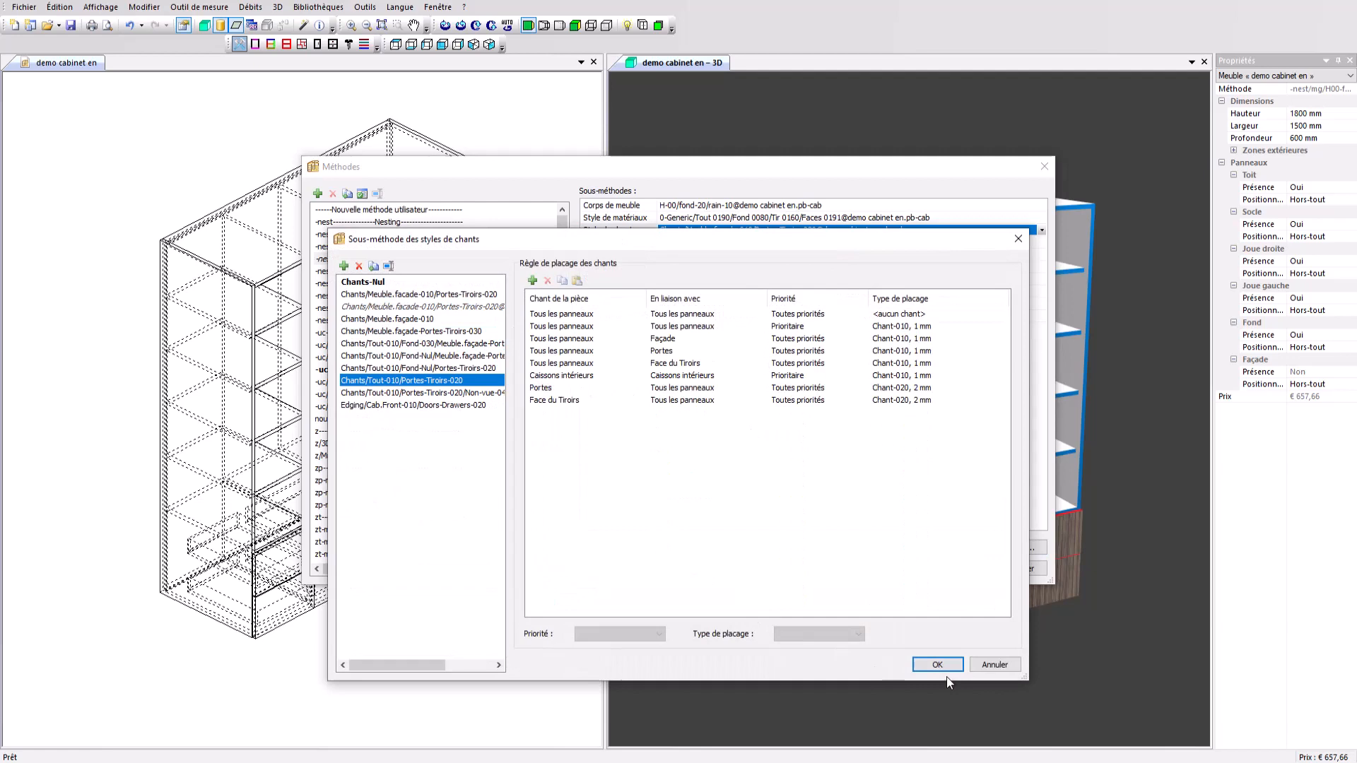
click(985, 669)
Examine the setback and groove rules of the separators sub-method, and close it without saving.
click(640, 244)
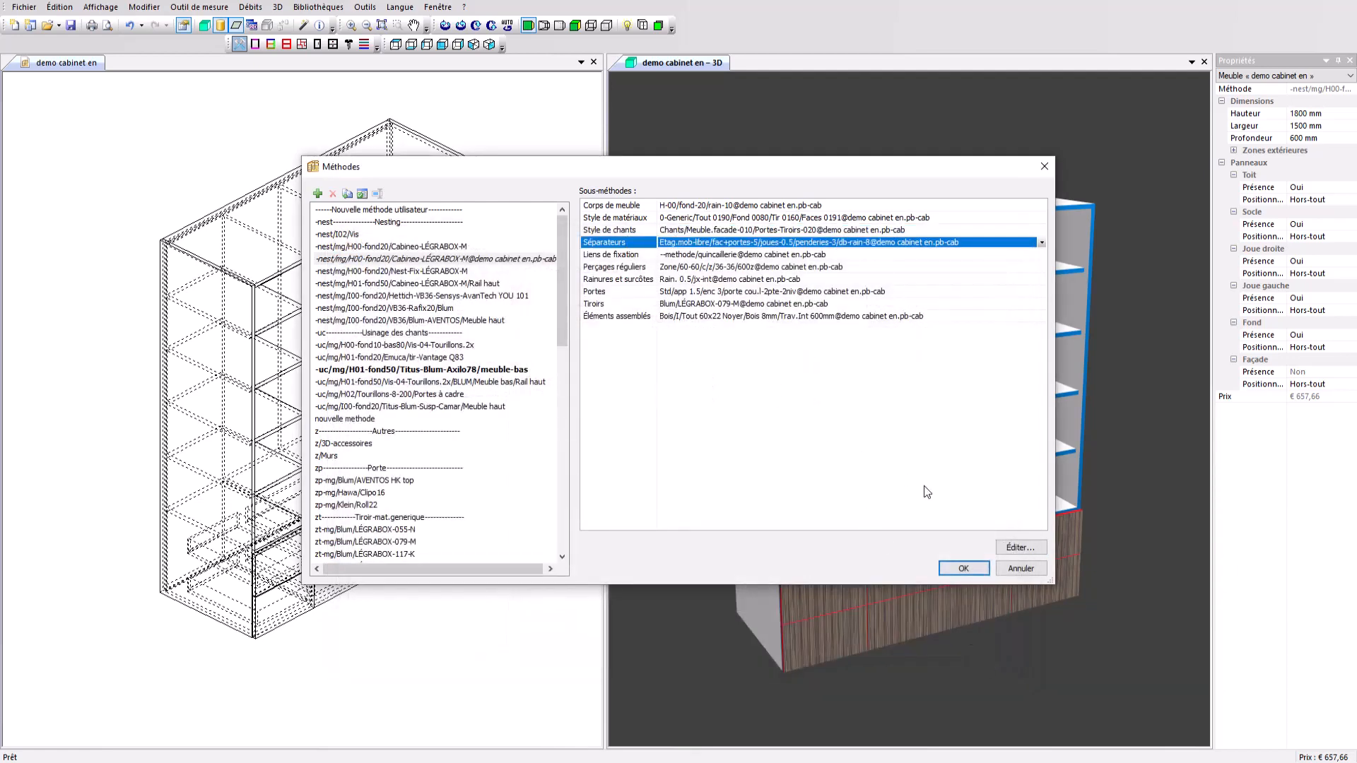
click(1020, 548)
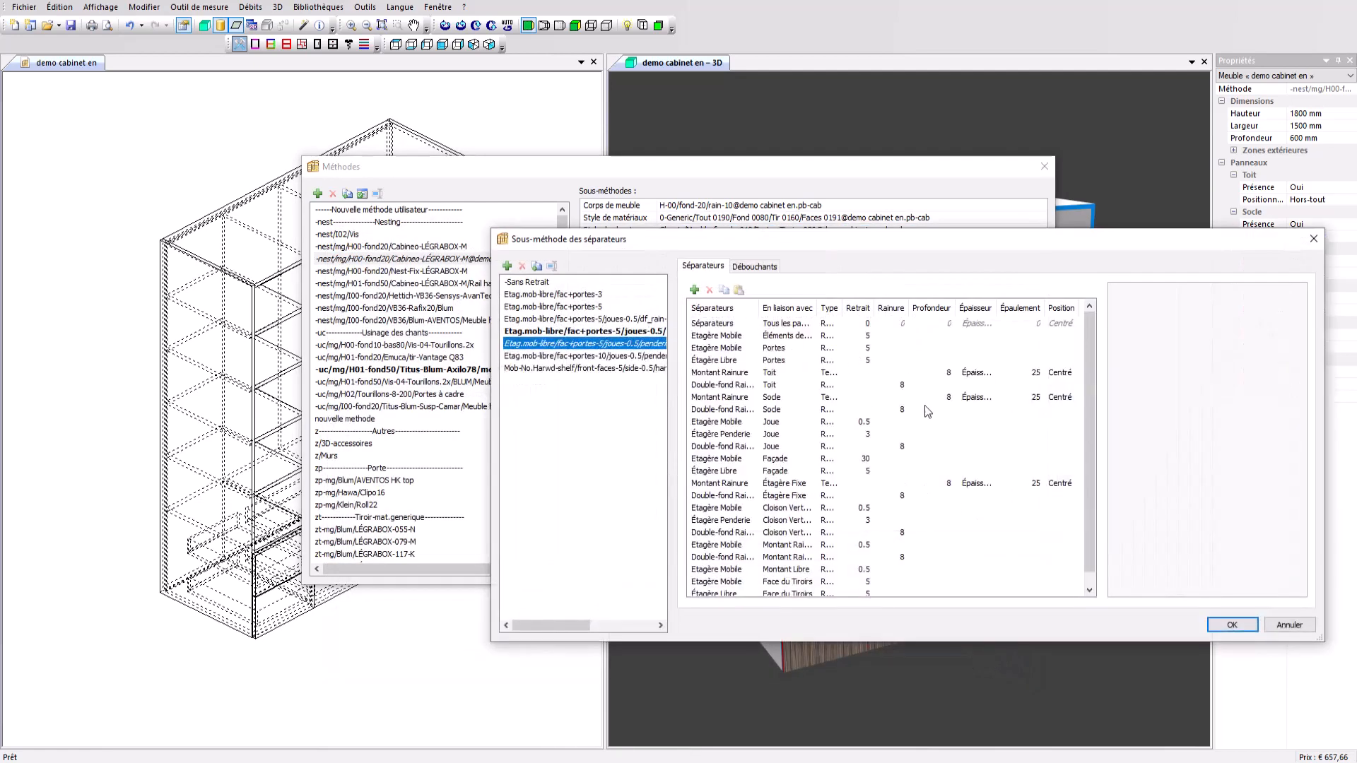
click(1289, 625)
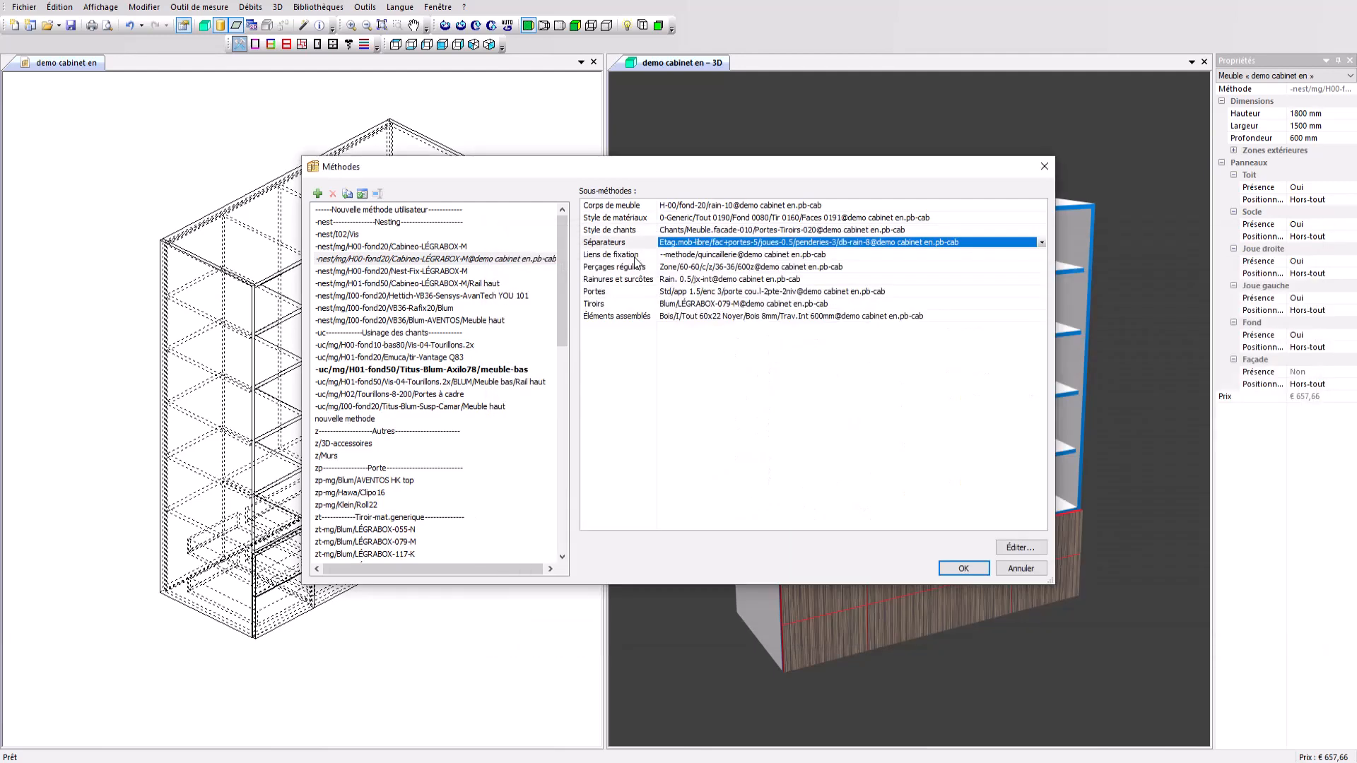
Examine the fixing rules of the -nest/Cabineo3D/Blum-LÉGRABOX-M fixing links sub-method, and close the dialog without saving.
click(636, 255)
click(1019, 548)
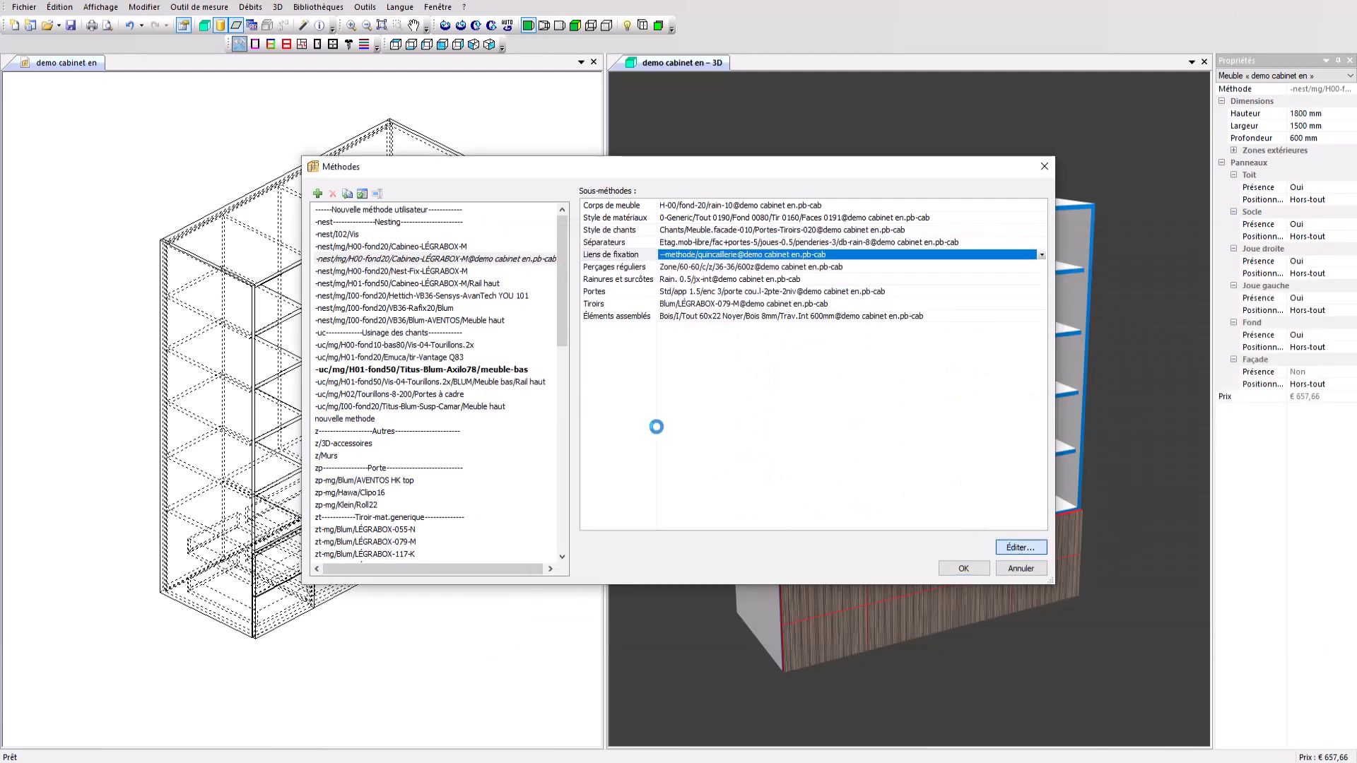
click(396, 201)
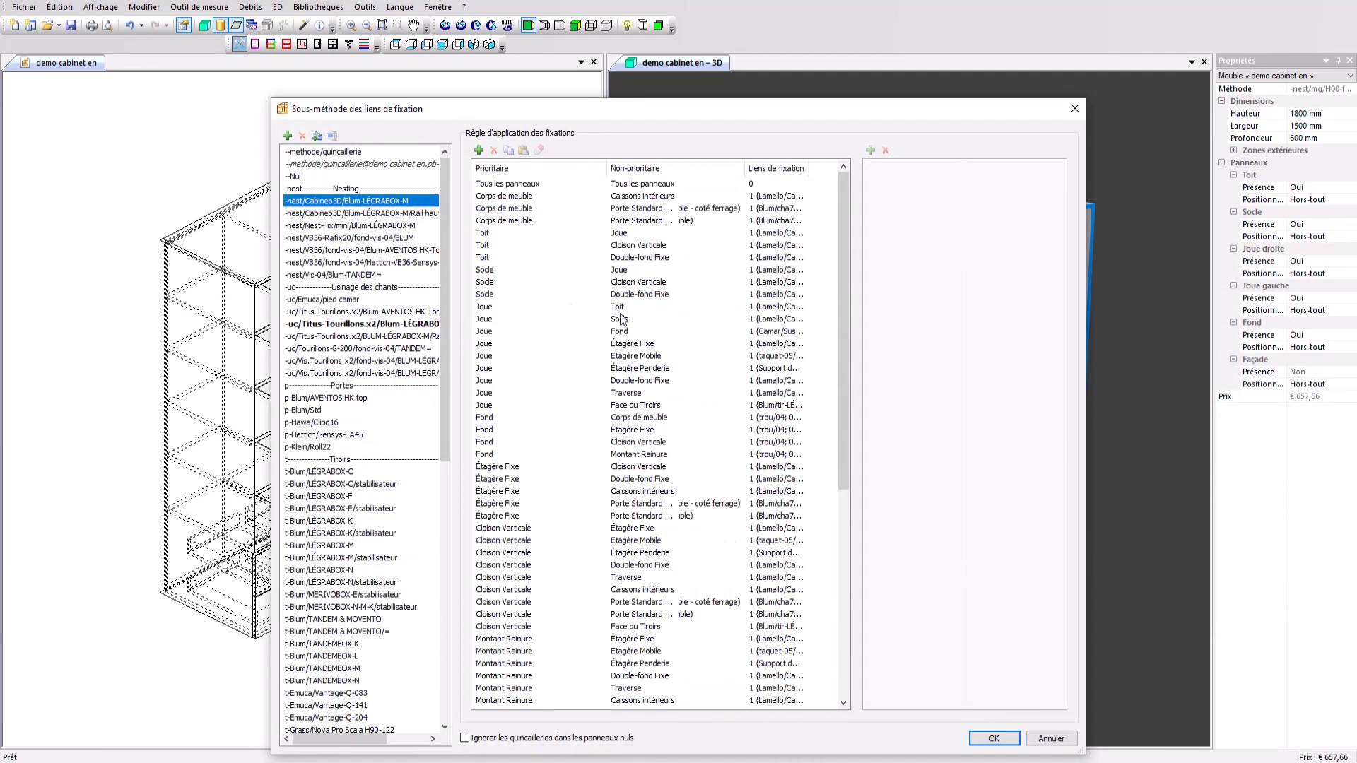
scroll(649, 326, down, 5)
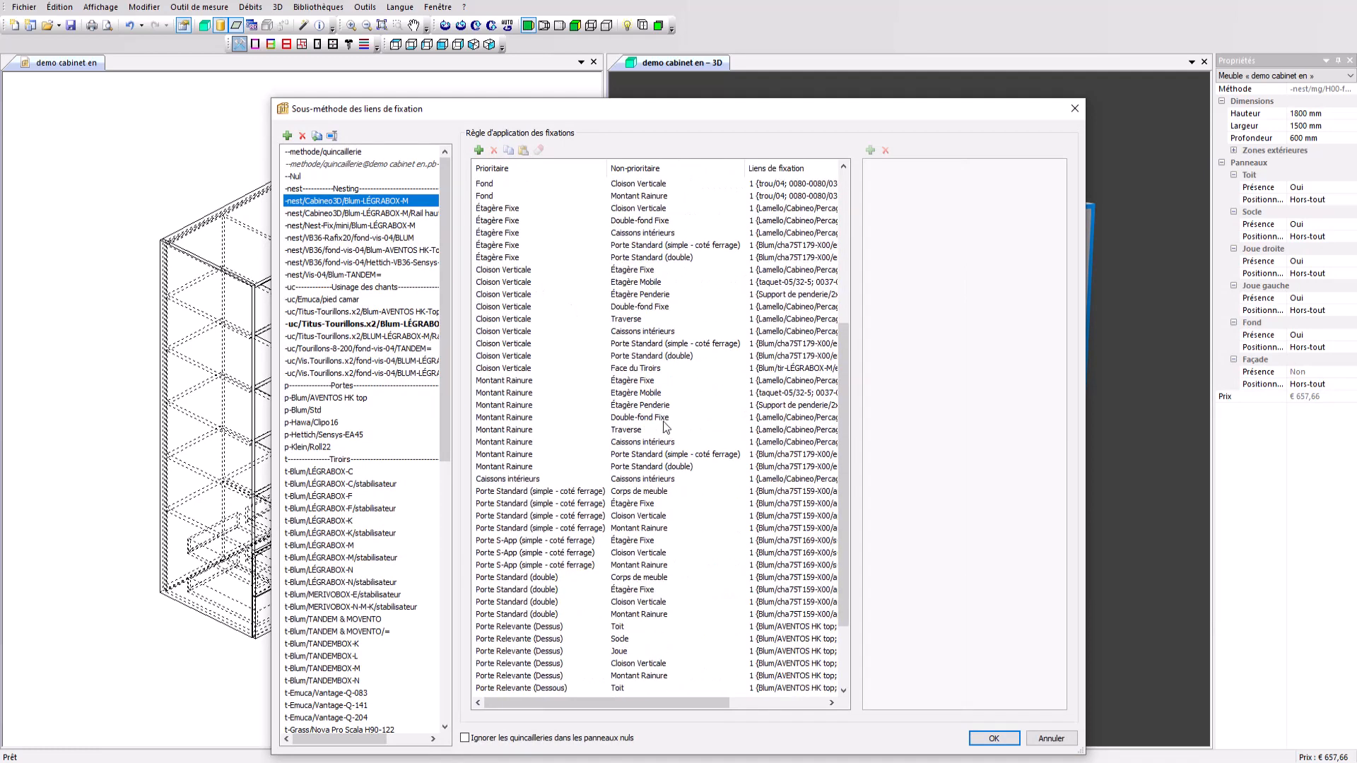
click(1050, 738)
Examine the drilling and hooking parameters of the Zone/60-60/c/z/36-36/600z regular drilling sub-method, and close the dialog without saving.
click(646, 269)
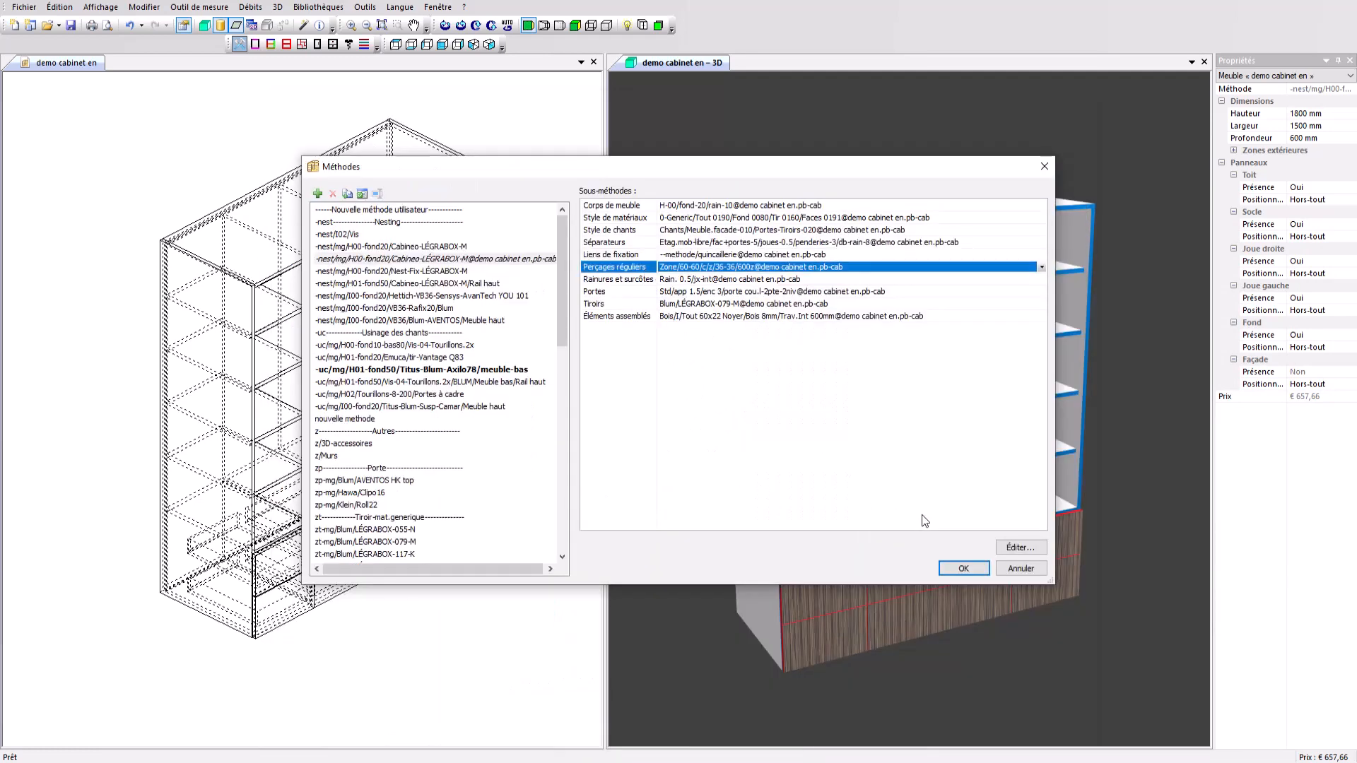
click(1010, 549)
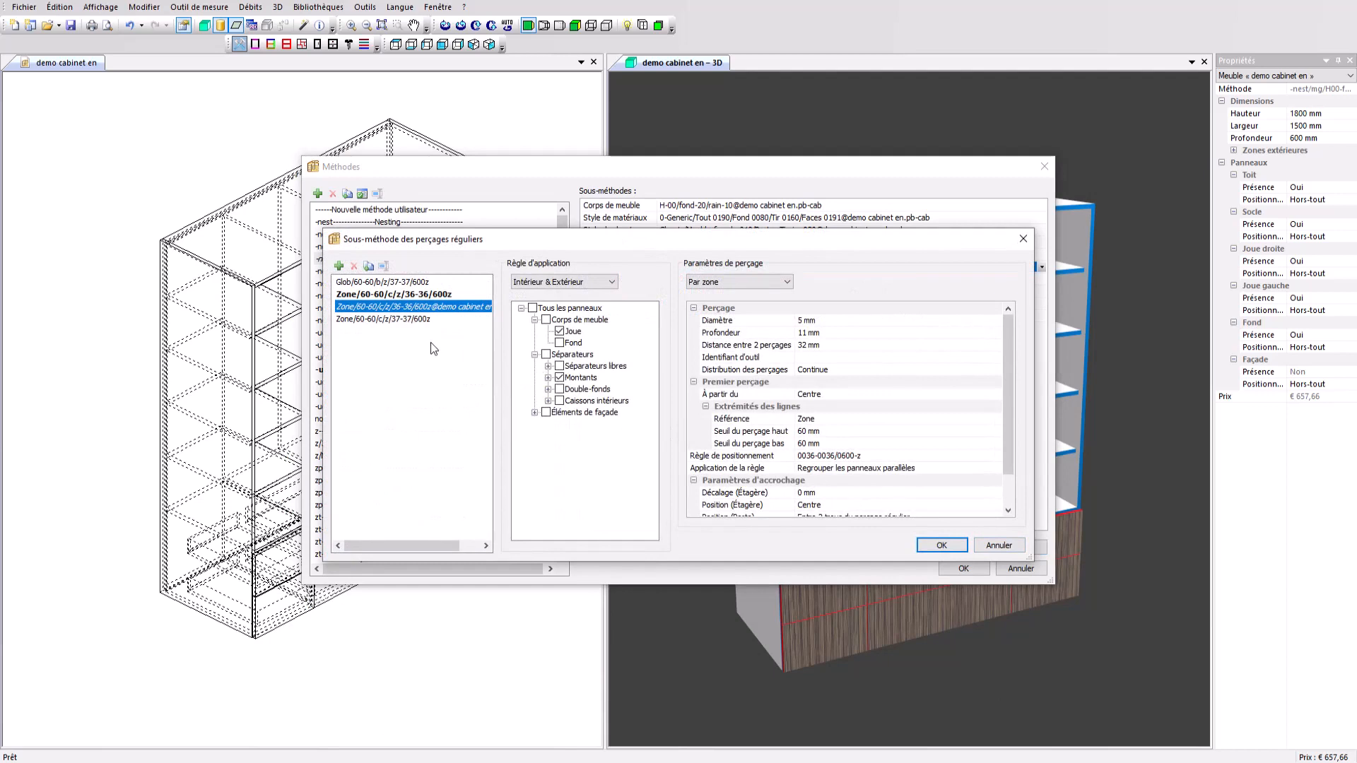
click(346, 292)
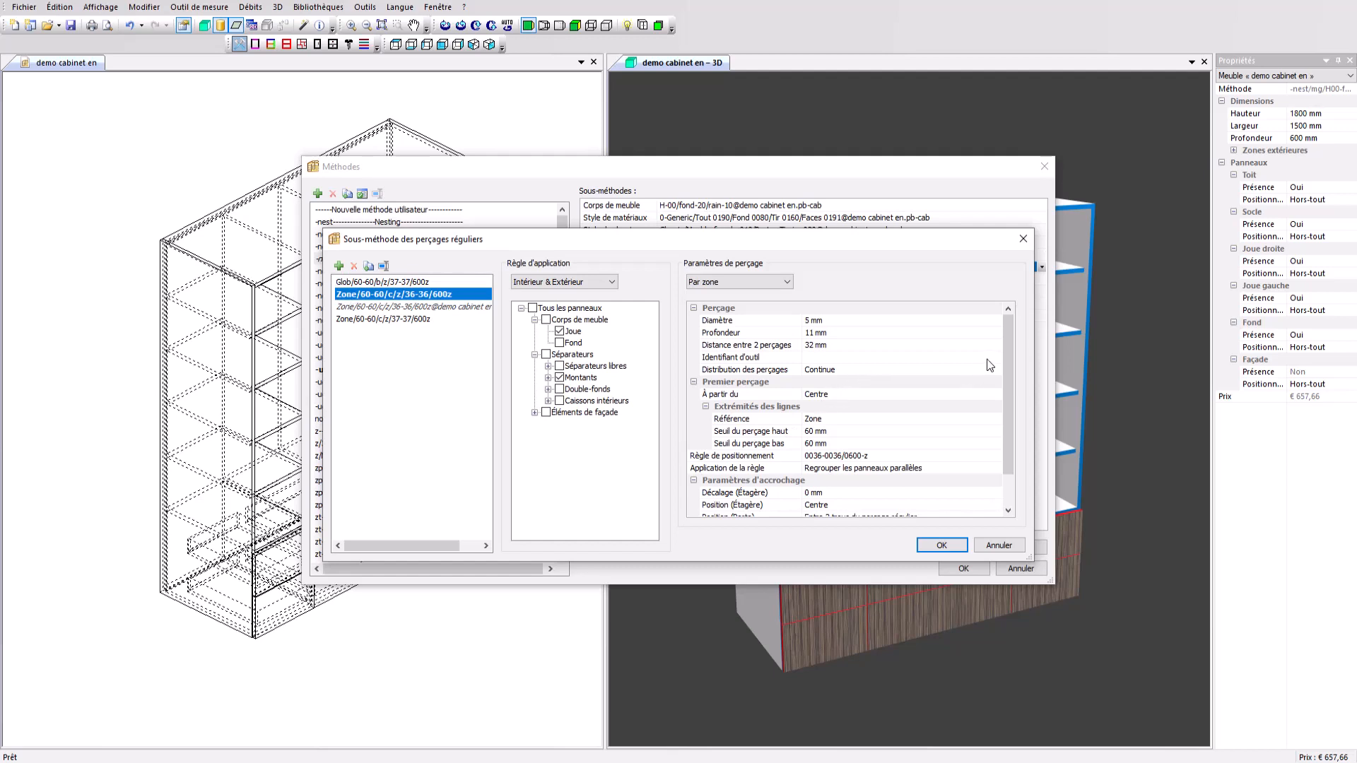
scroll(1005, 351, down, 1)
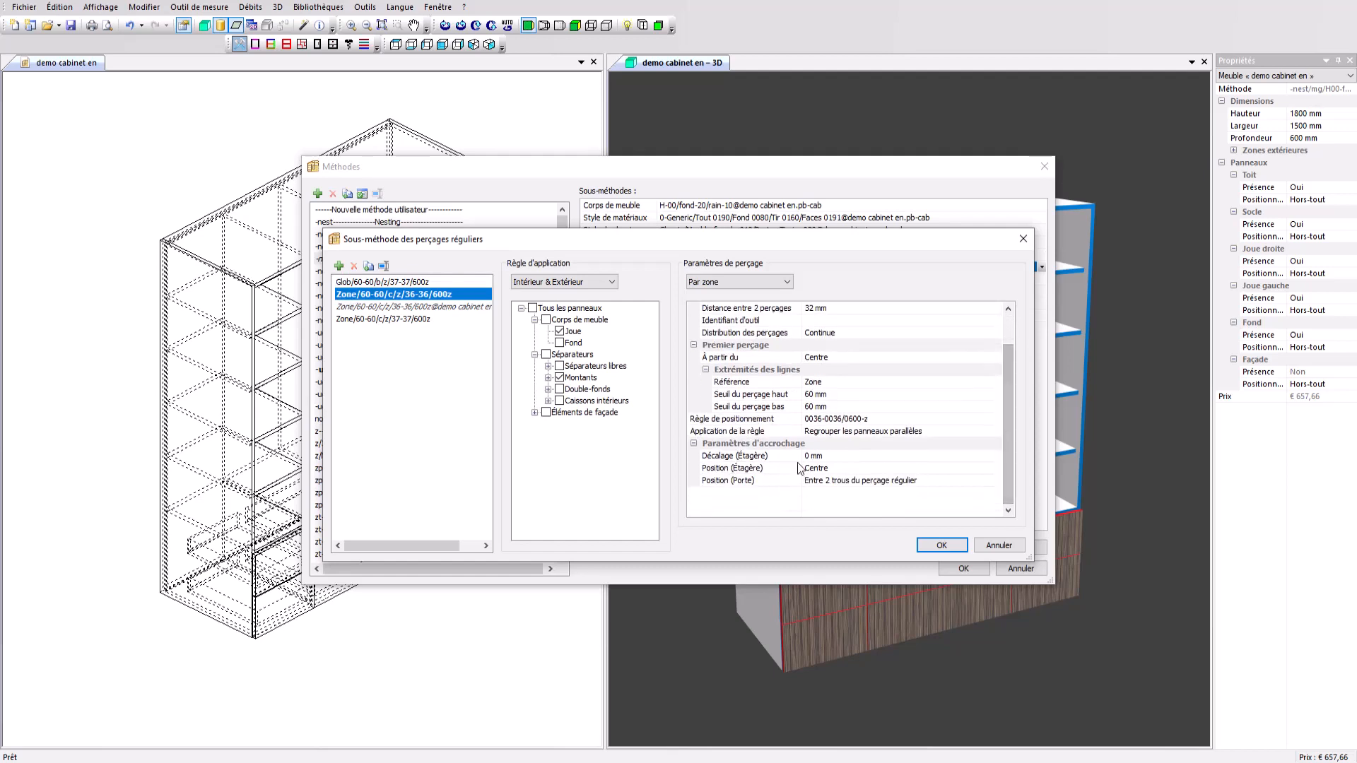
click(999, 546)
Examine the oversize and groove clearance settings of the grooves and oversizes sub-method, and close the dialog.
click(666, 279)
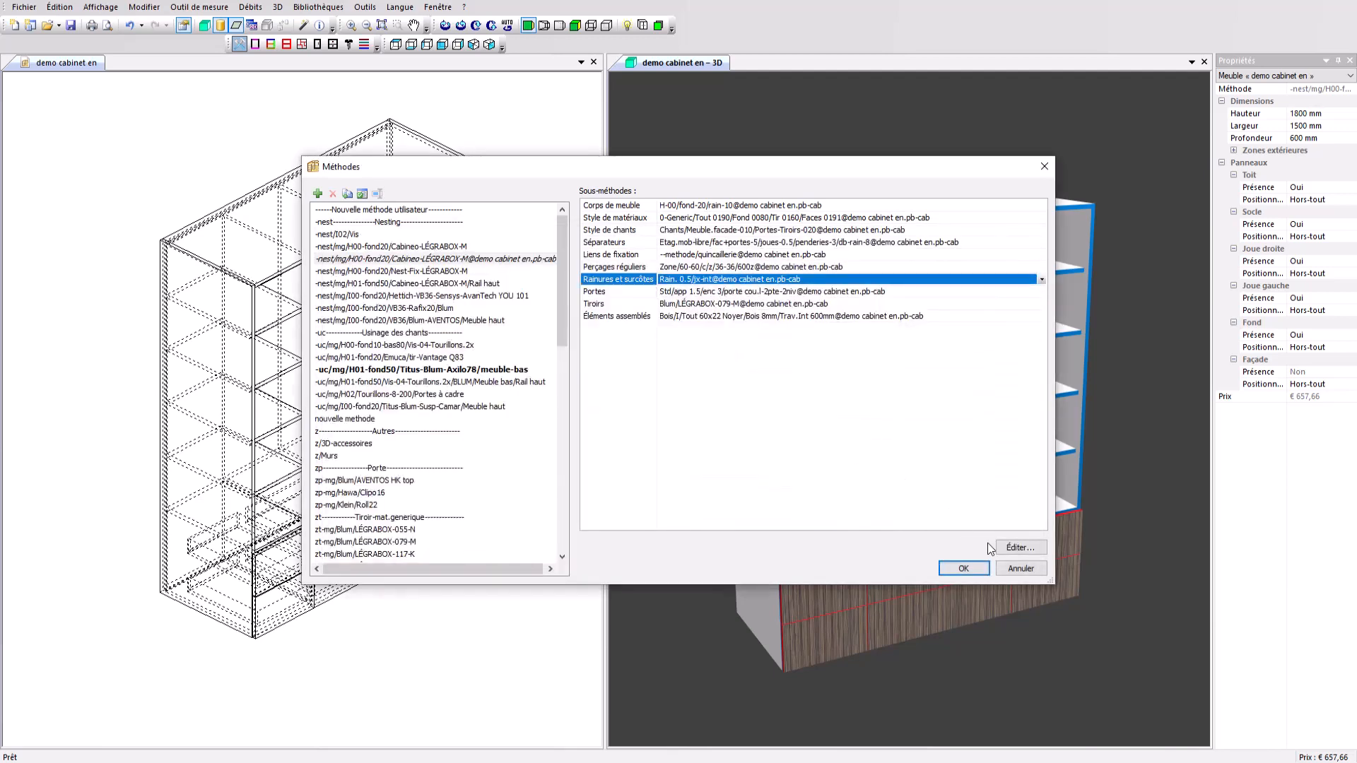
click(1010, 549)
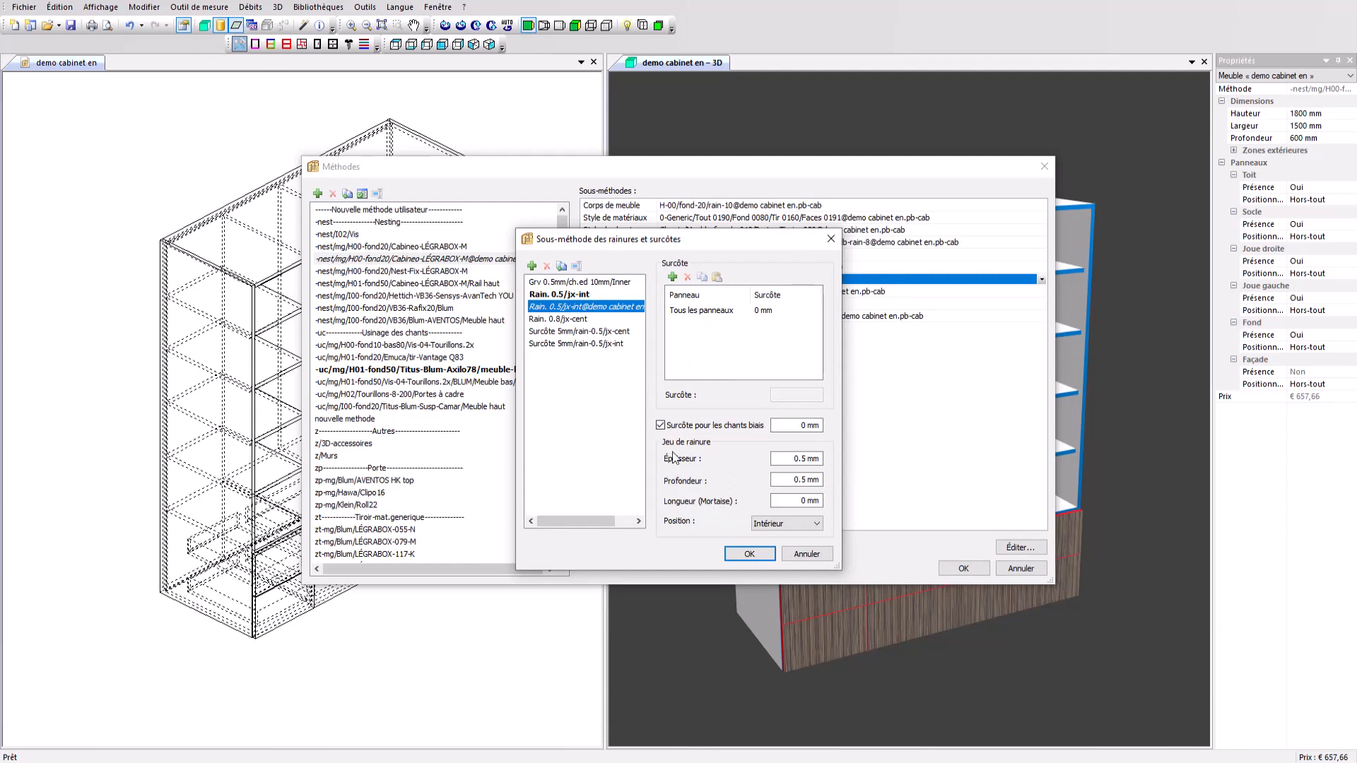
click(749, 553)
Examine the clearance settings for inset, overlay, sliding and double doors in the doors sub-method, and close the dialog.
key(Down)
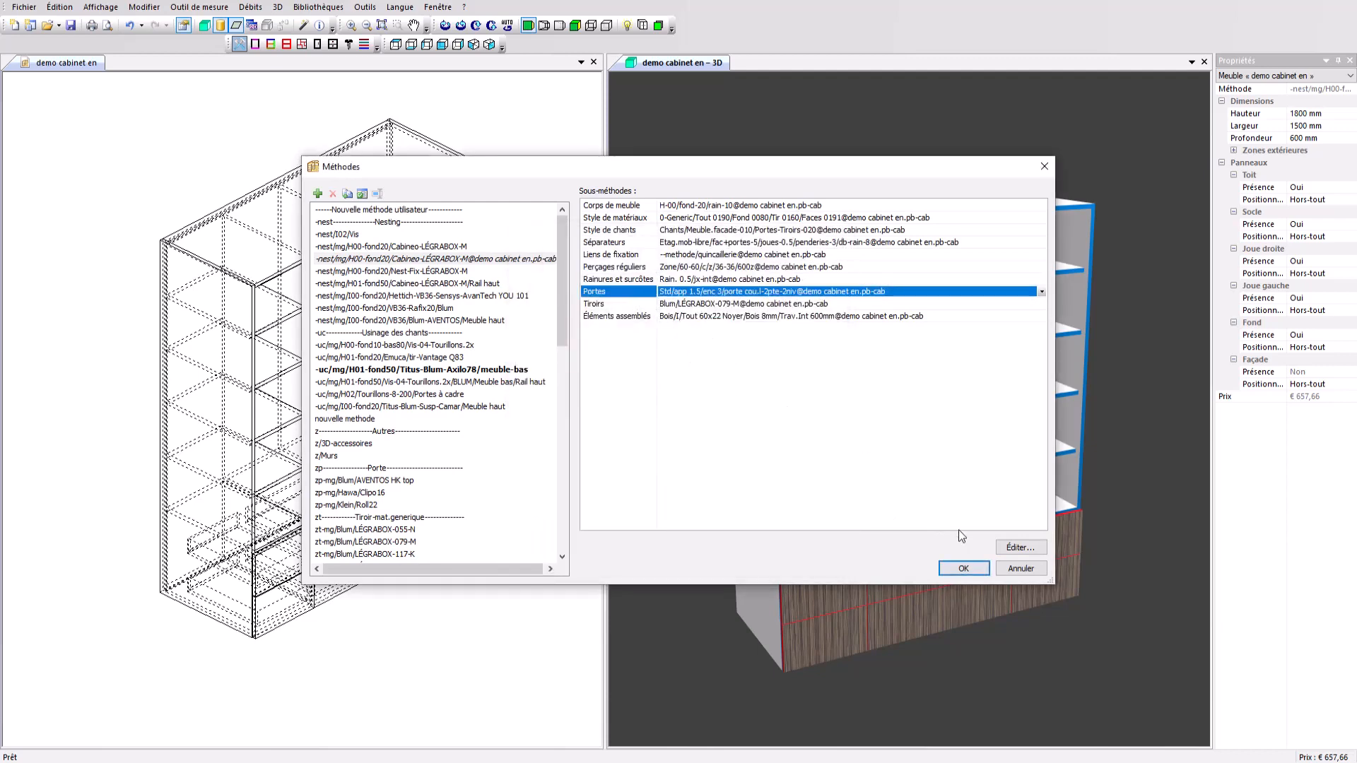
click(1017, 547)
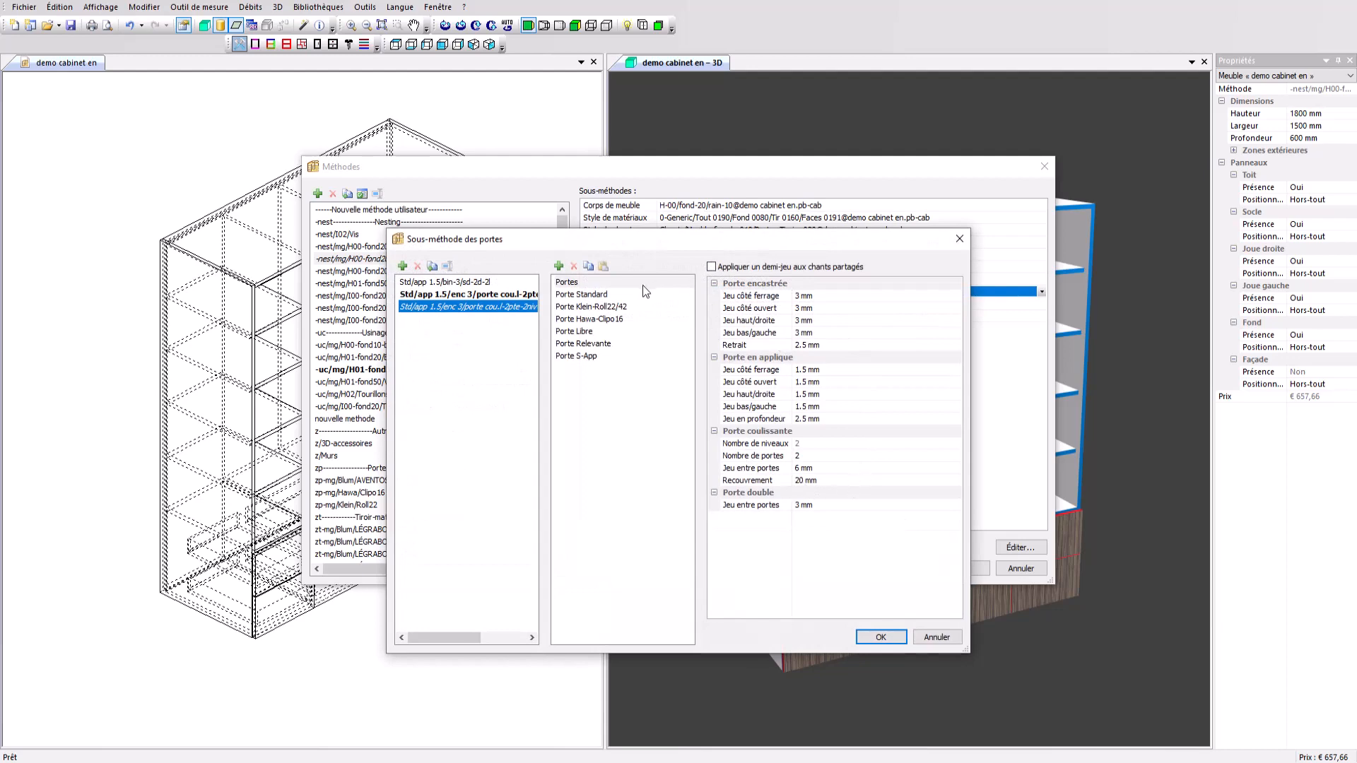
key(Return)
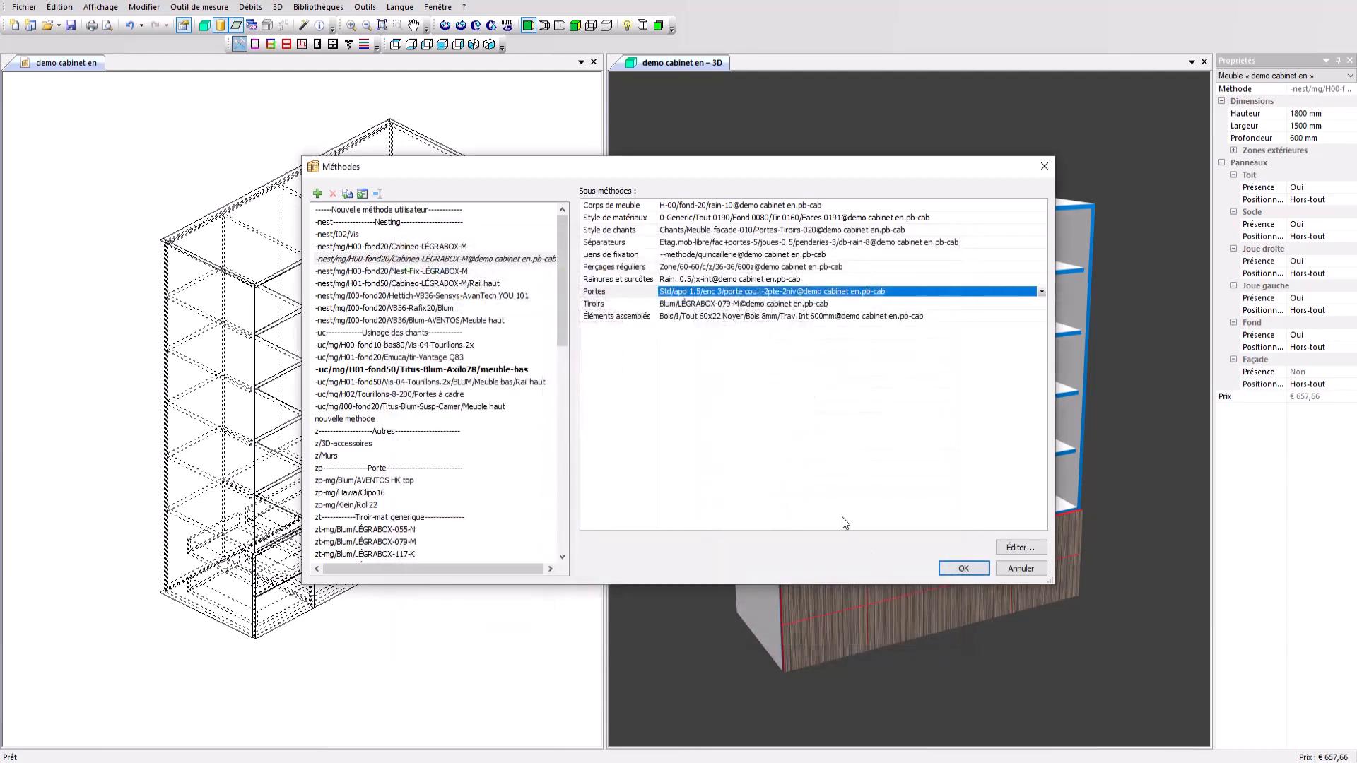
Examine the drawers sub-method's clearances and drawer assembly settings, including the 3D assembly preview, and close both dialogs without saving.
click(617, 304)
click(1018, 548)
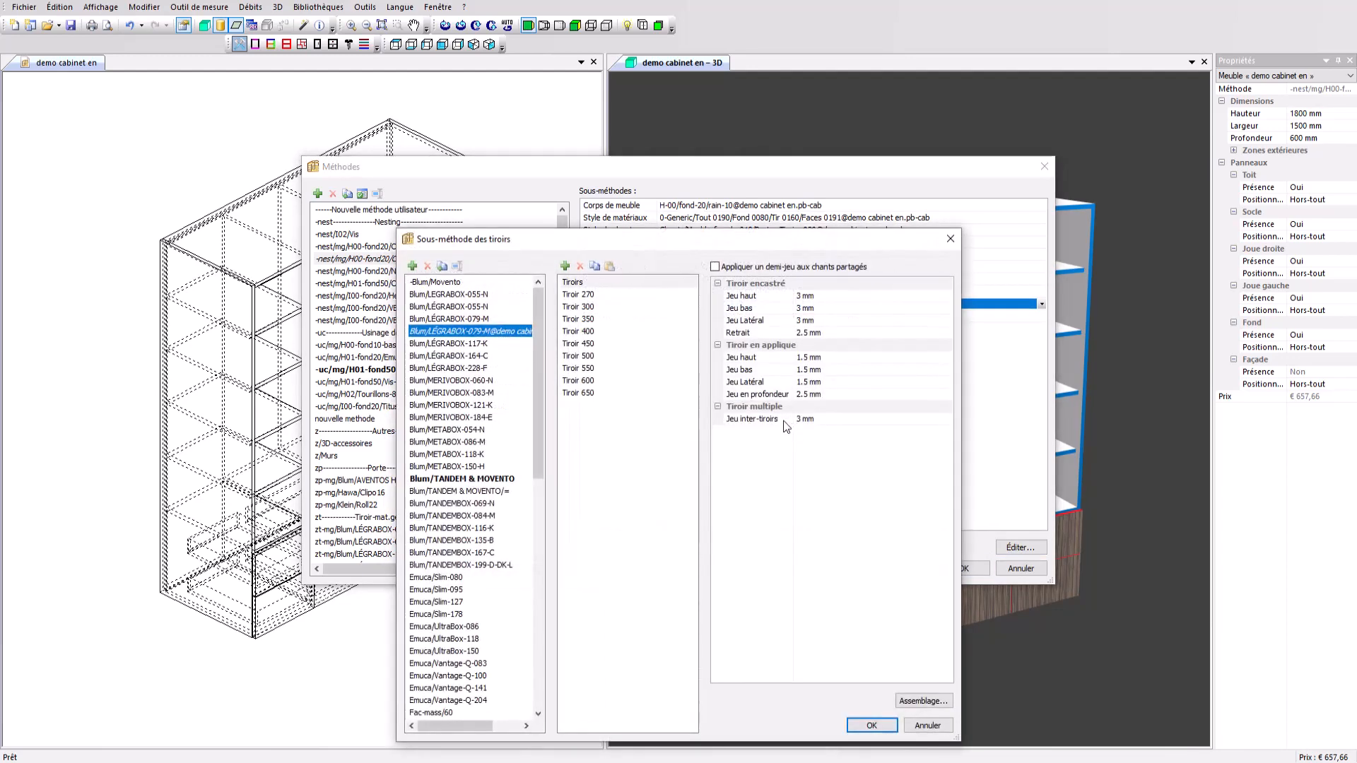
click(923, 700)
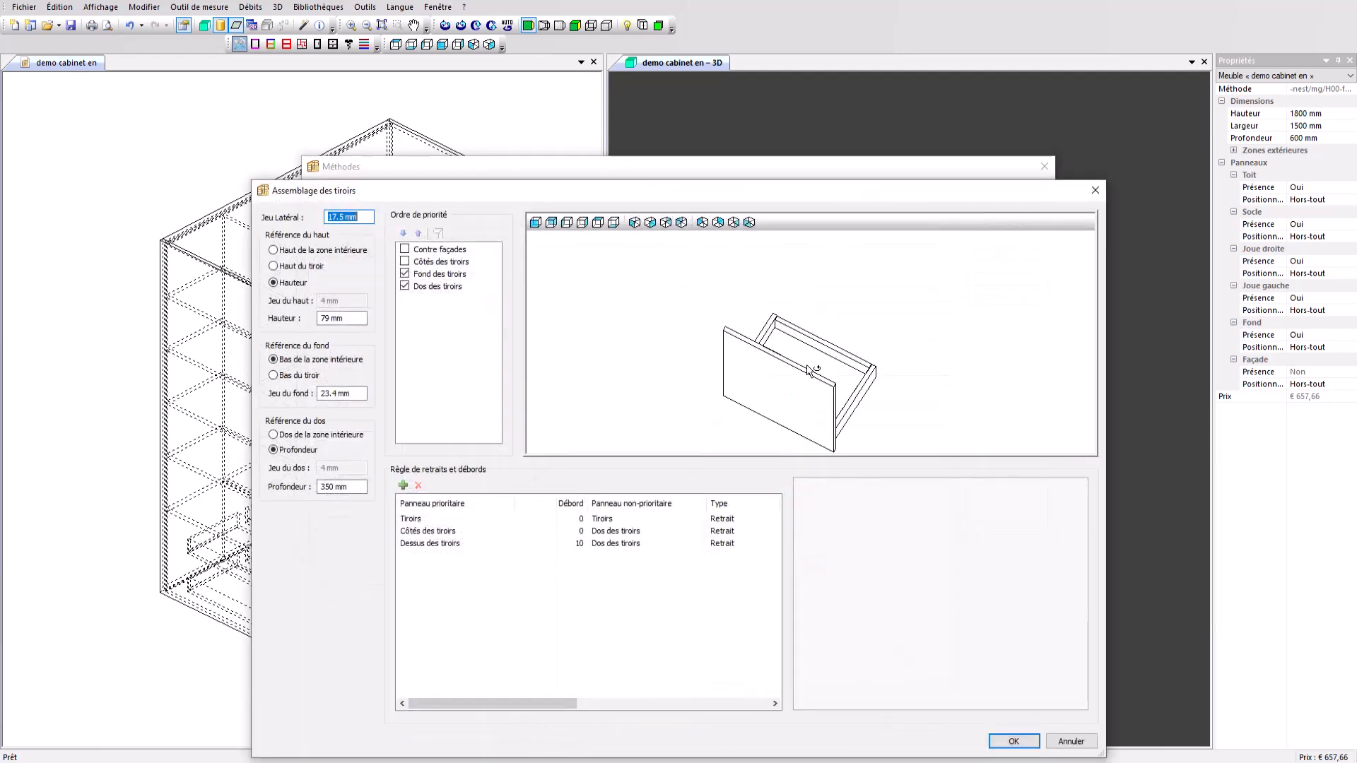
drag(814, 372, 694, 316)
click(1070, 741)
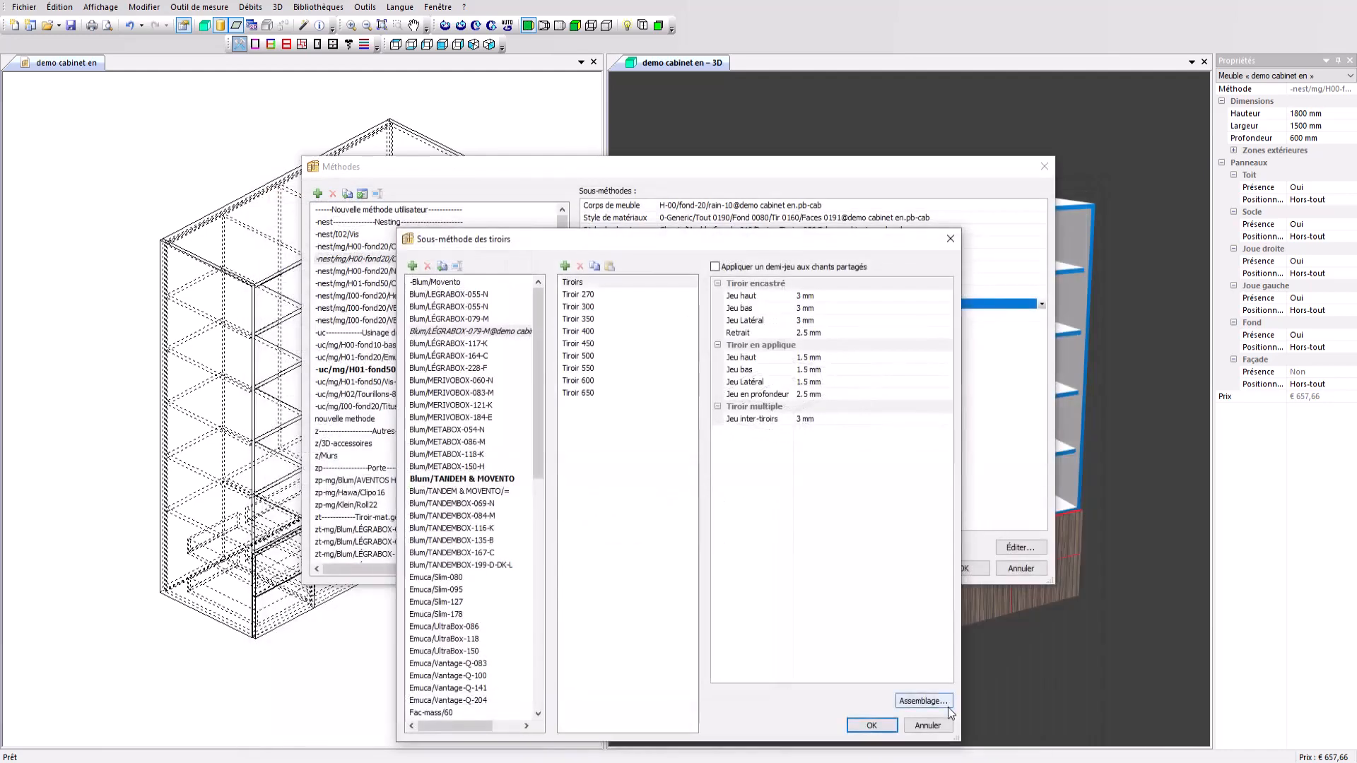
click(947, 724)
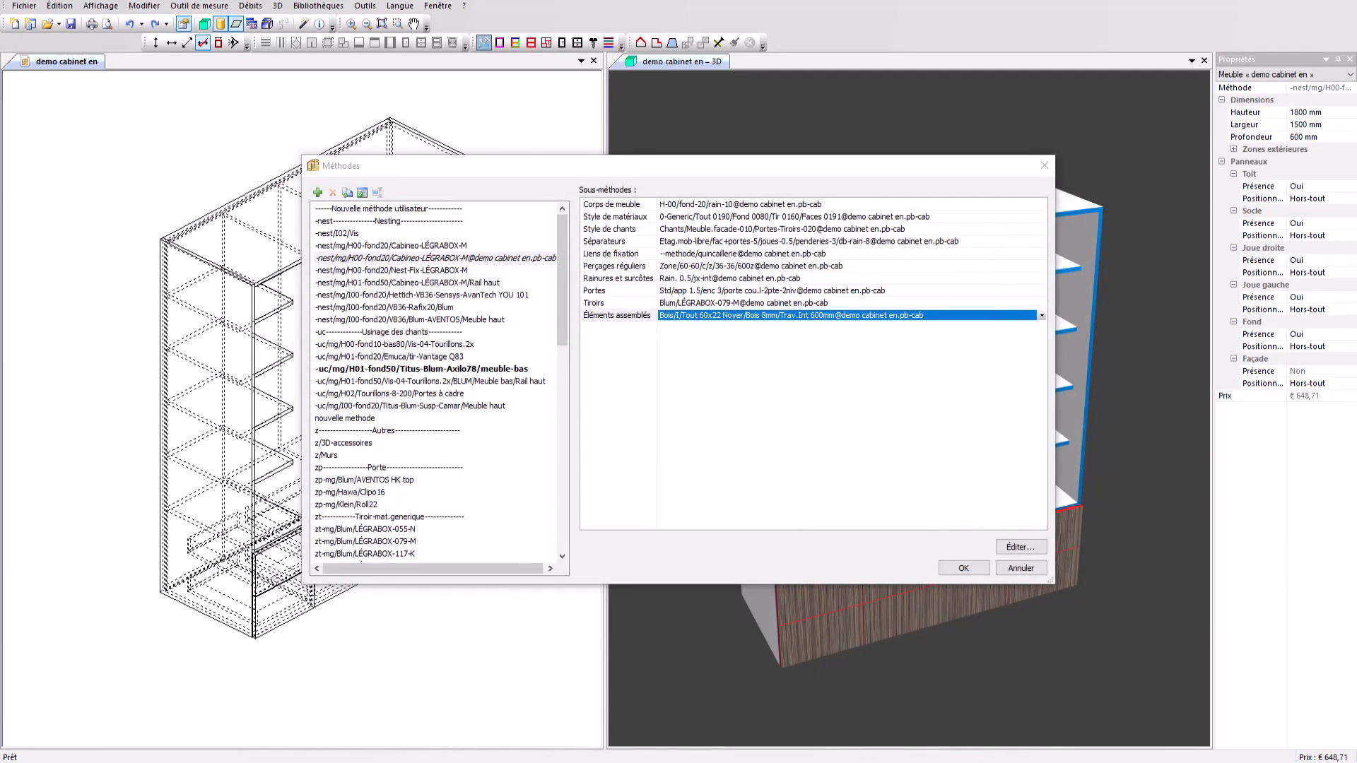
Compare the tenon, panel and rail settings of several wooden assembled-elements sub-methods, and close the dialog without saving.
click(1026, 549)
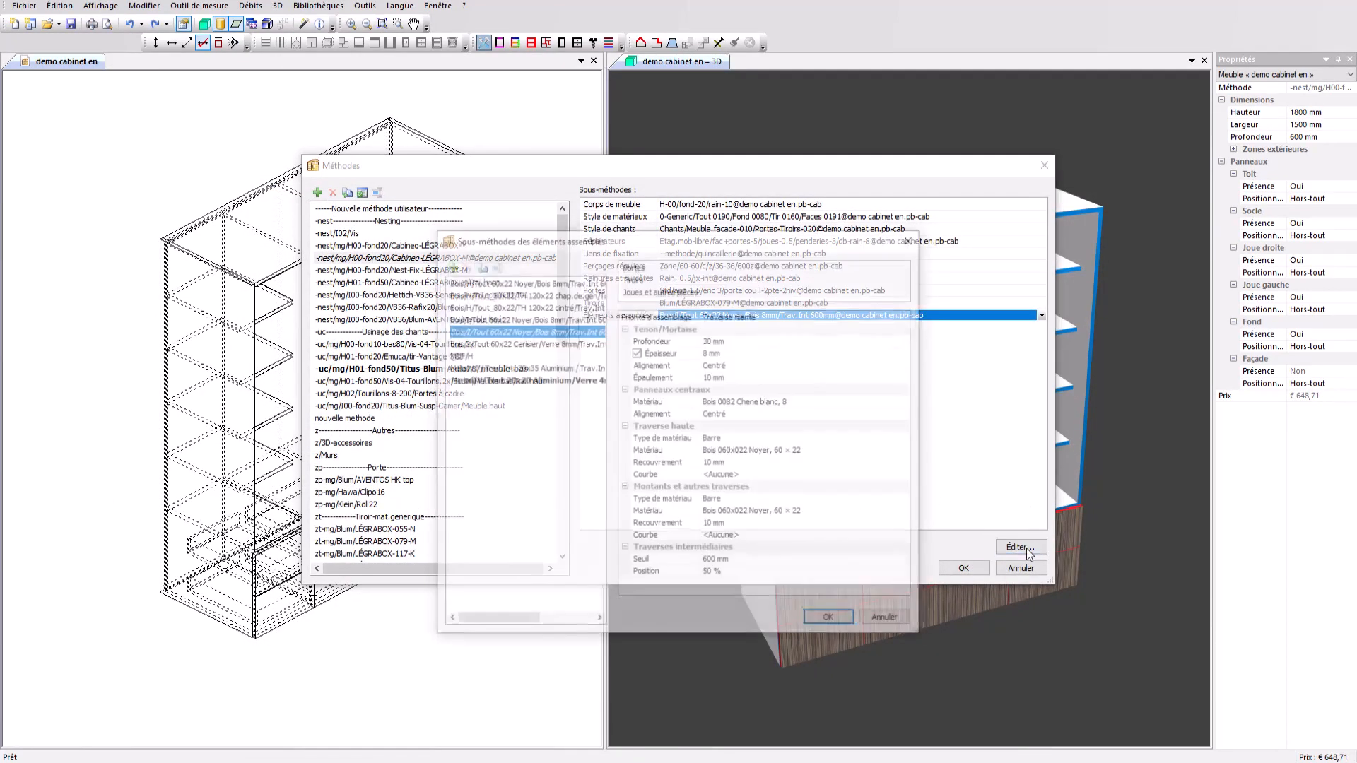
click(550, 281)
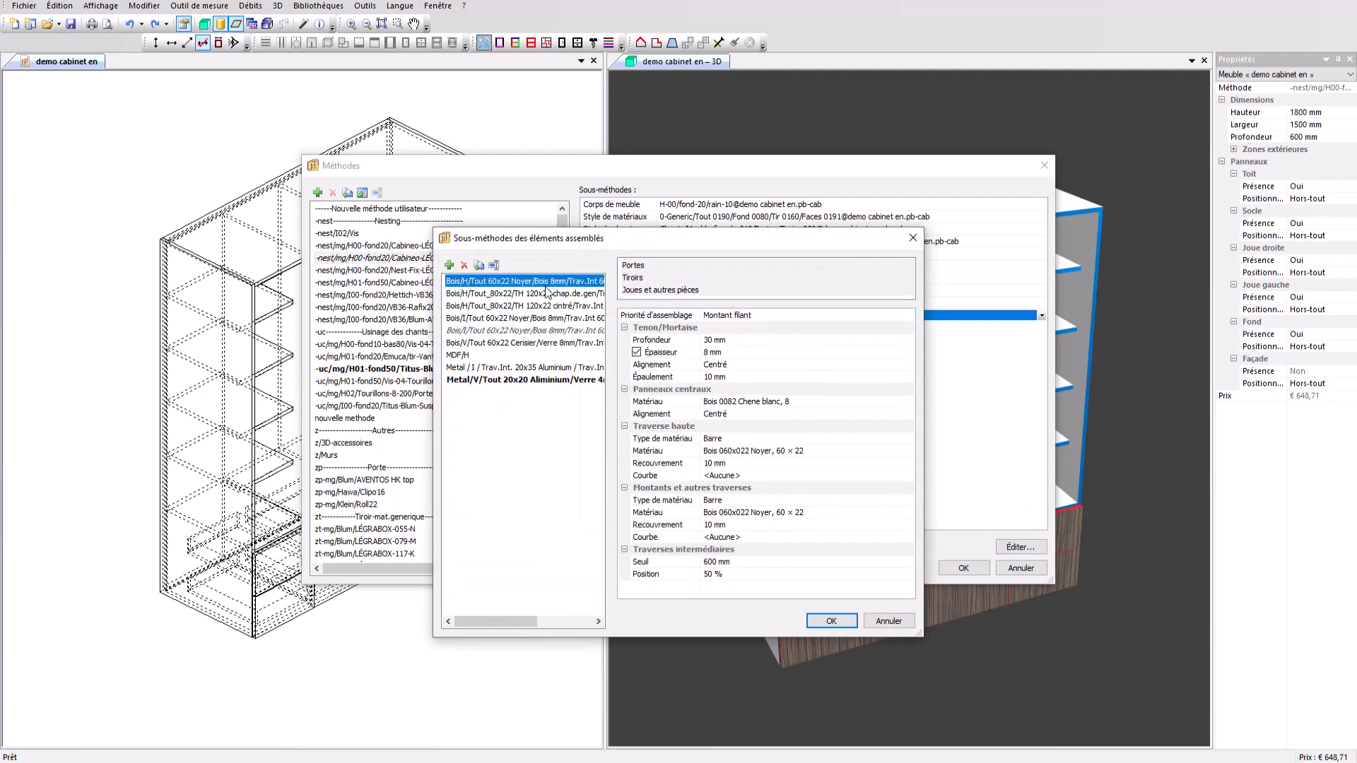
click(550, 293)
click(548, 318)
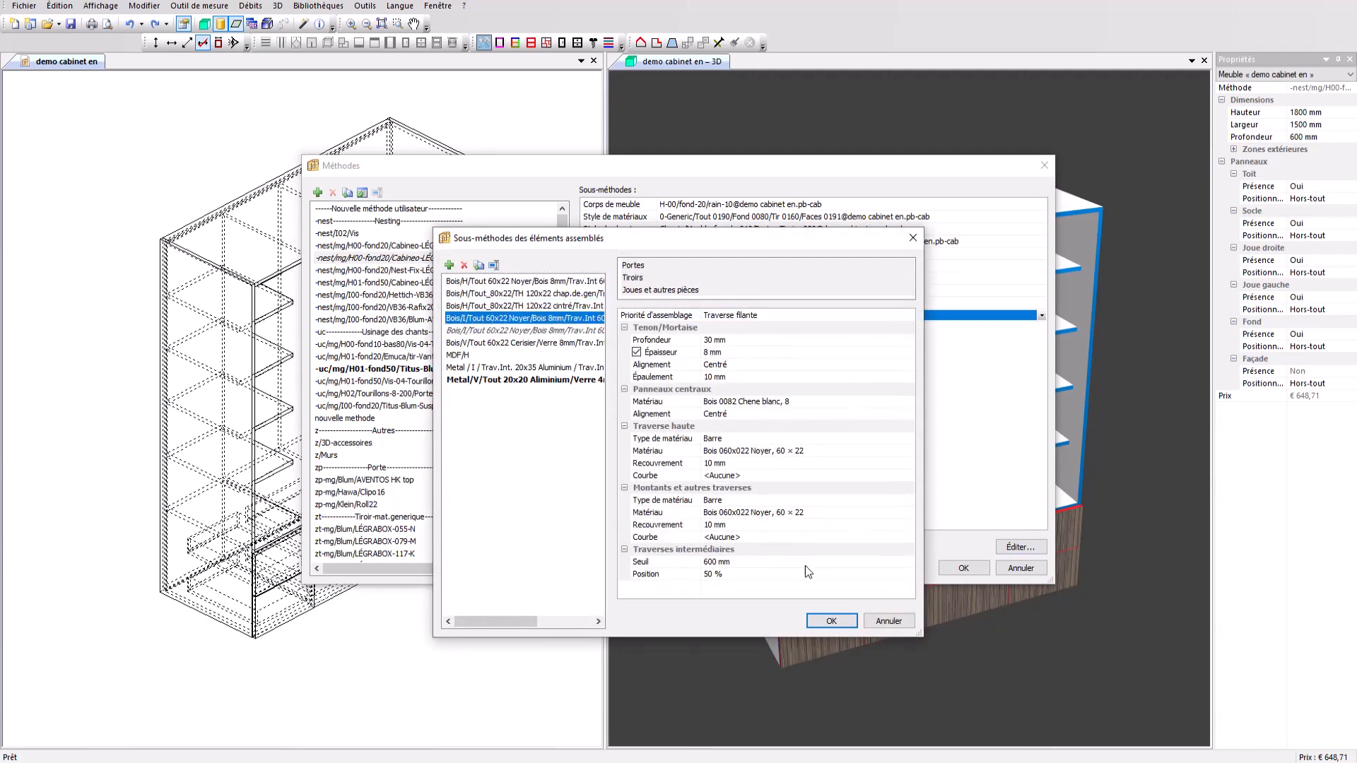
click(871, 616)
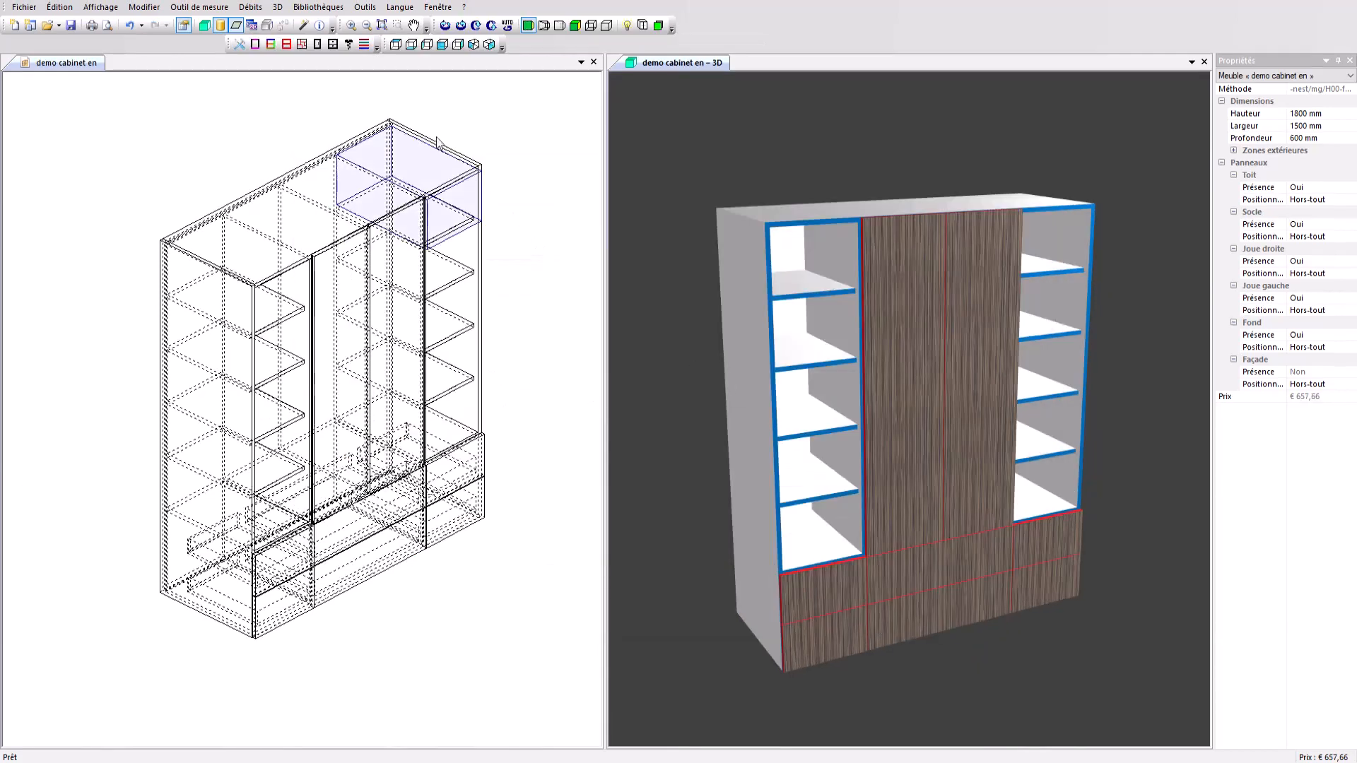
click(318, 9)
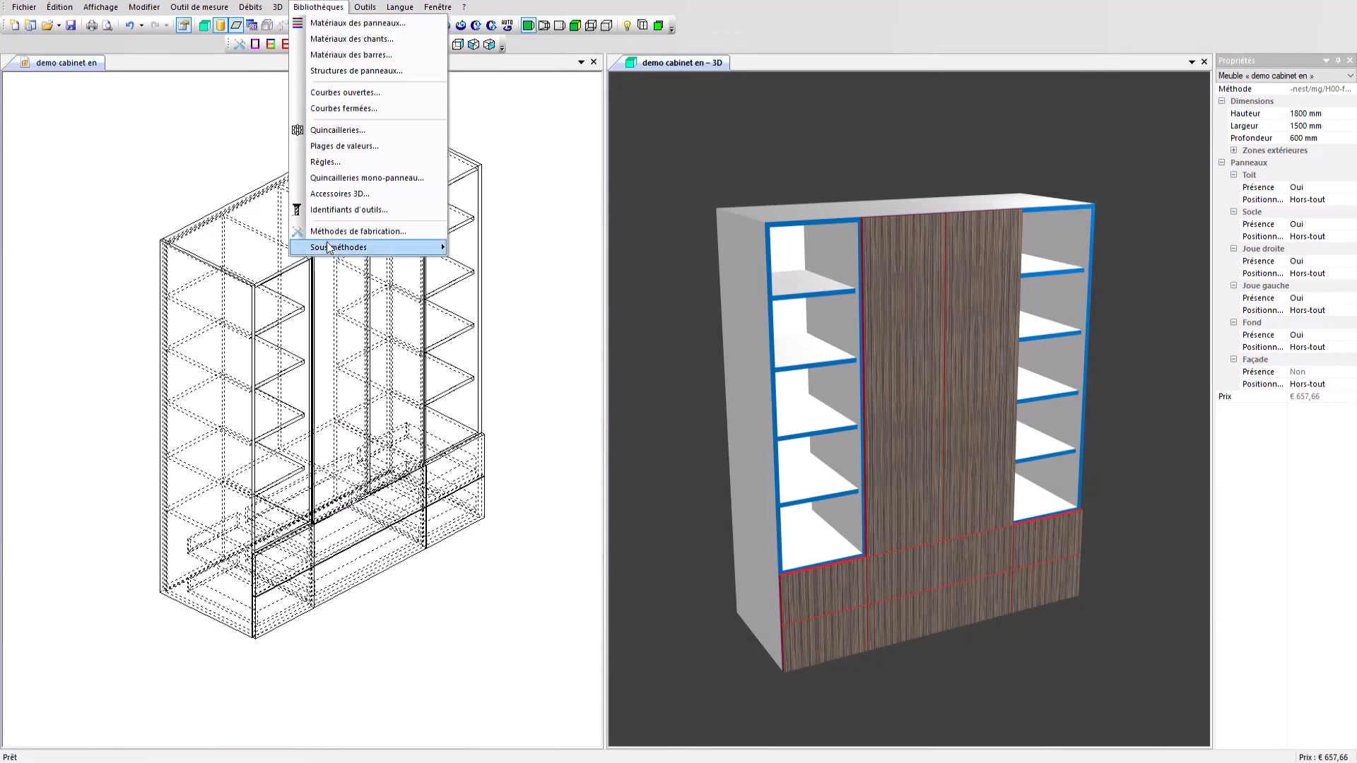
click(250, 155)
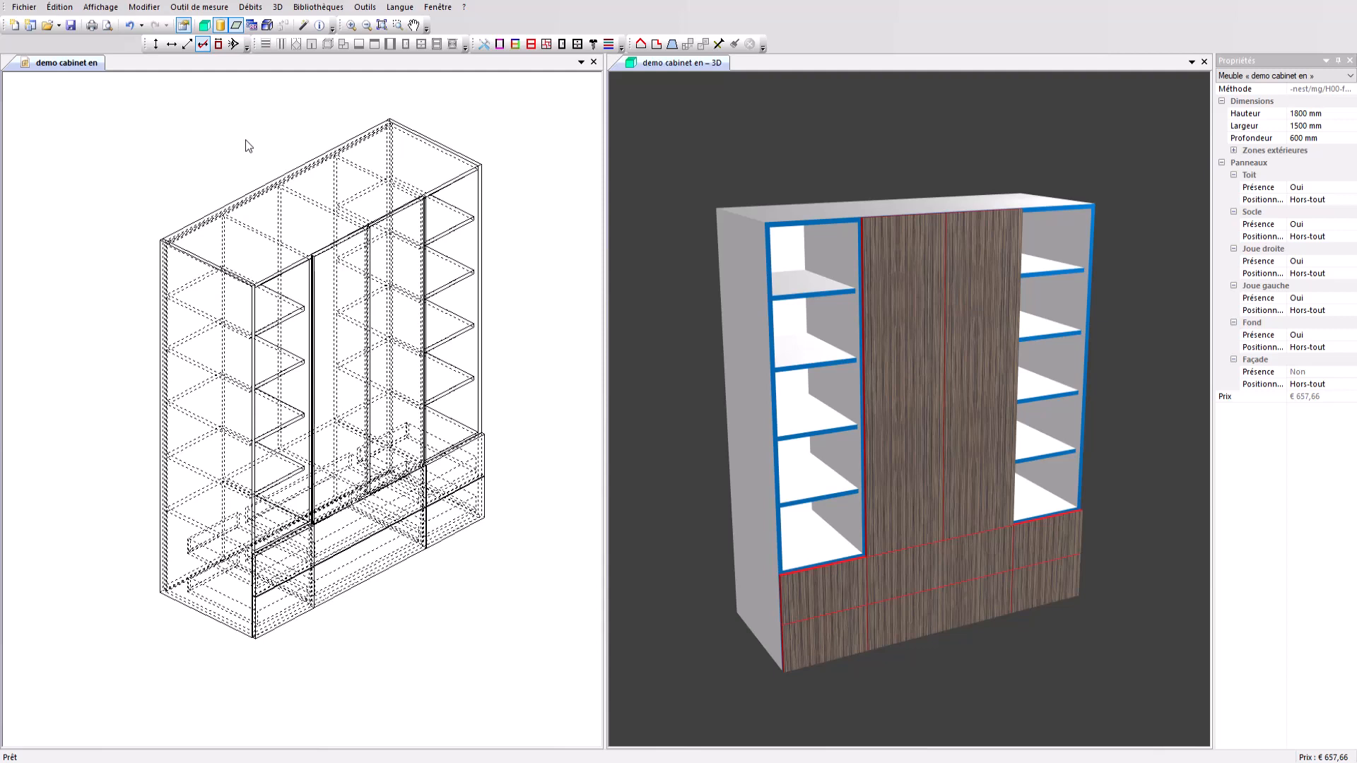
Set the façade setback of the uppermost mobile shelf in the cabinet's right-hand compartment to 100 mm.
click(454, 237)
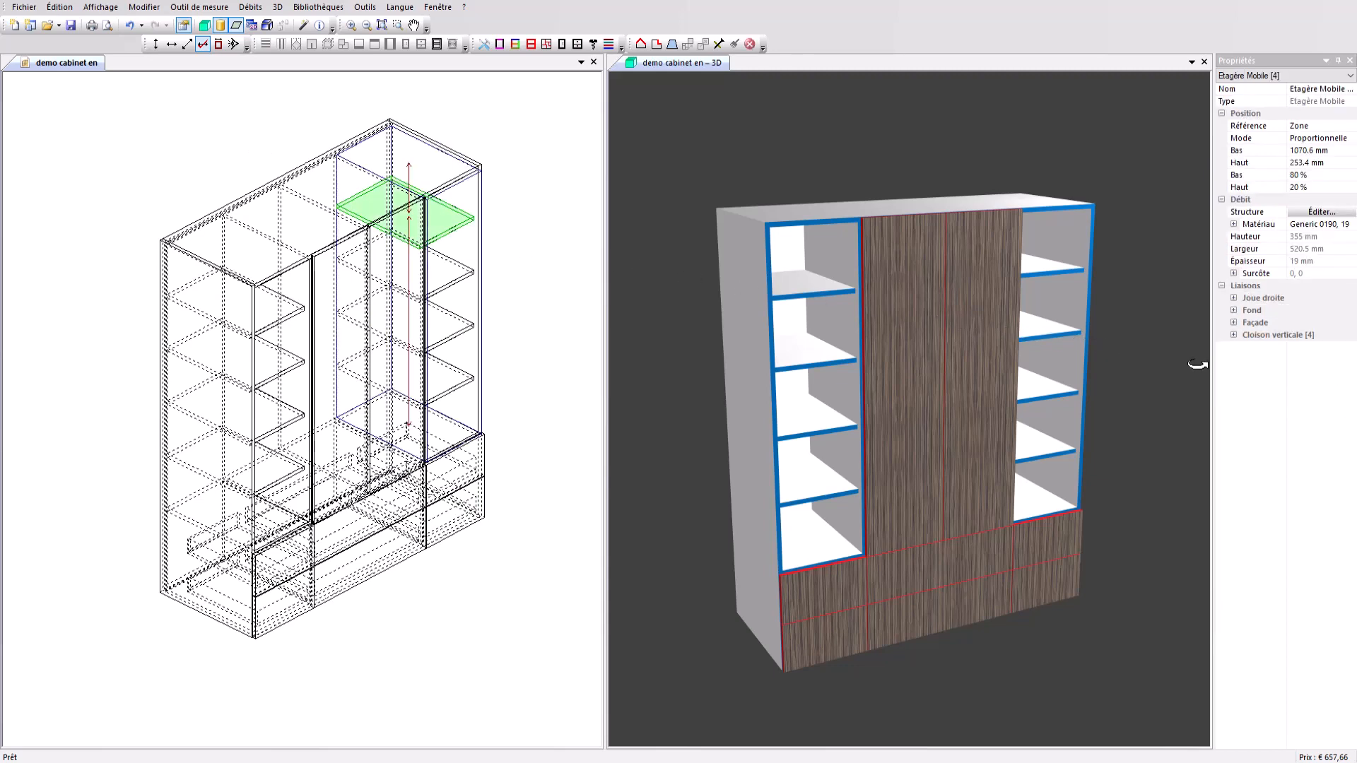
click(1234, 323)
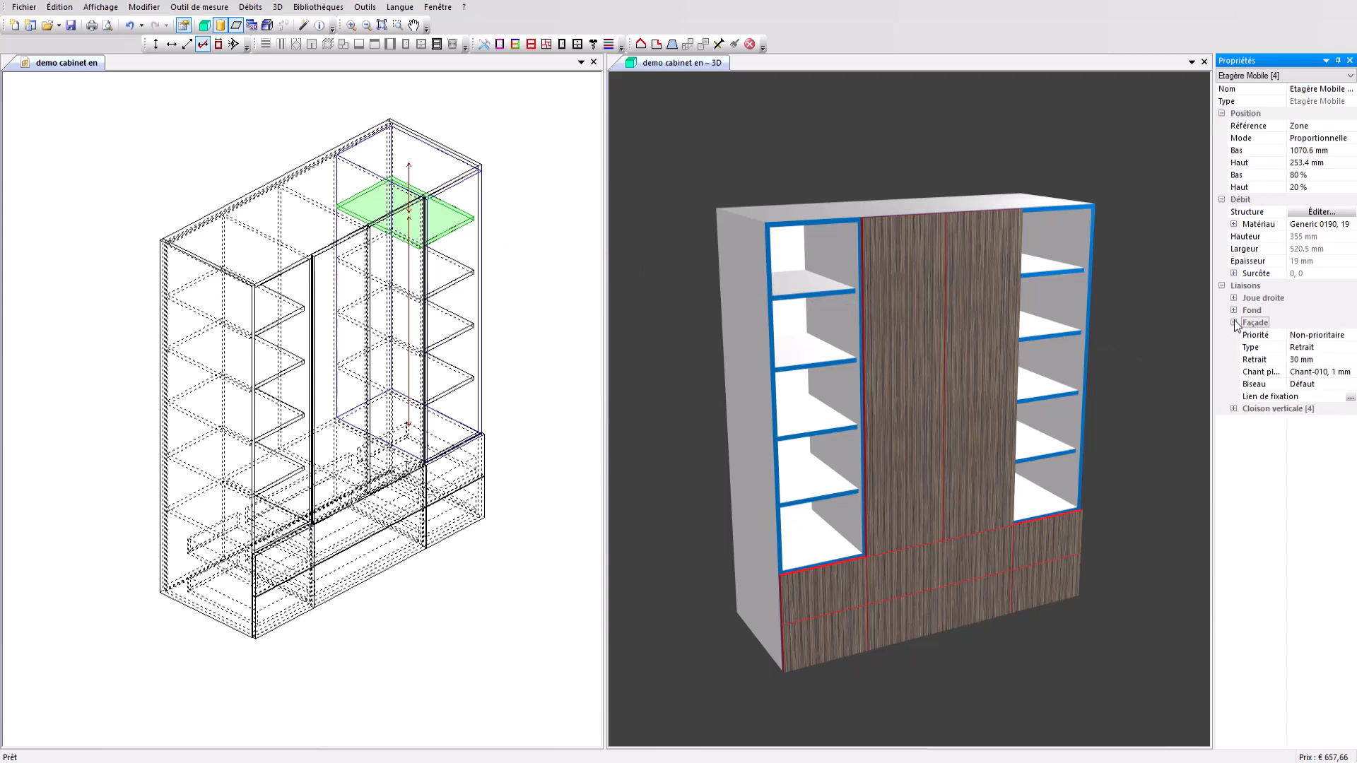
click(1300, 360)
text(100)
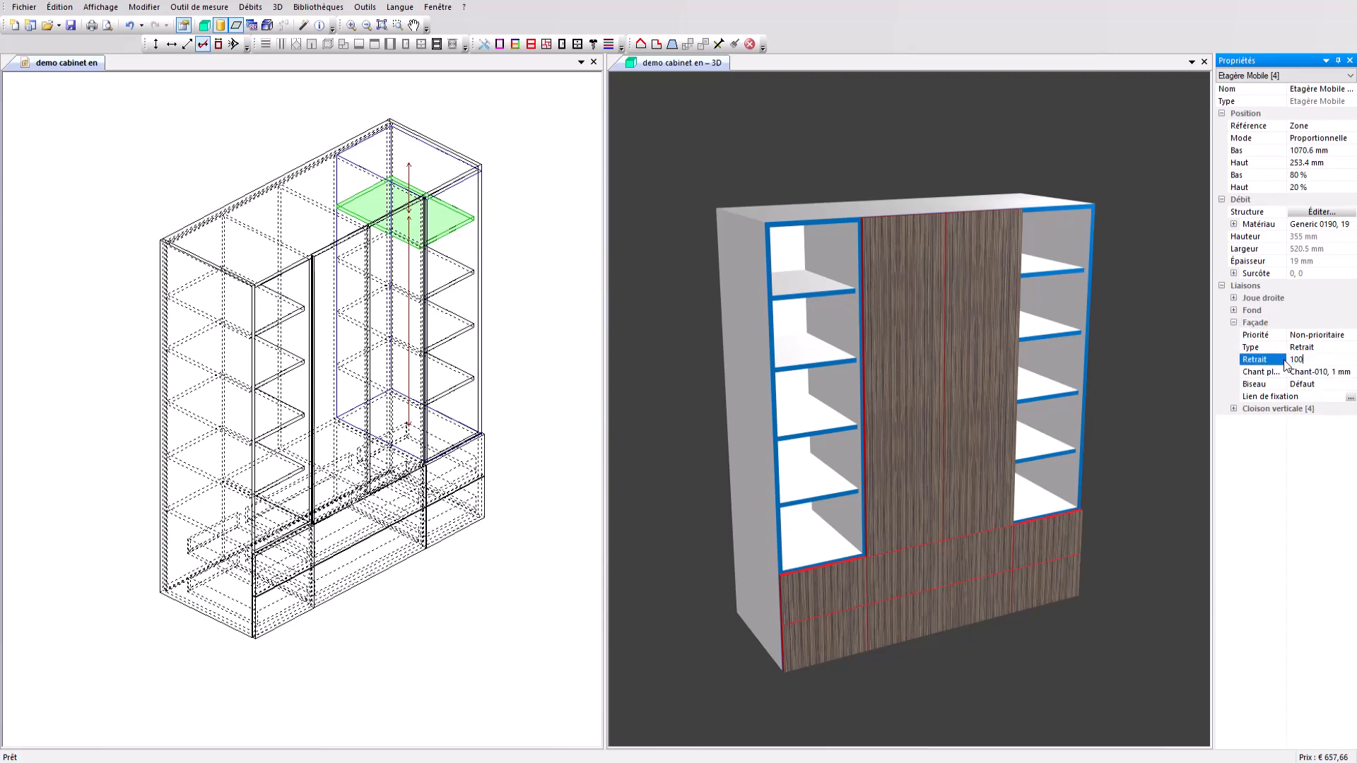
key(Return)
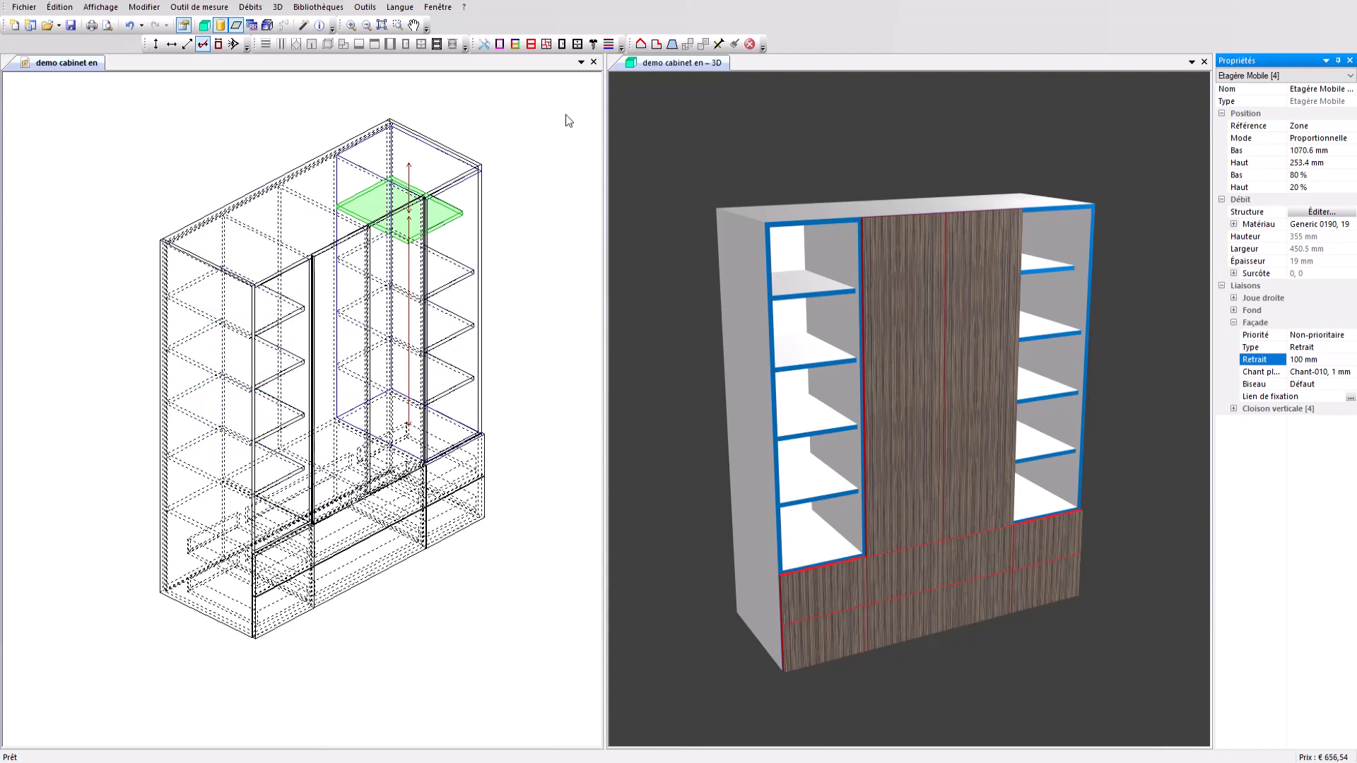
Set the Etagère Mobile–Façade setback to 100 mm in the separators sub-method, and apply the method to the whole cabinet.
click(544, 45)
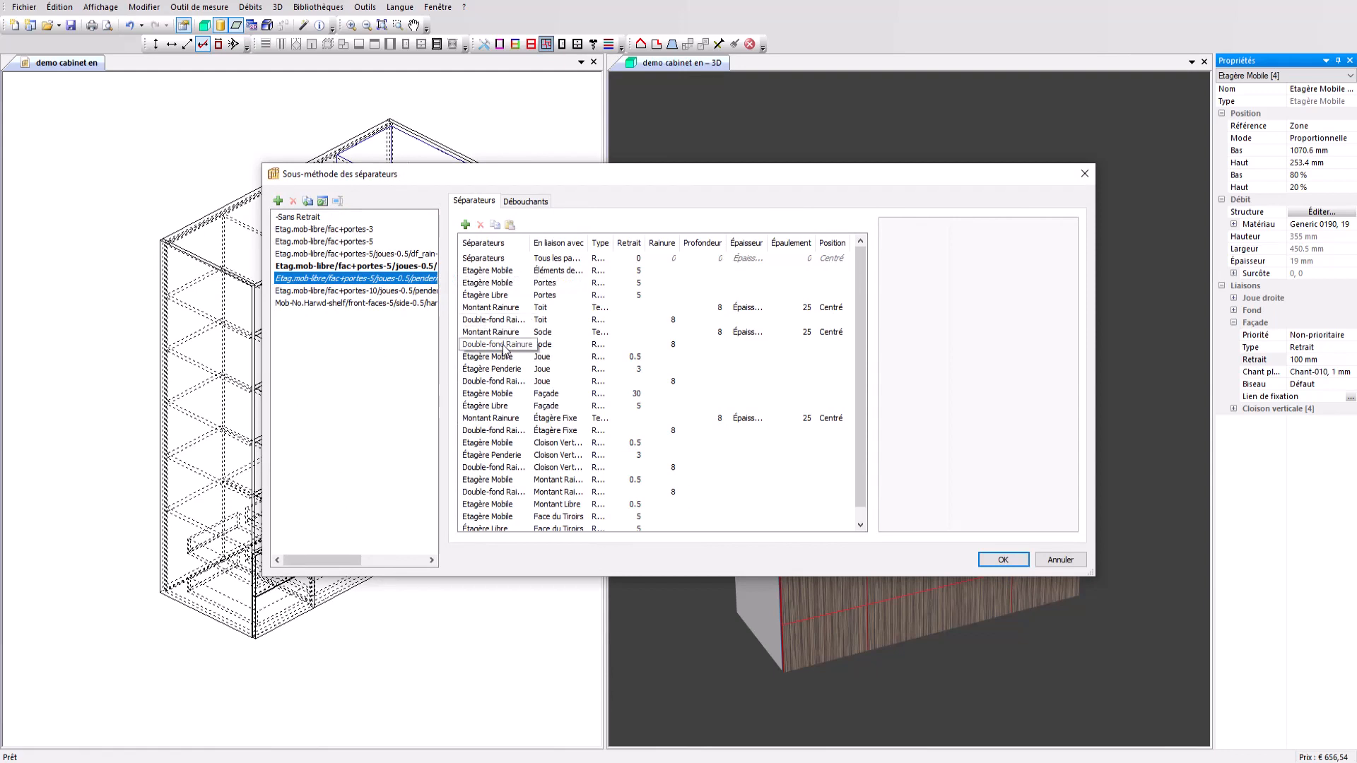
click(502, 394)
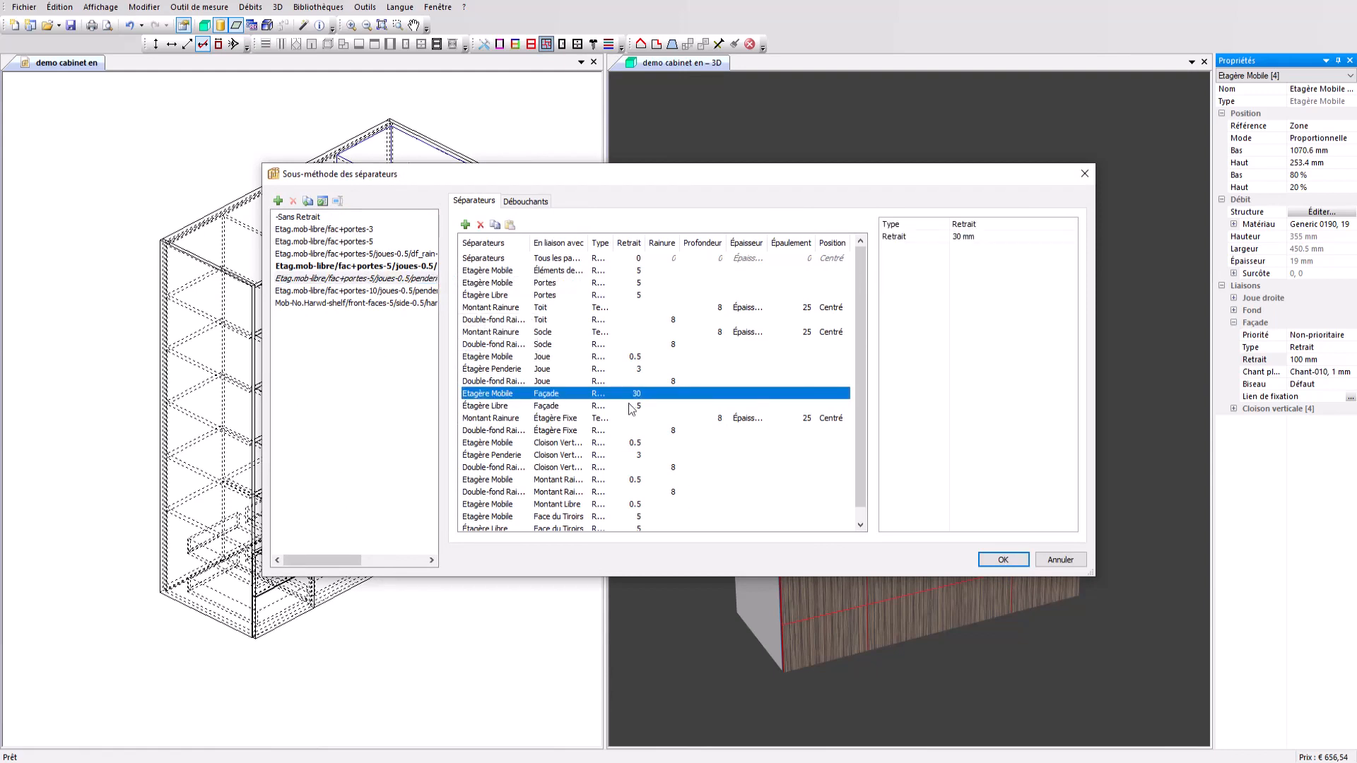
click(944, 237)
click(944, 237)
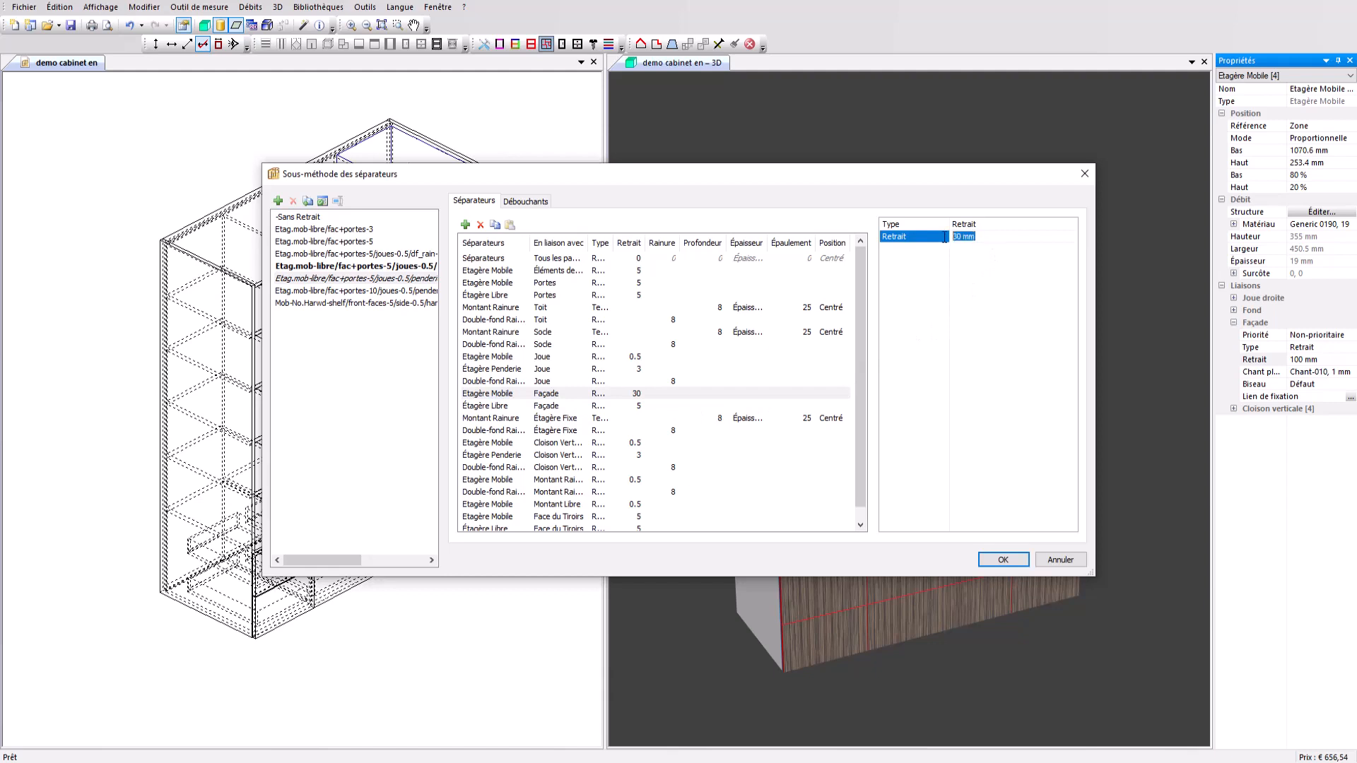
text(100)
click(1002, 559)
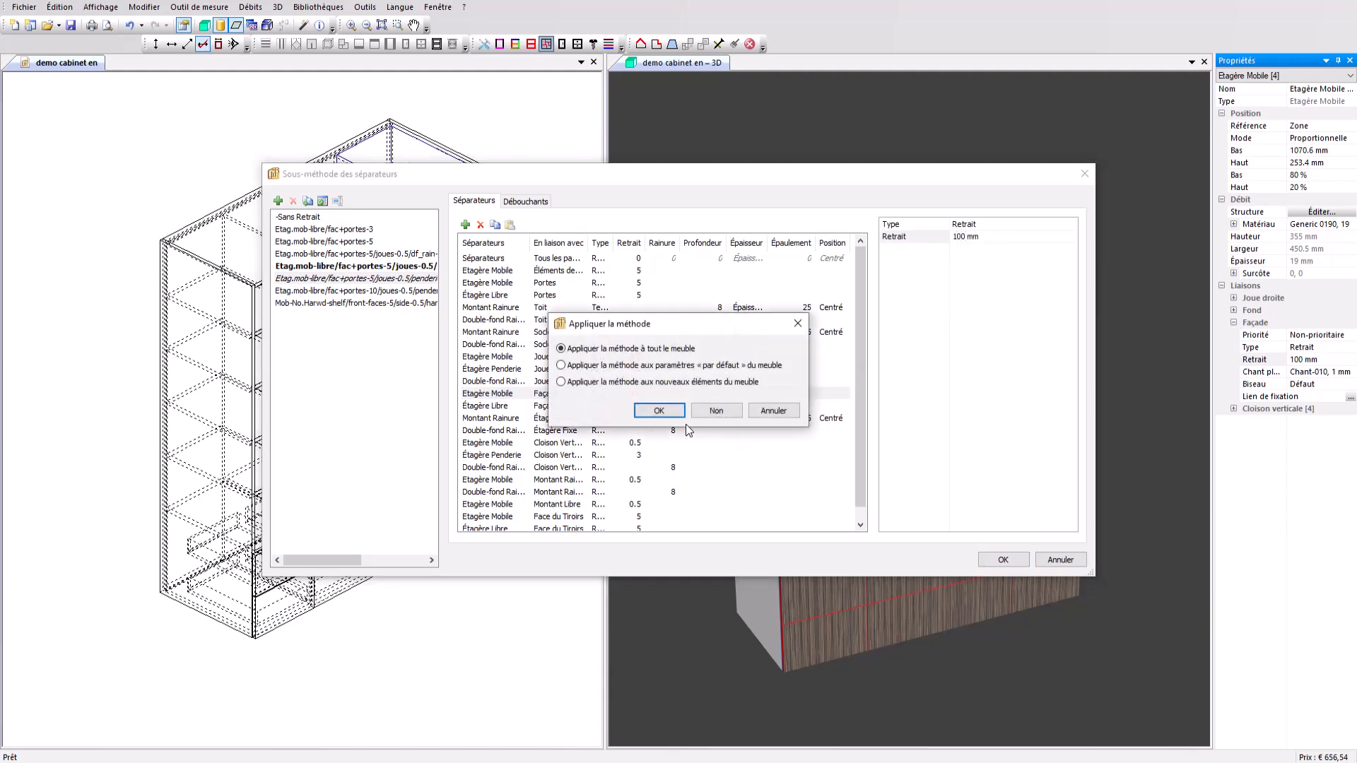
click(670, 411)
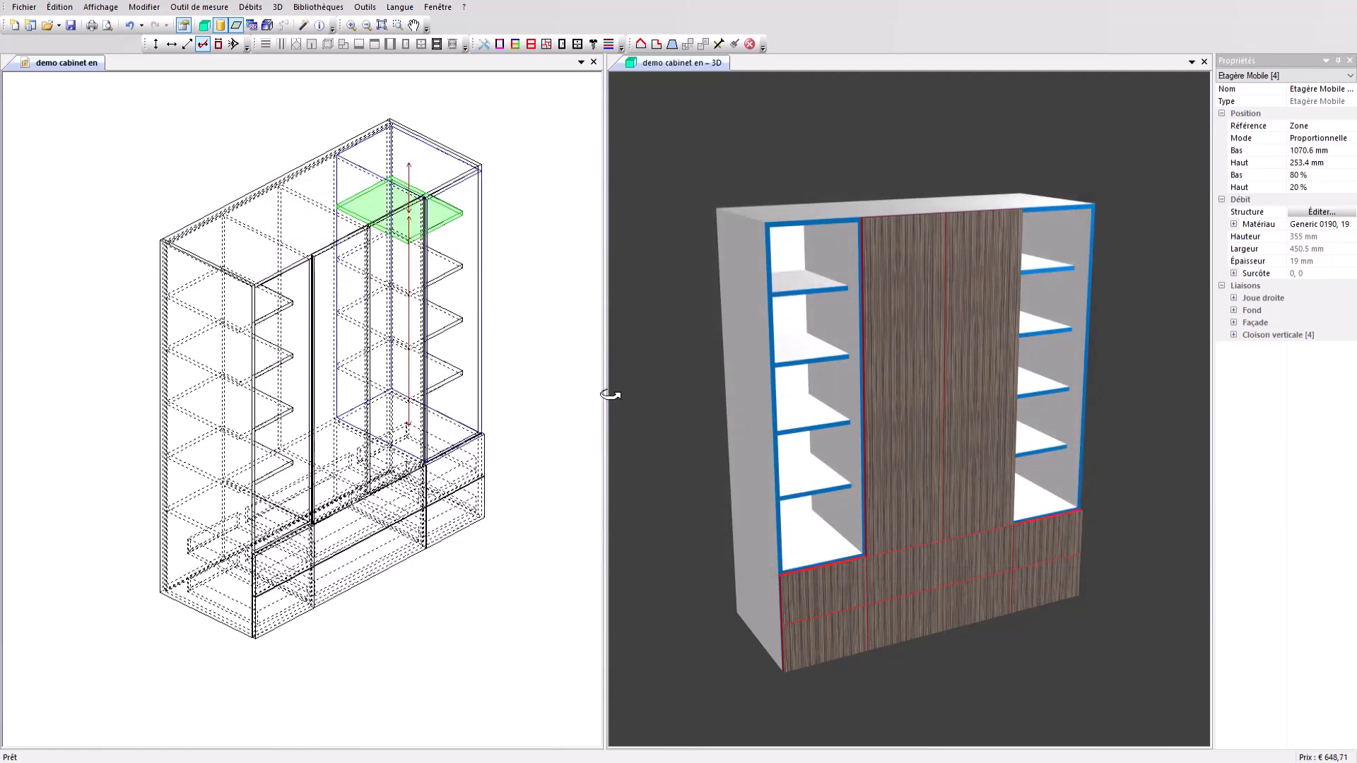
Deselect the shelf and switch the cabinet's 3D view to a transparent wireframe display.
click(563, 359)
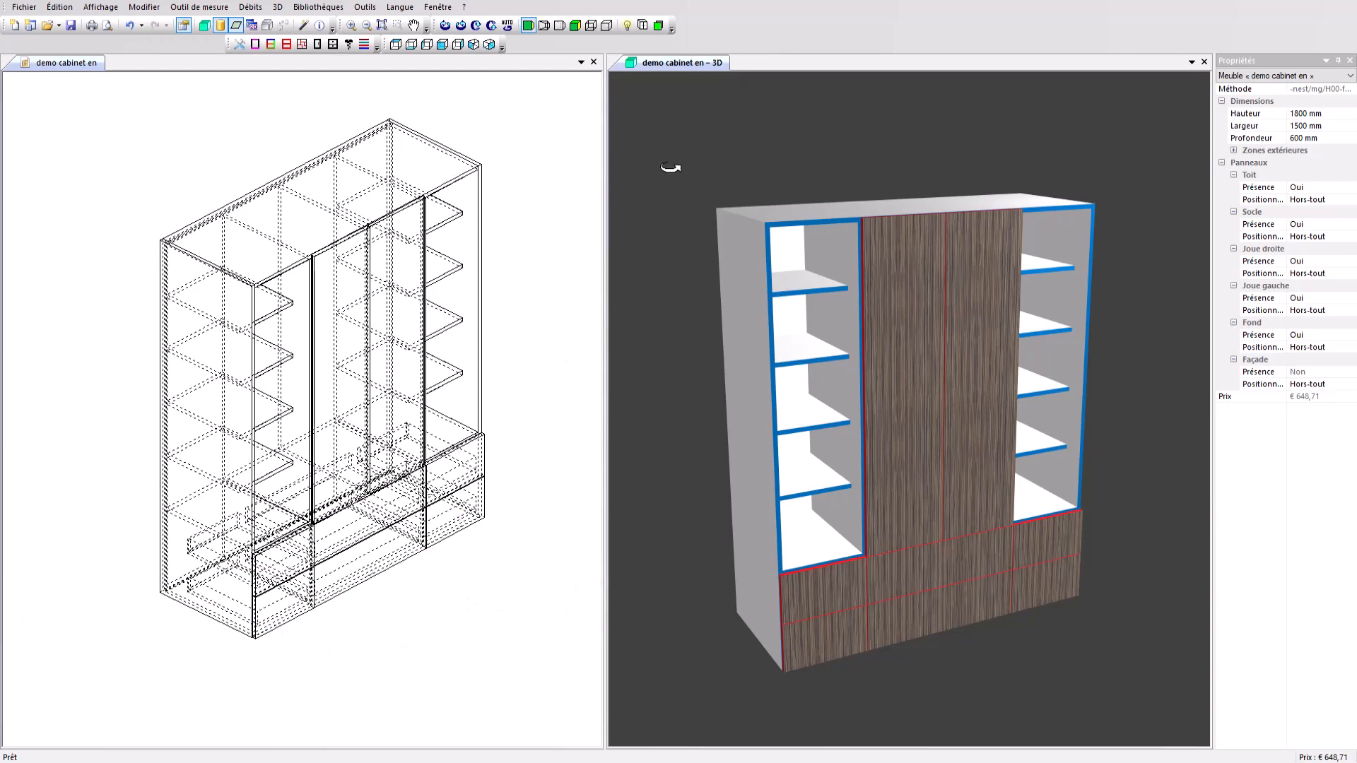
click(559, 25)
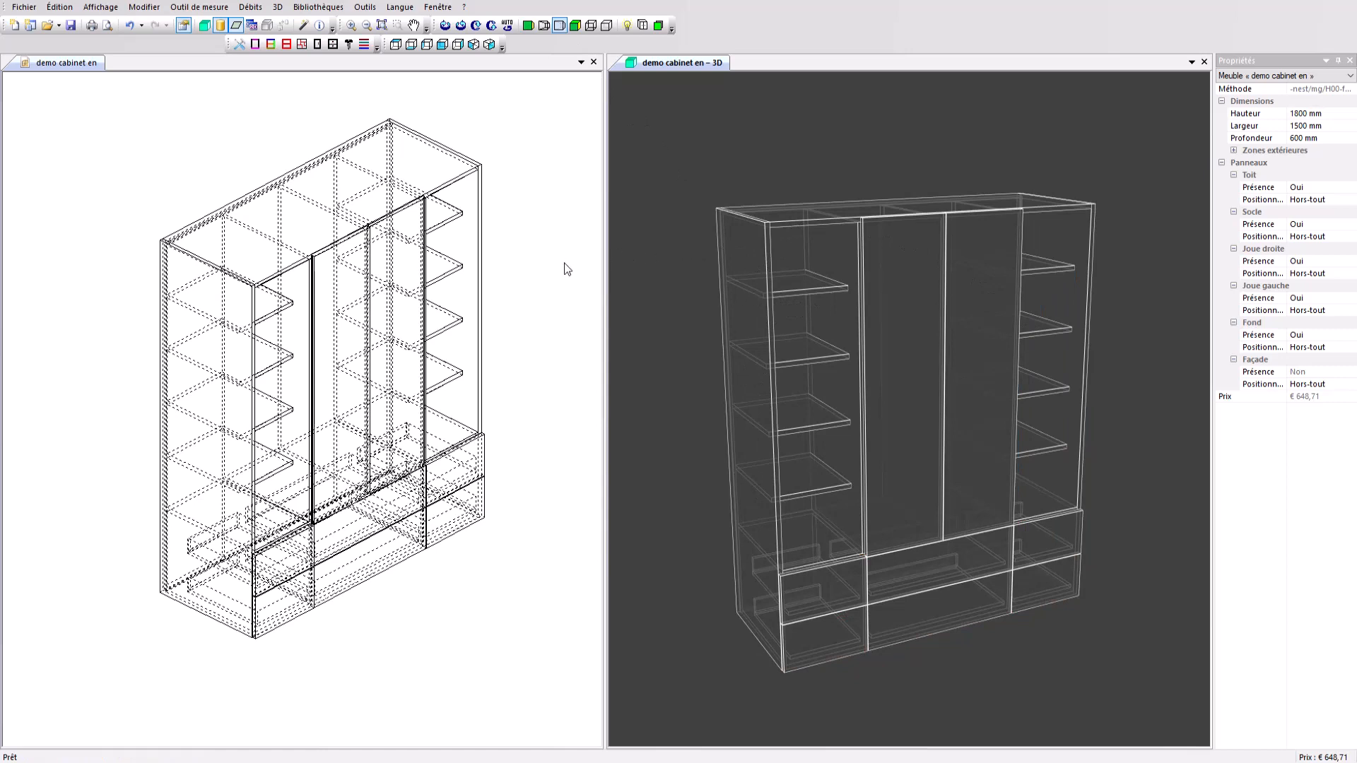
click(565, 281)
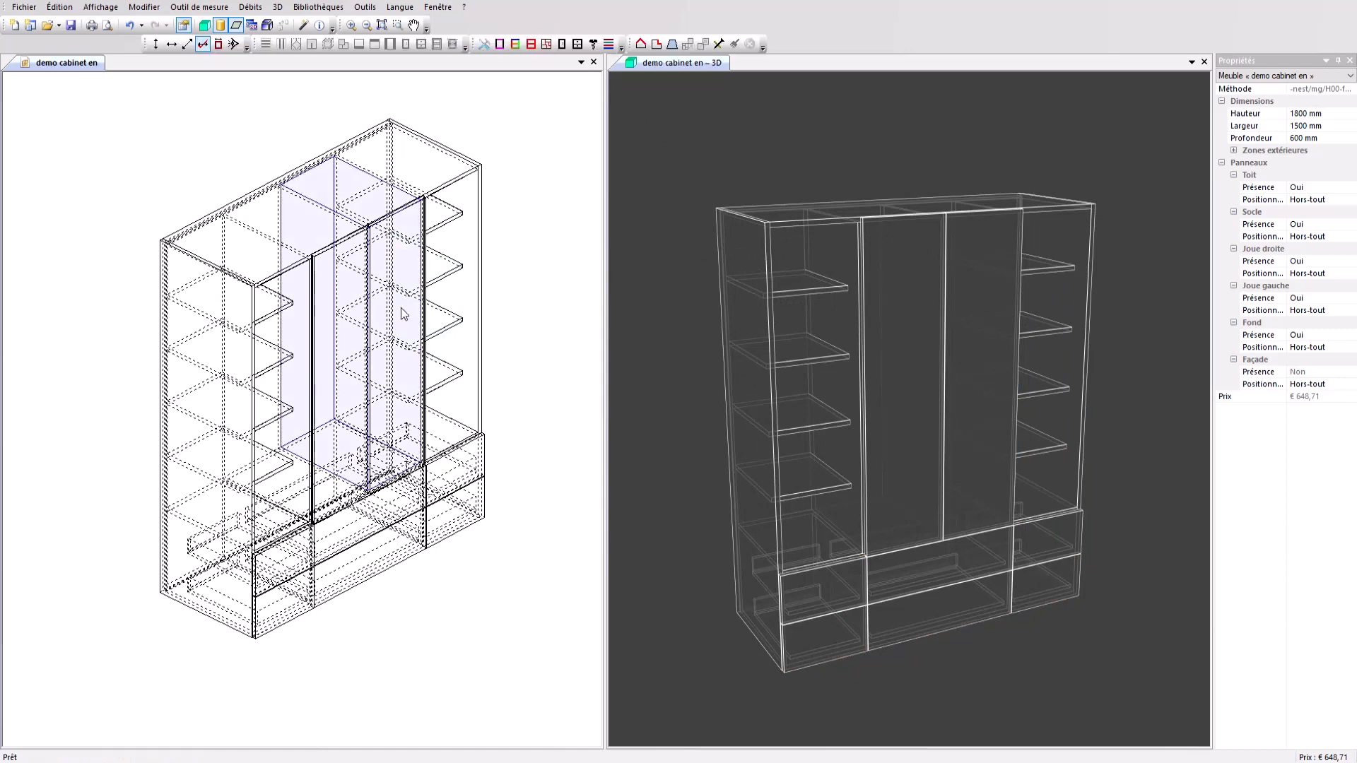
Open the list of fixing links for the junction between the left side panel (Joue gauche) and the top (Toit).
click(259, 306)
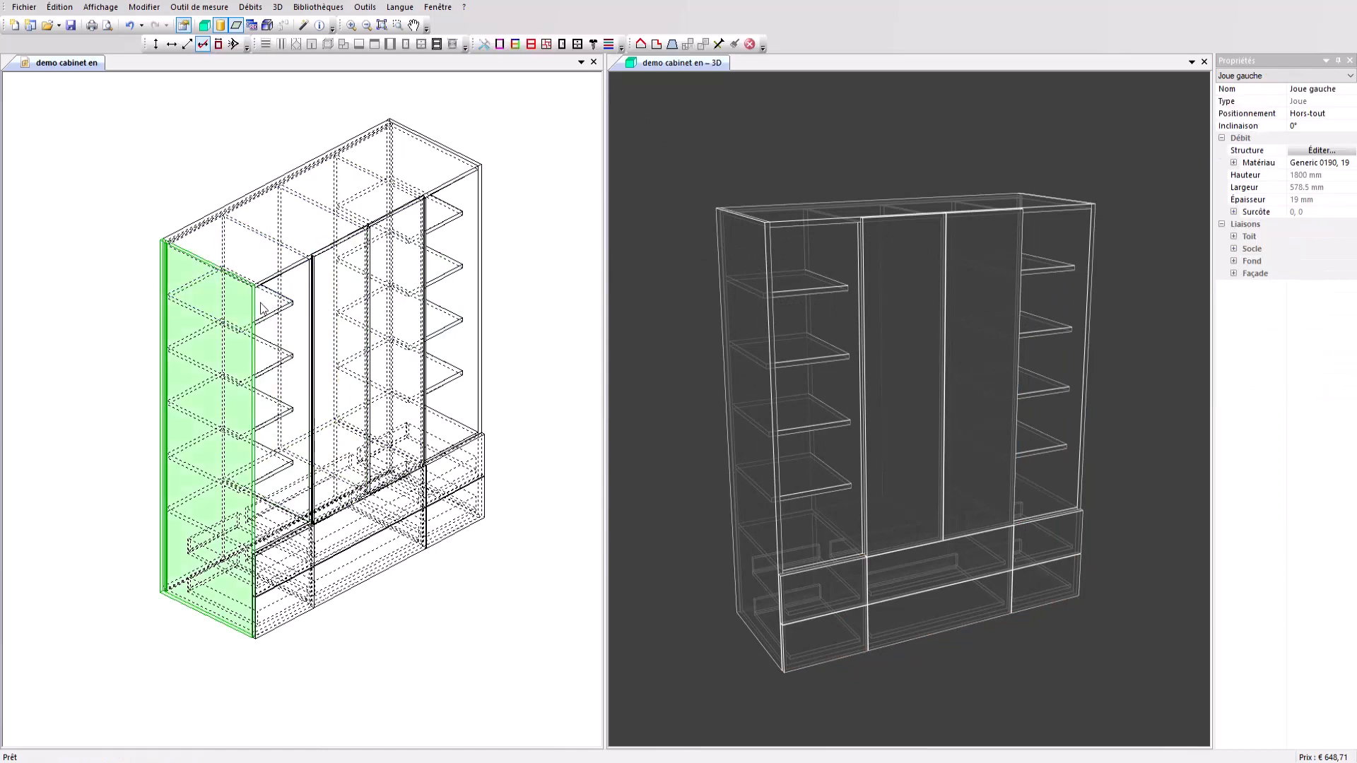
click(1235, 236)
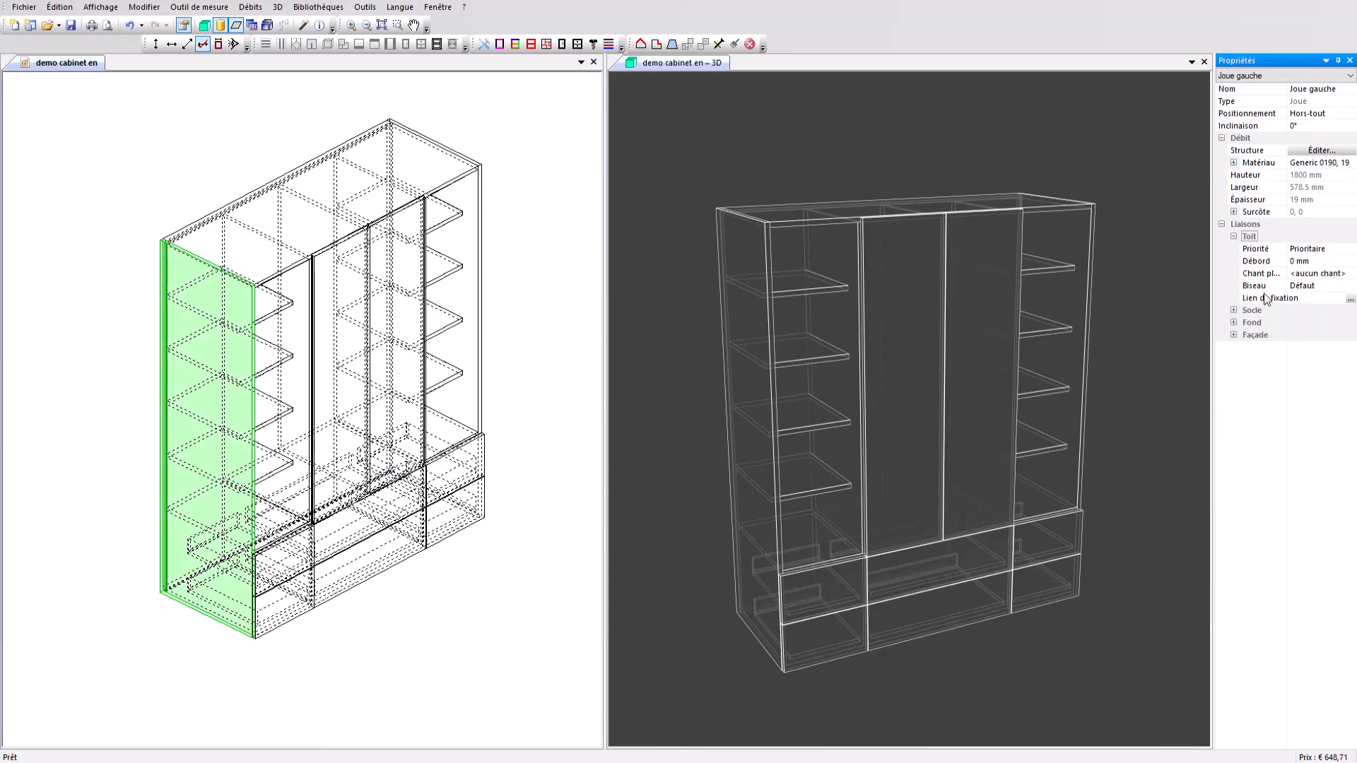
click(1350, 302)
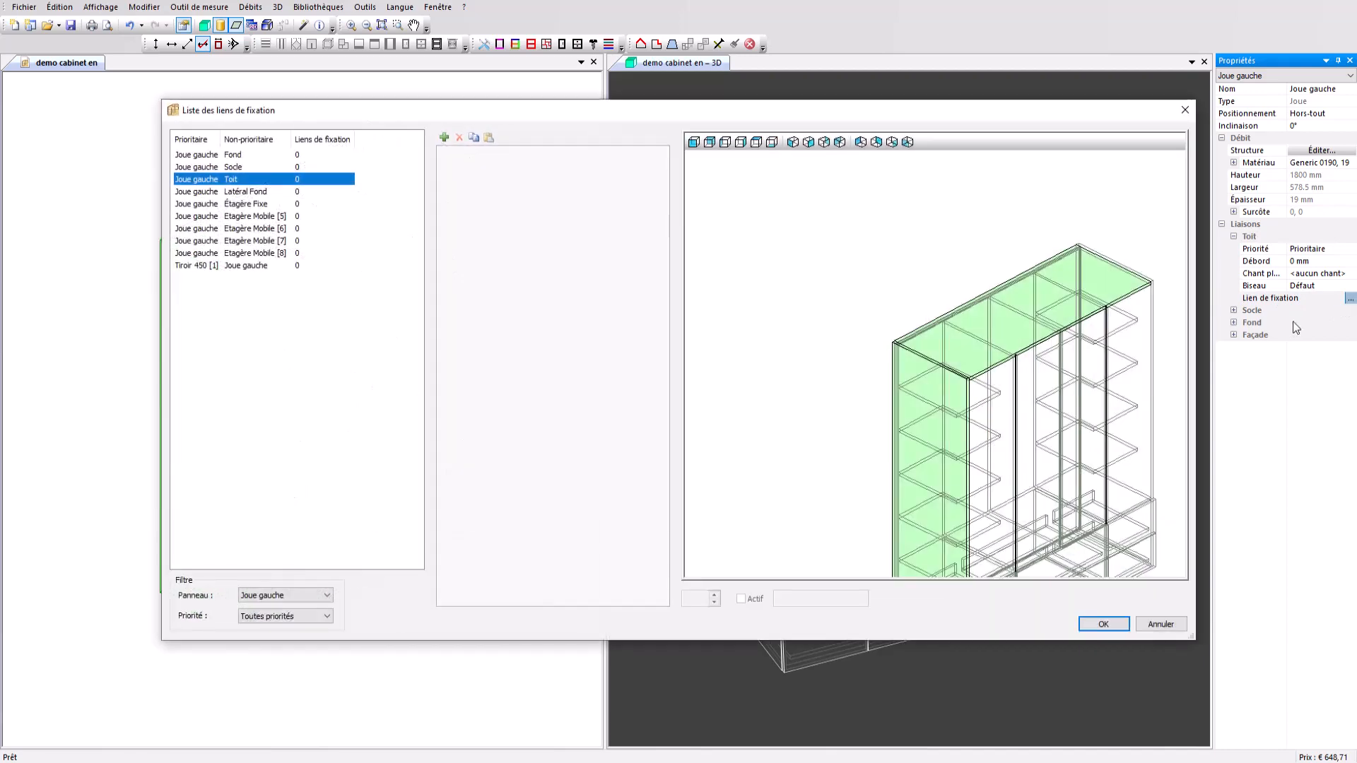
drag(1007, 374, 965, 334)
scroll(965, 334, down, 4)
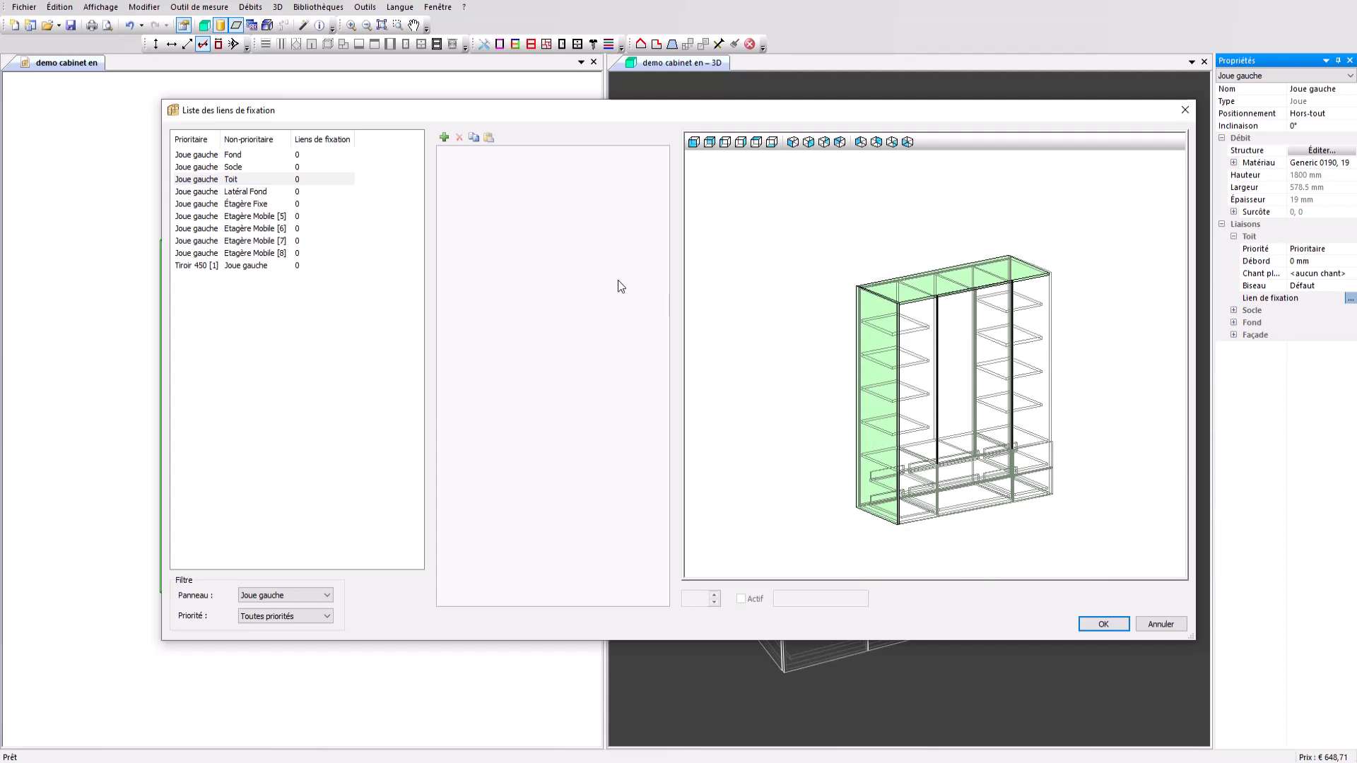
Preview the left side panel's junctions with Etagère Mobile [5] and [8], and return to its junction with the Toit.
click(262, 217)
click(254, 253)
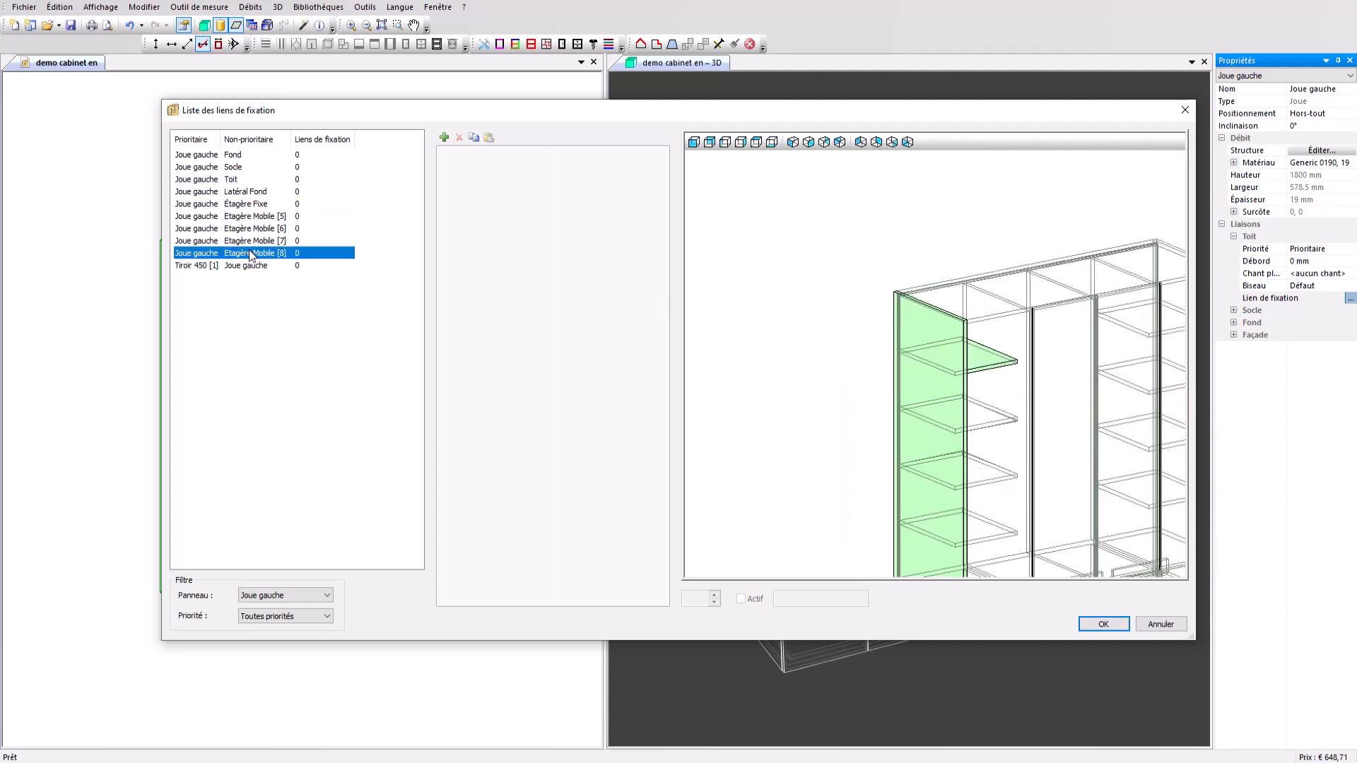
click(231, 180)
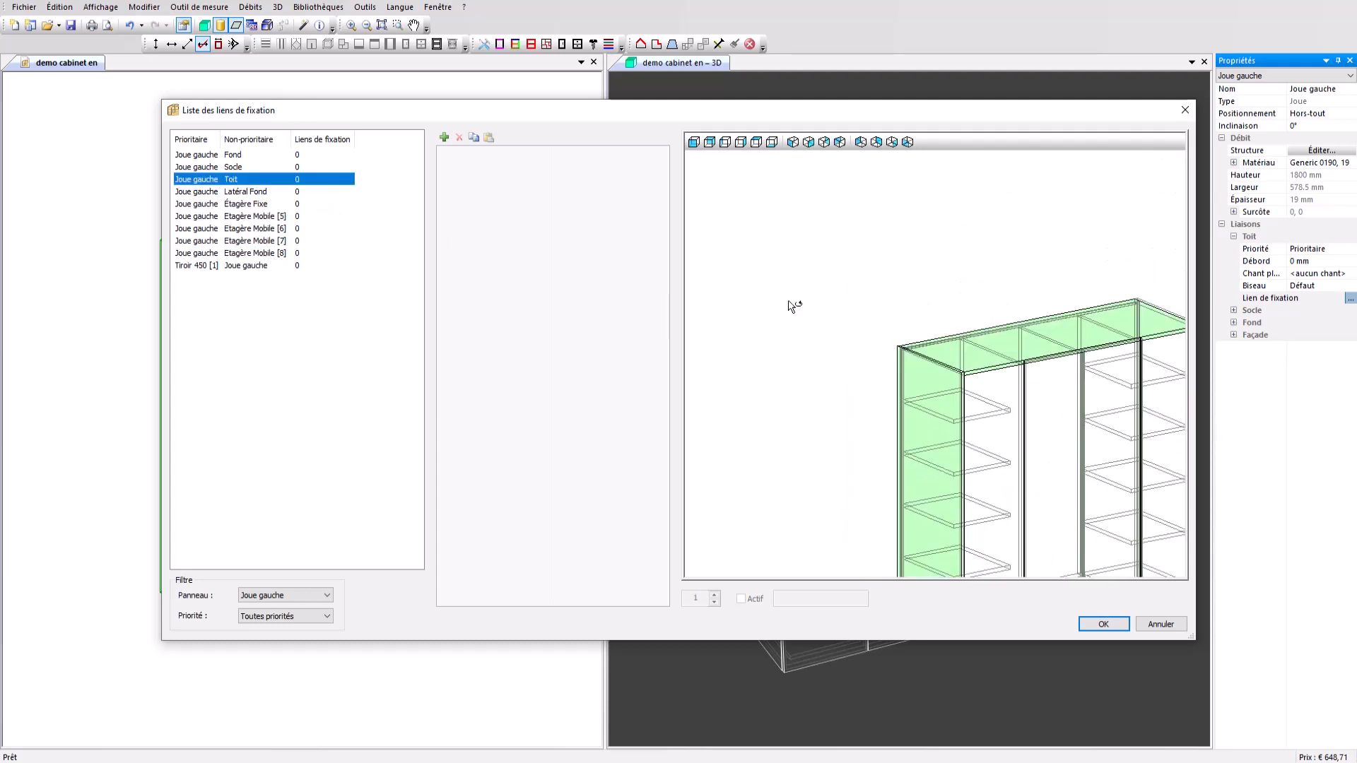
scroll(832, 236, down, 2)
scroll(1045, 456, up, 1)
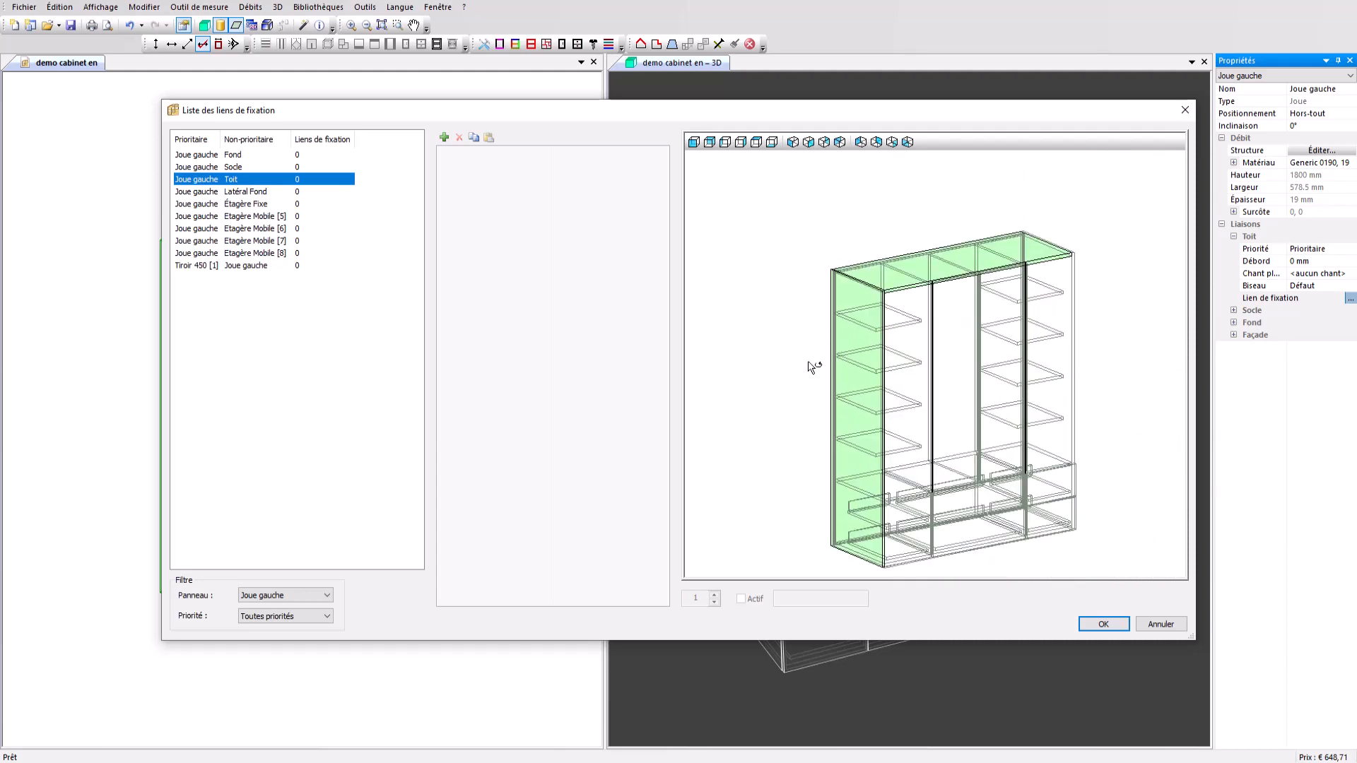
Add a fixing link to the Joue gauche–Toit junction using the Lamello/Cabineo/Percages-Affleurant/ext_ht hardware.
click(444, 138)
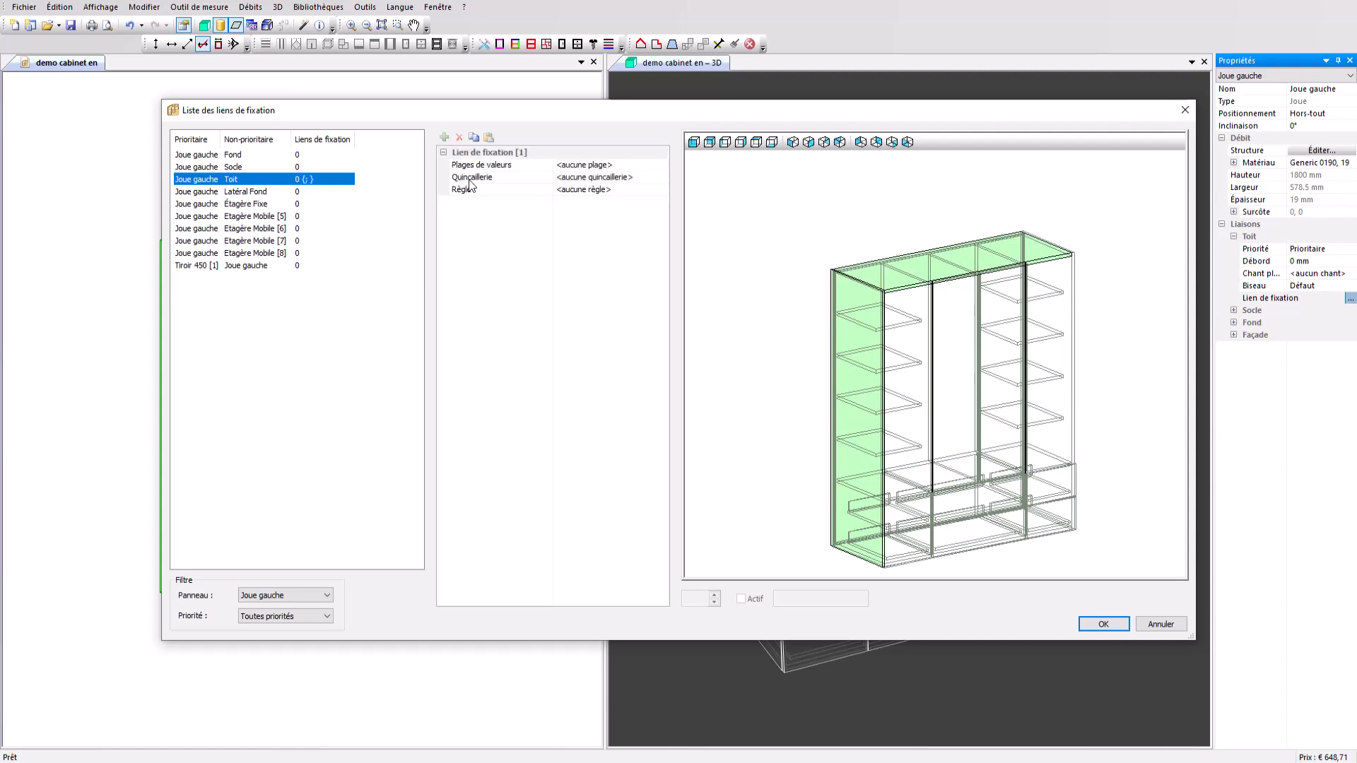
click(567, 178)
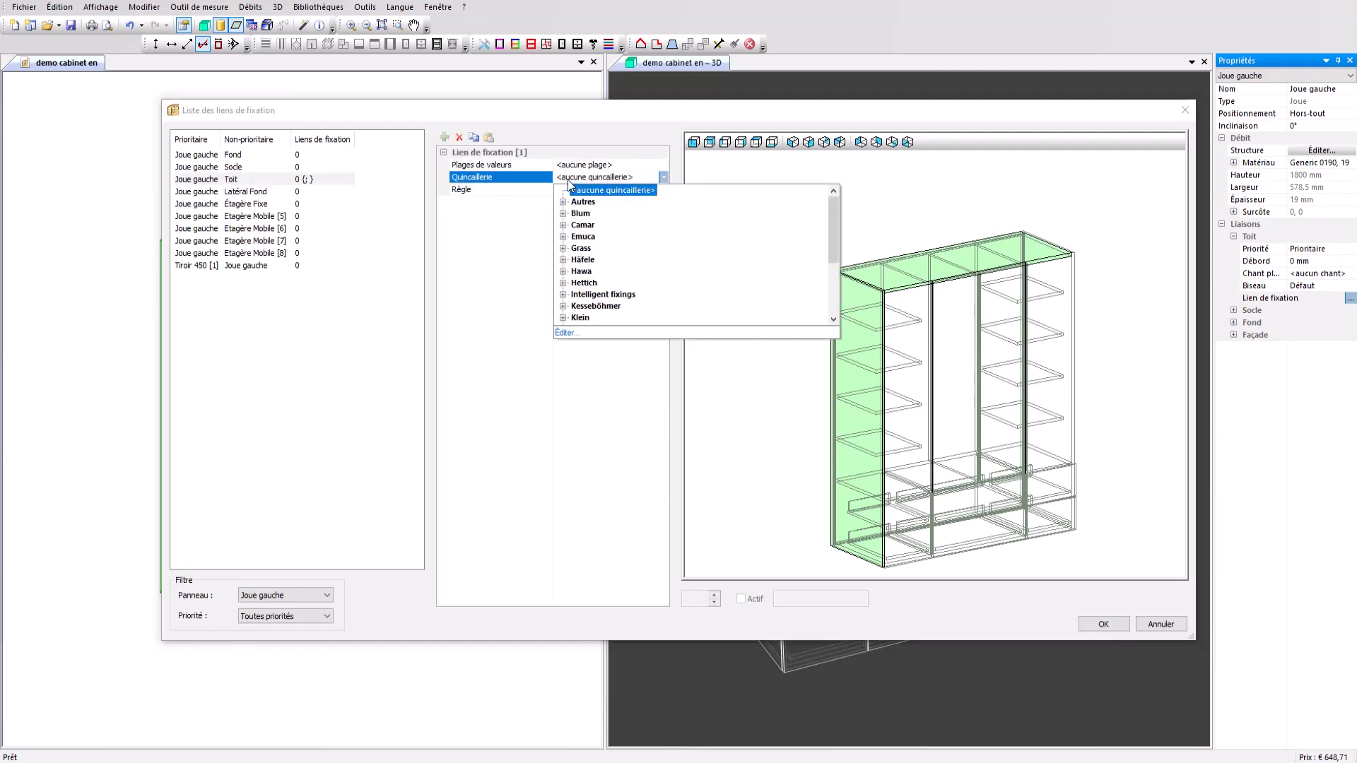
click(563, 260)
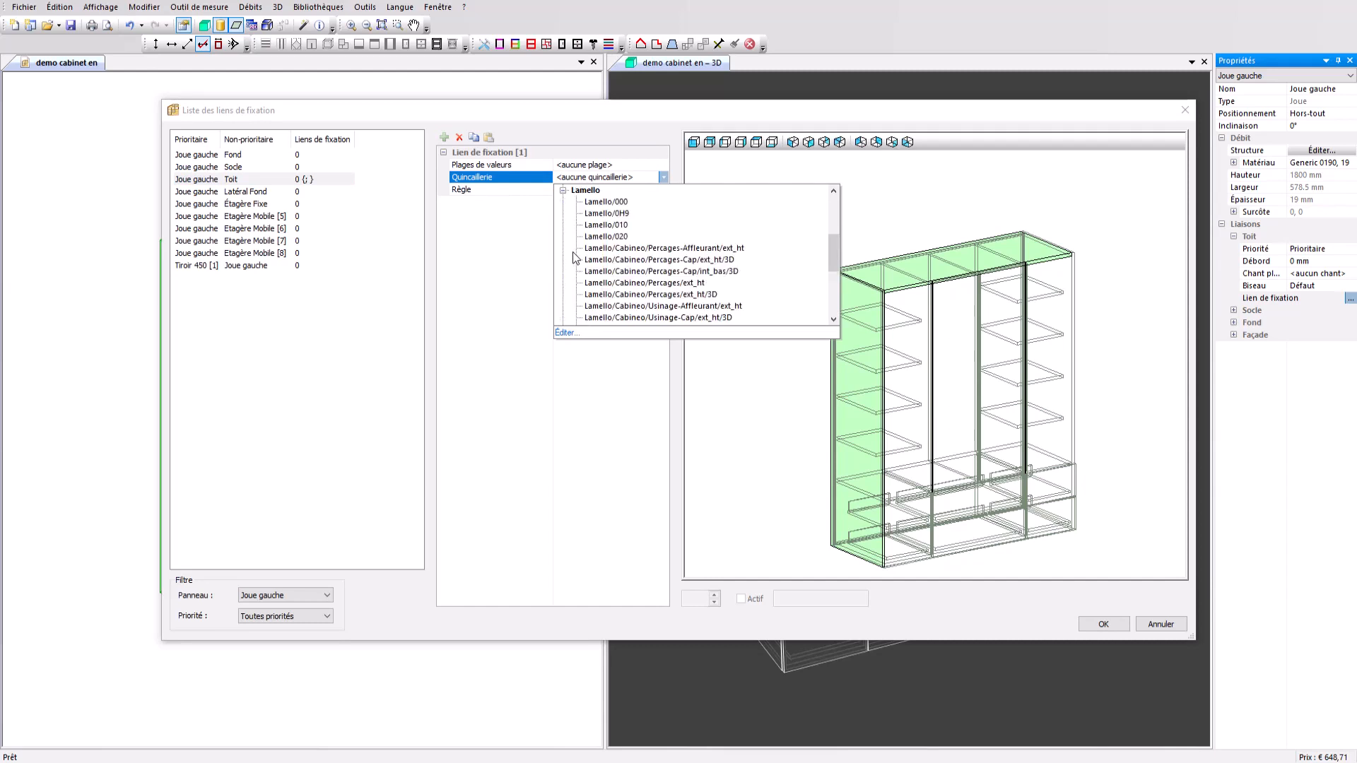
click(702, 248)
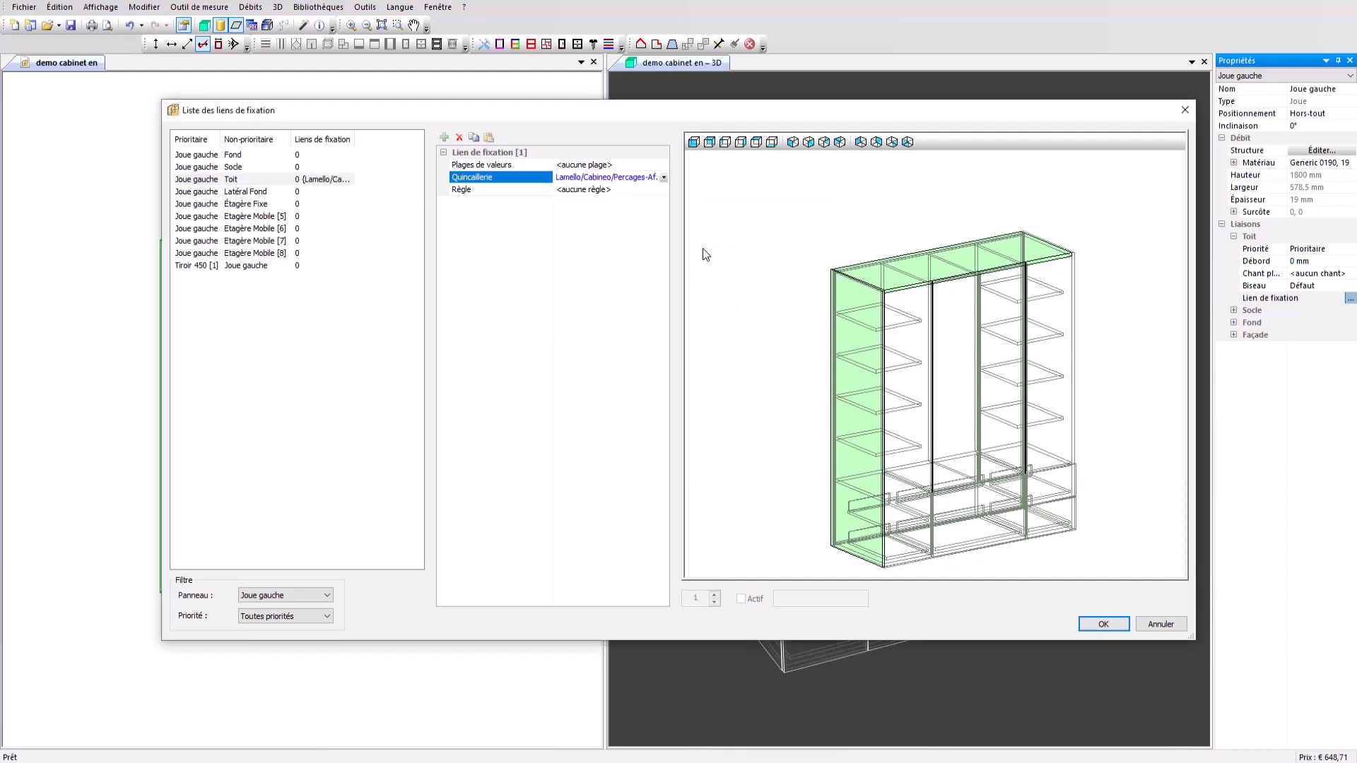
Assign the maximum-distance rule 0050-0050/0400-z to the fixing link between the left side panel and the top.
click(574, 190)
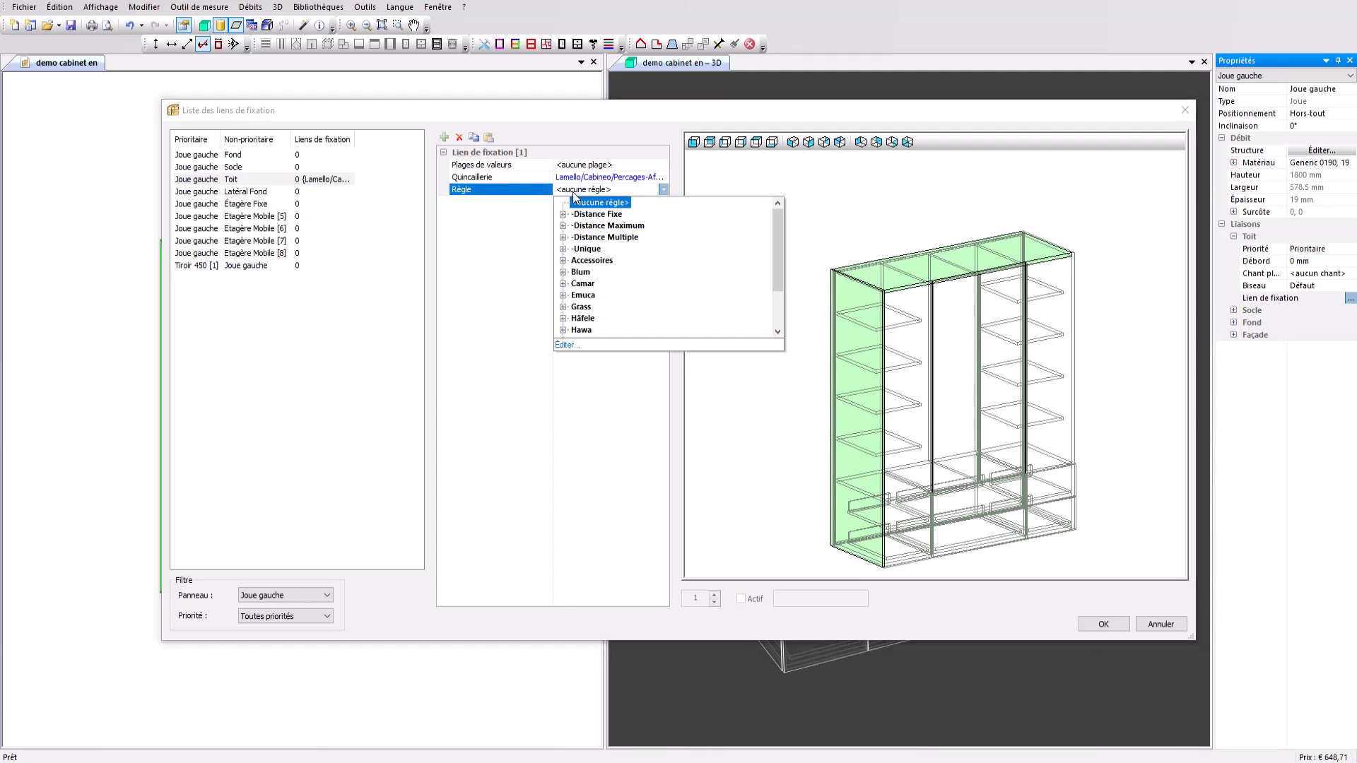
click(563, 227)
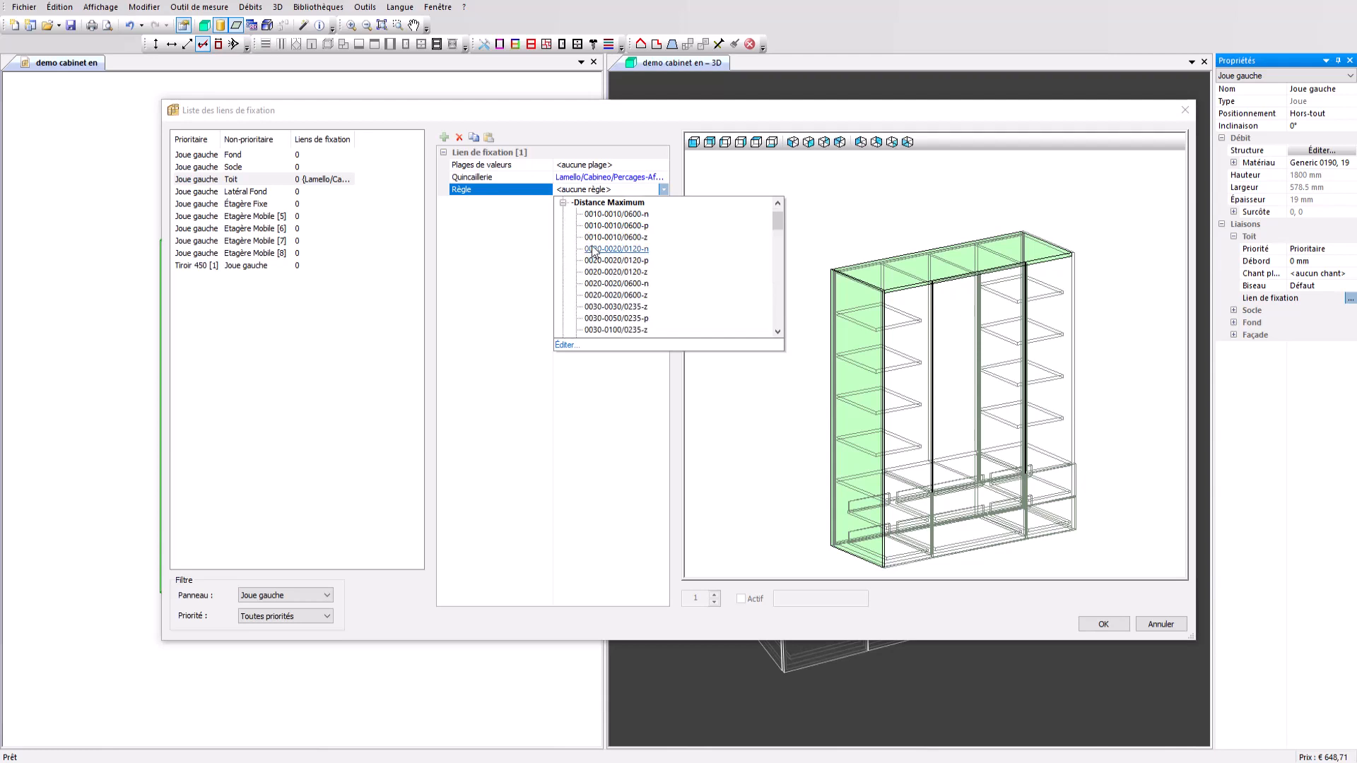
scroll(615, 253, down, 3)
scroll(615, 253, down, 1)
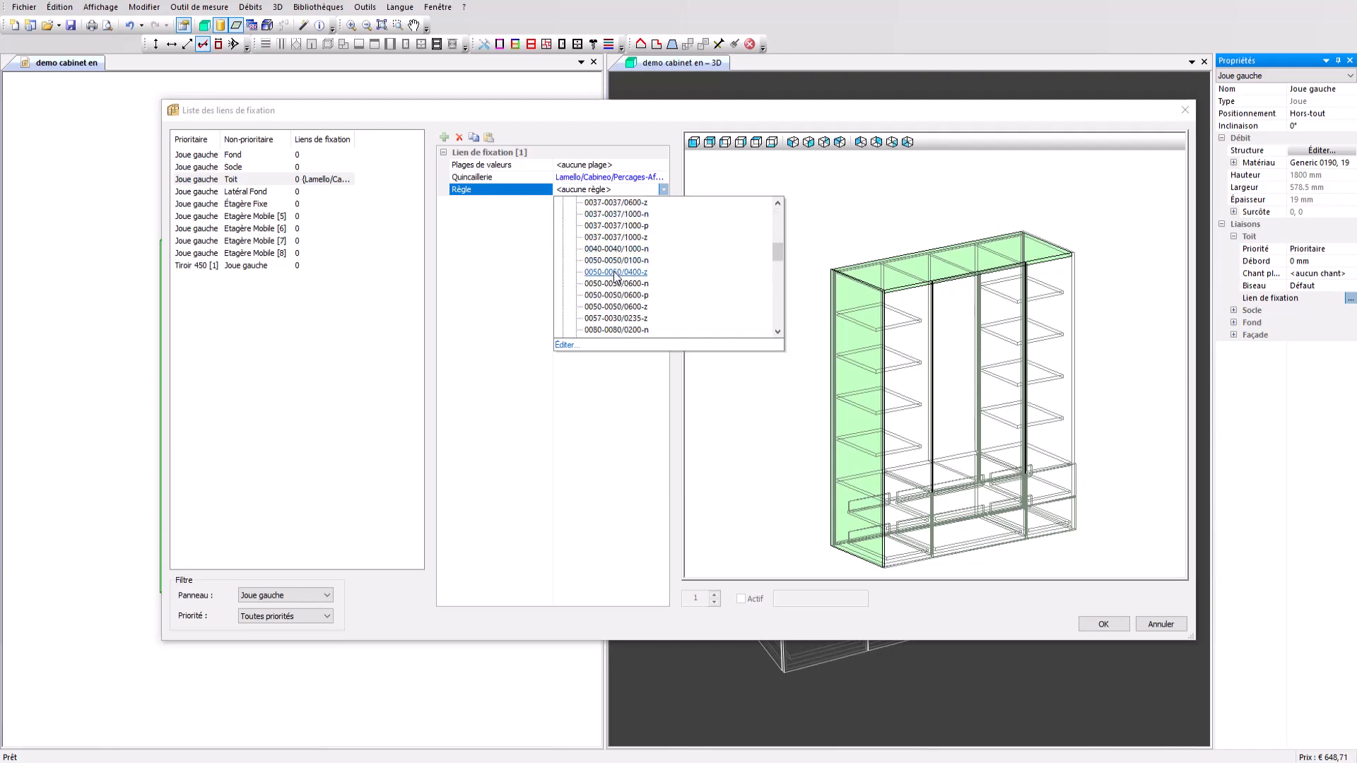
click(615, 276)
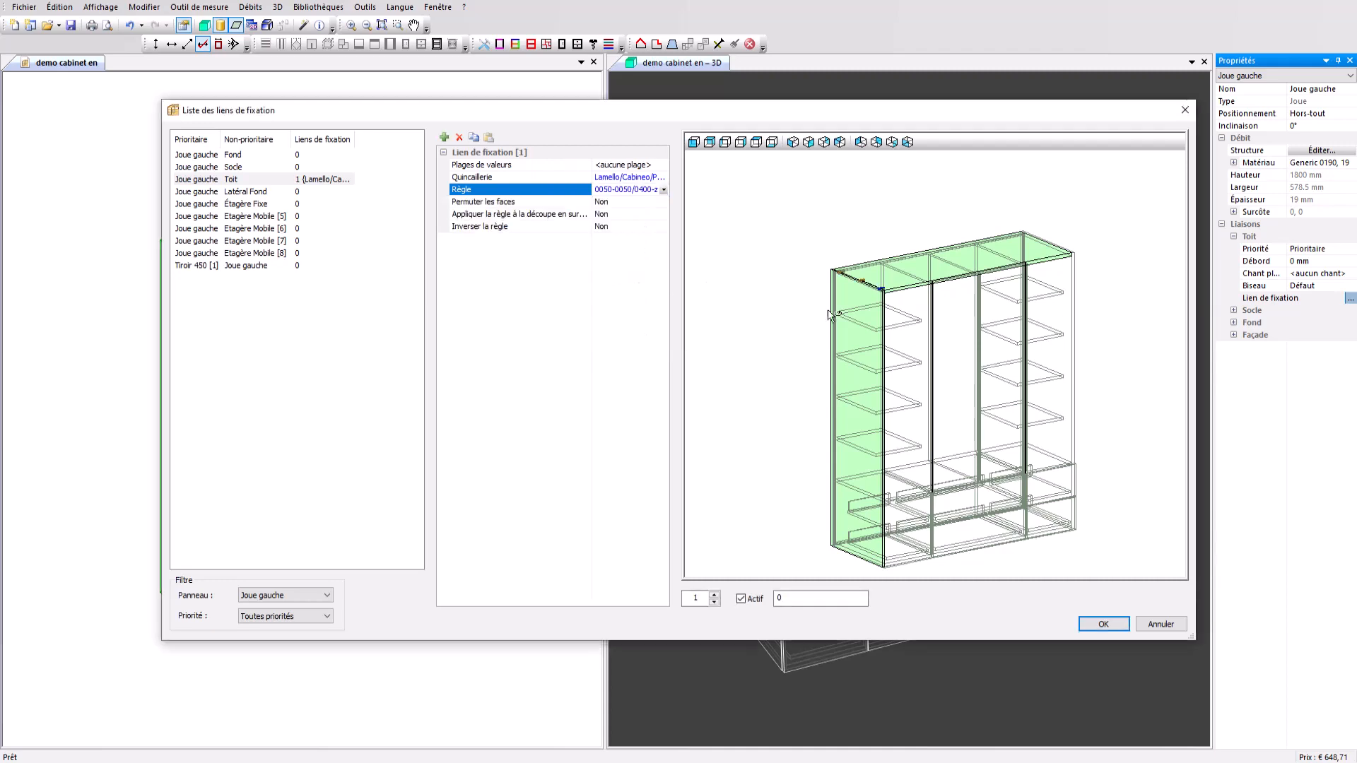
Offset the second connector on the Joue gauche–Toit junction by 50.
drag(834, 317, 863, 352)
scroll(845, 275, up, 5)
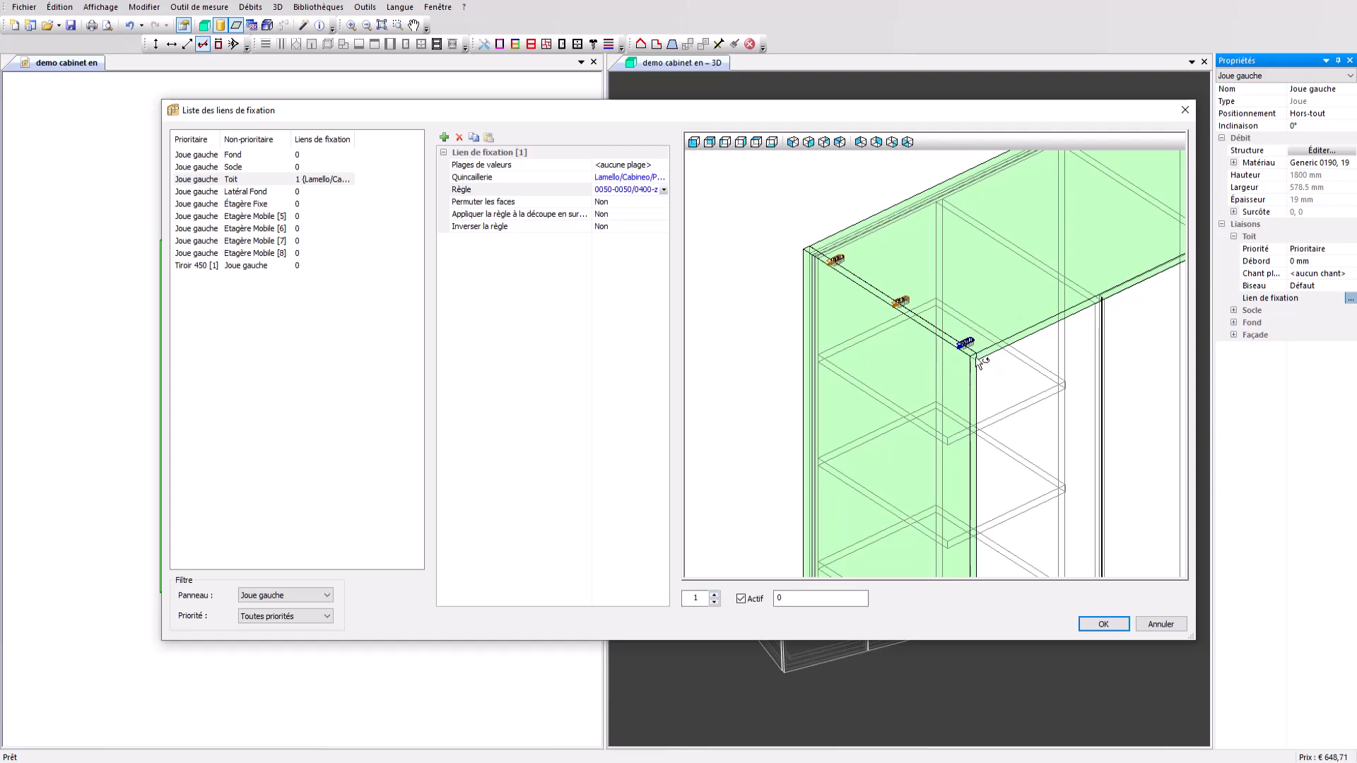
click(715, 596)
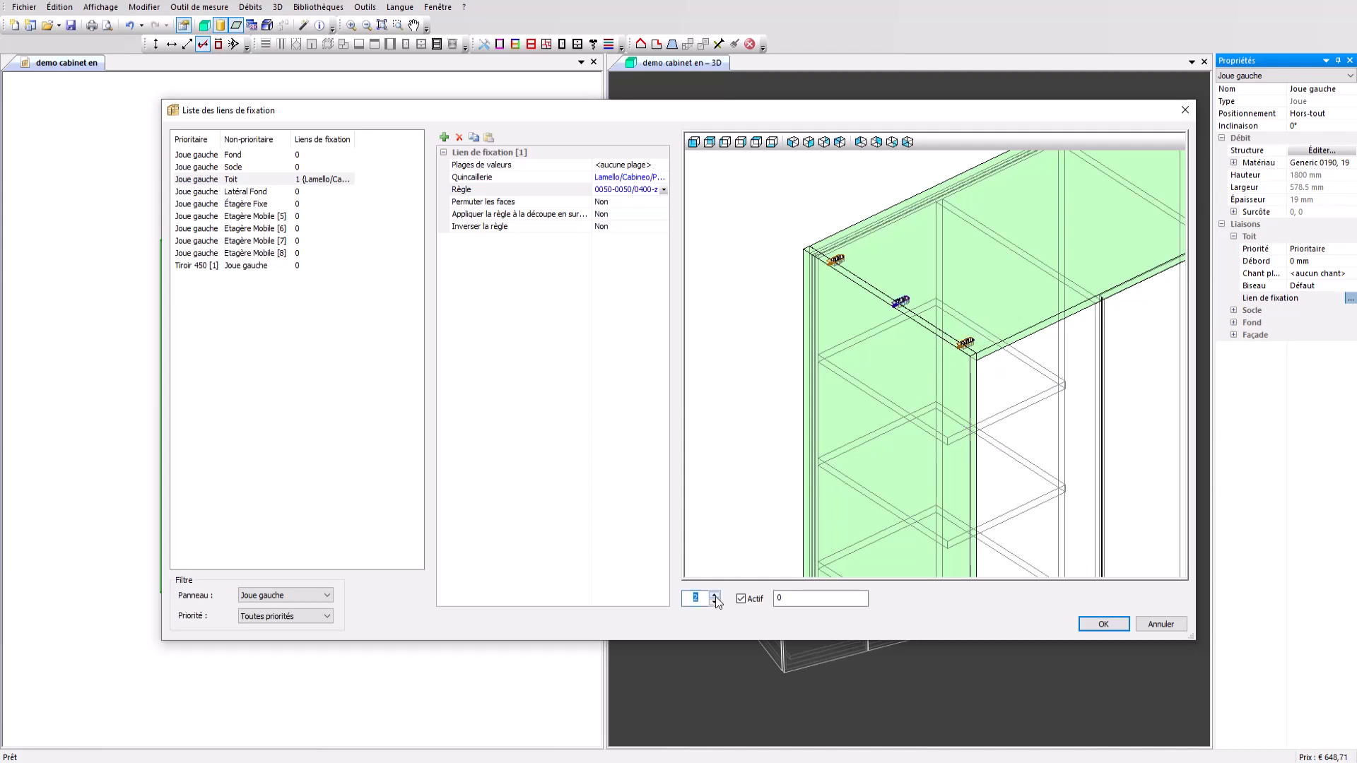
click(715, 596)
click(714, 602)
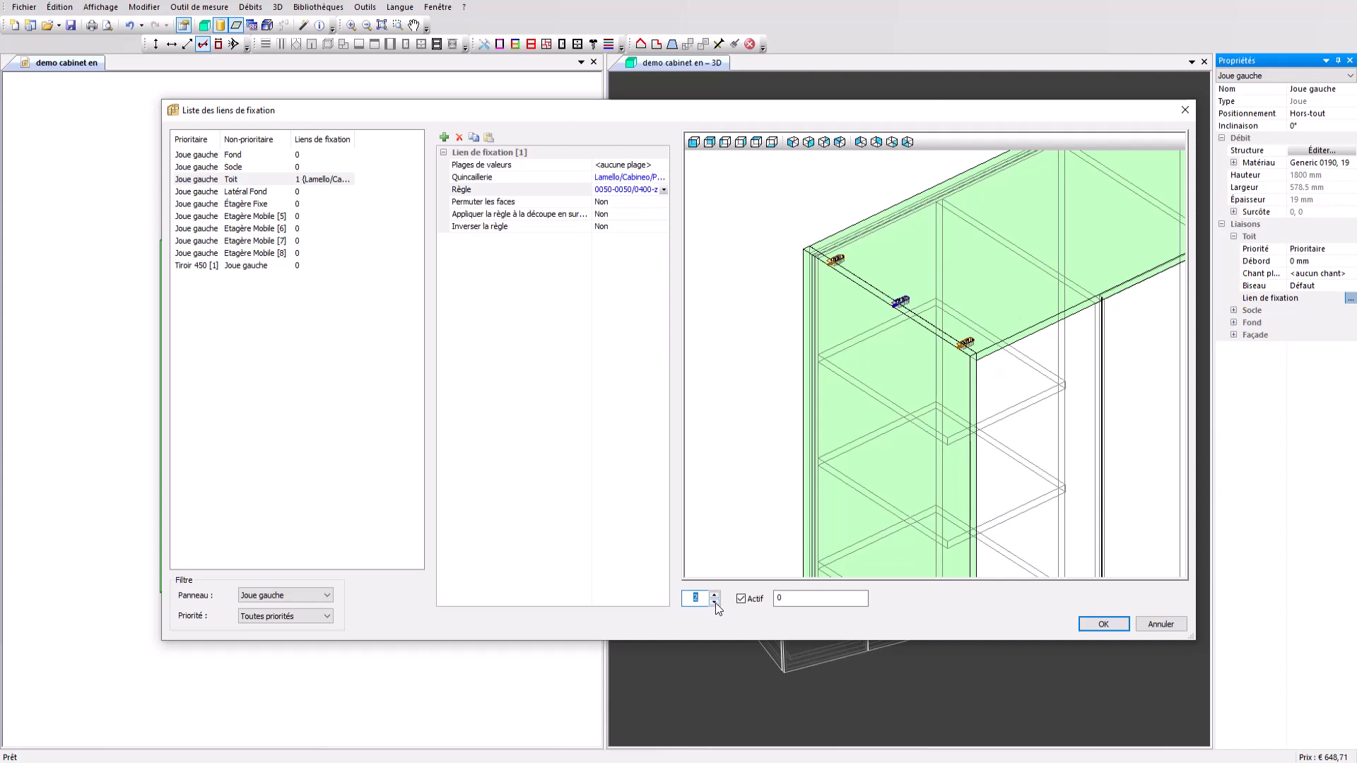
click(789, 601)
text(50)
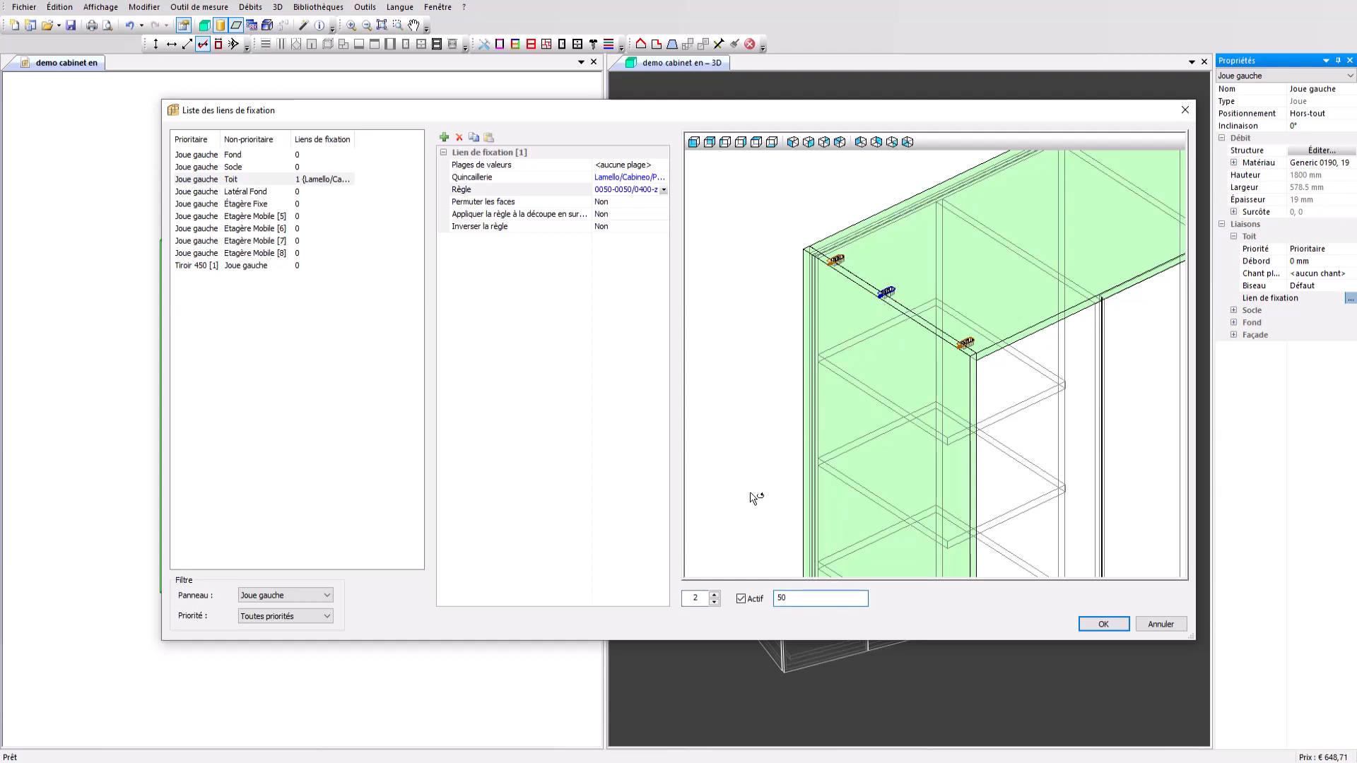
Deactivate and reactivate the second connector, and accept the left side panel's fixing links.
click(740, 600)
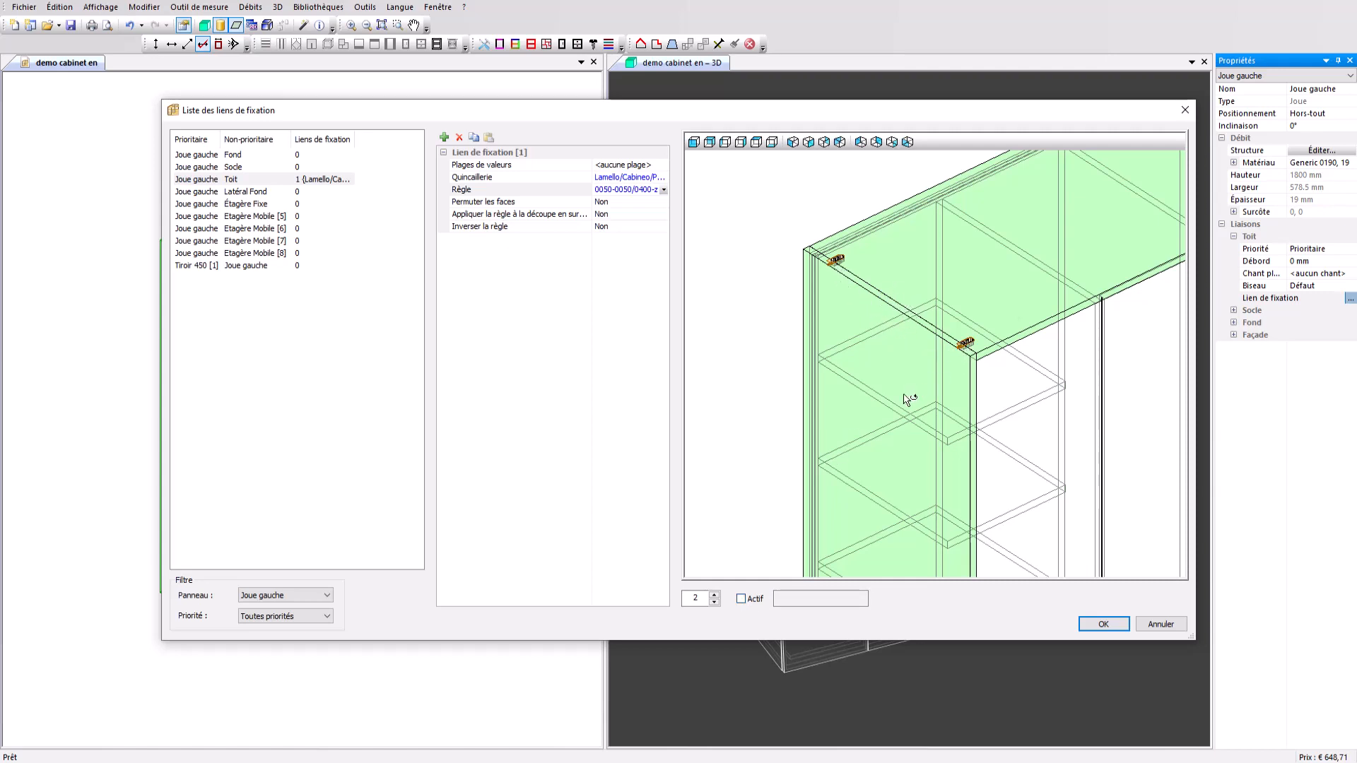
click(741, 599)
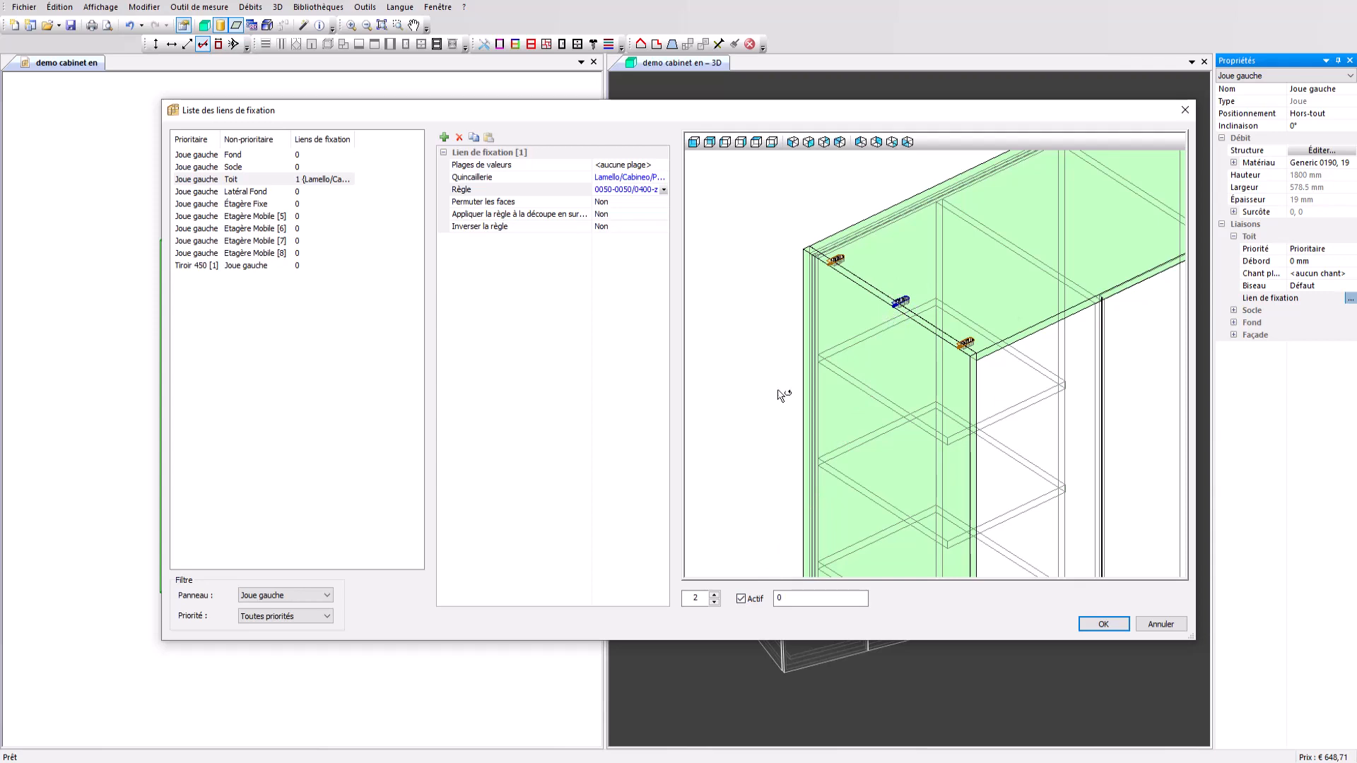
click(1089, 625)
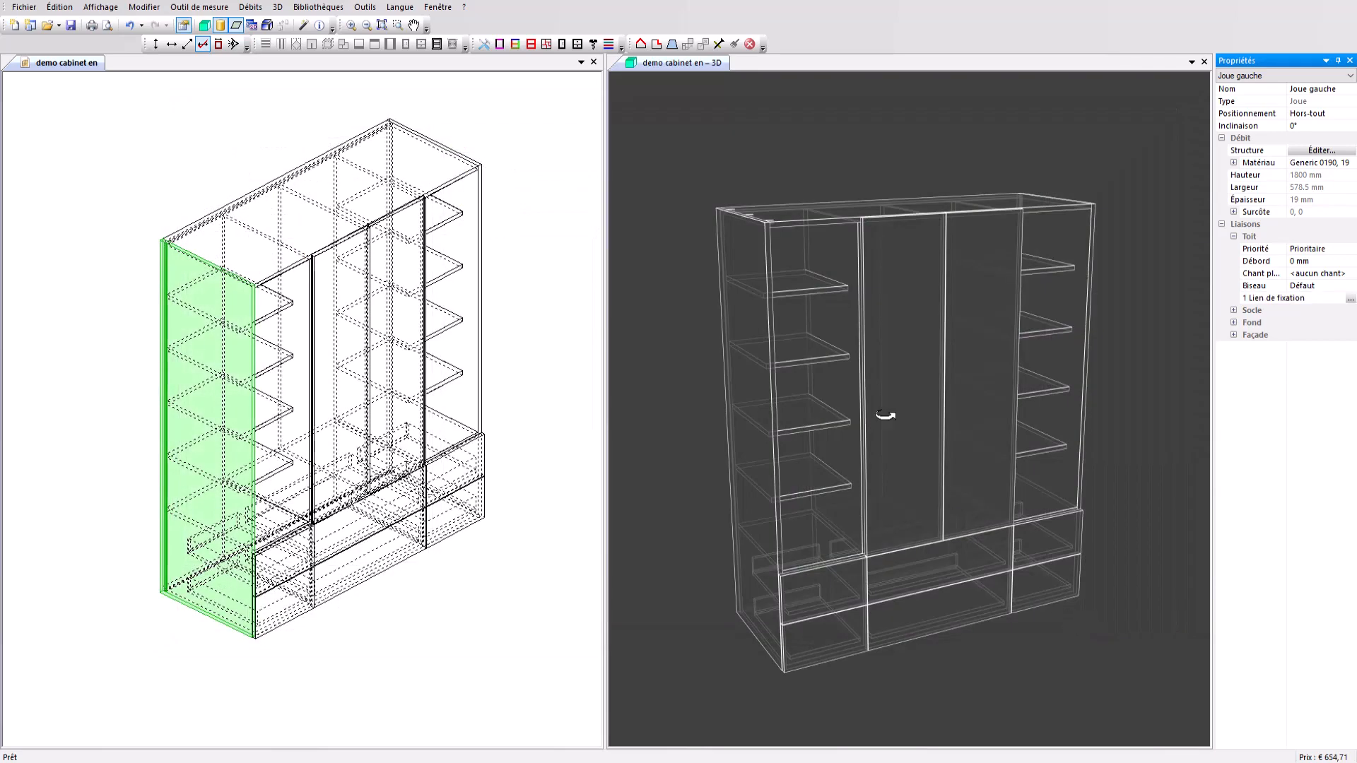
drag(819, 269, 855, 316)
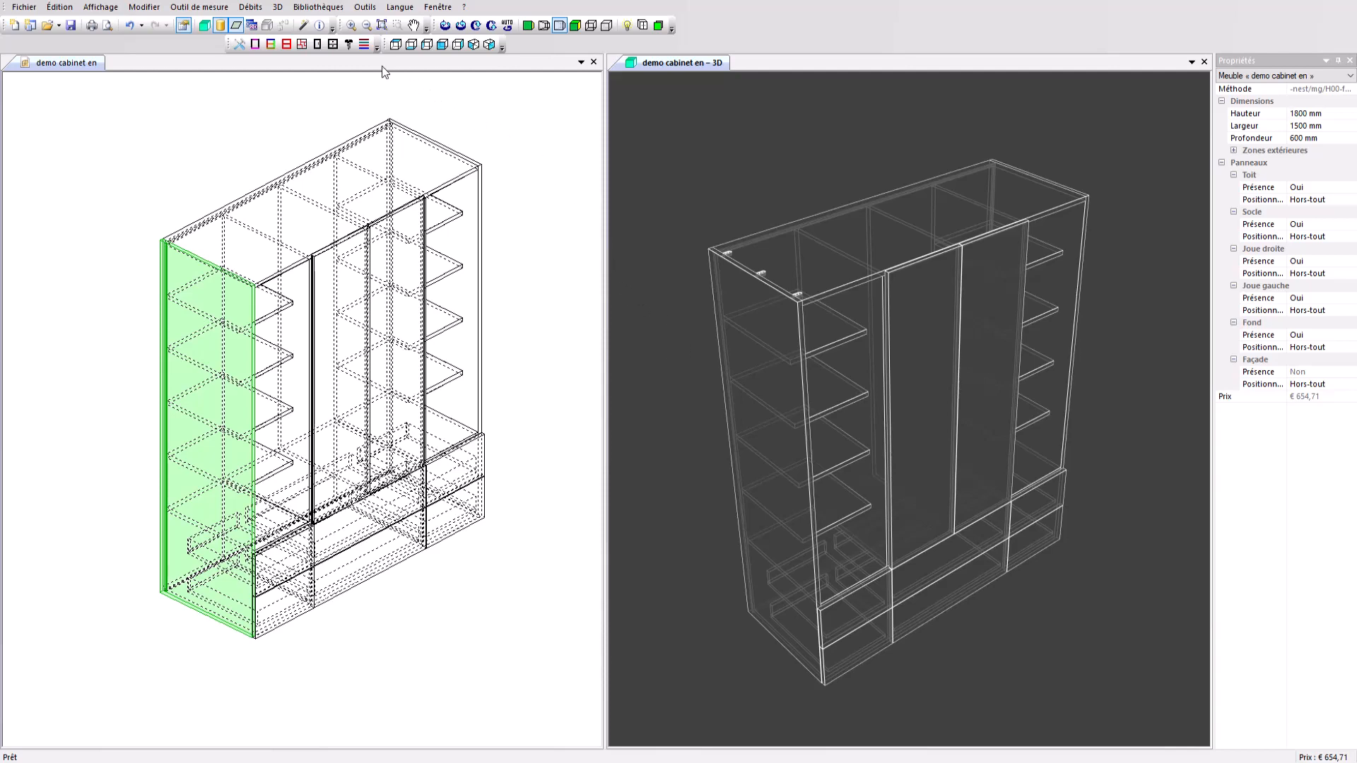
In the fixing-links sub-method --methode/quincaillerie, start a new entry with Joue as priority panel and Toit and Socle as non-priority panels.
click(349, 45)
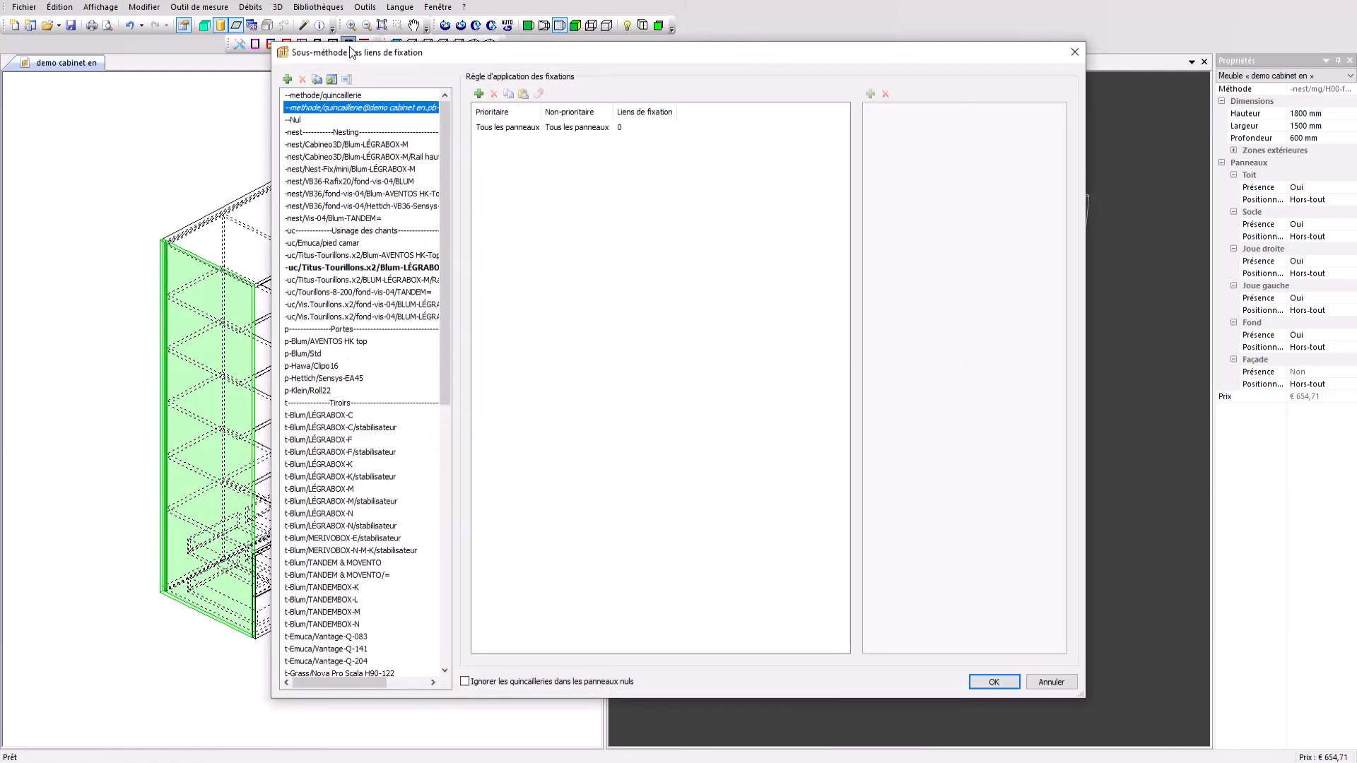
click(357, 97)
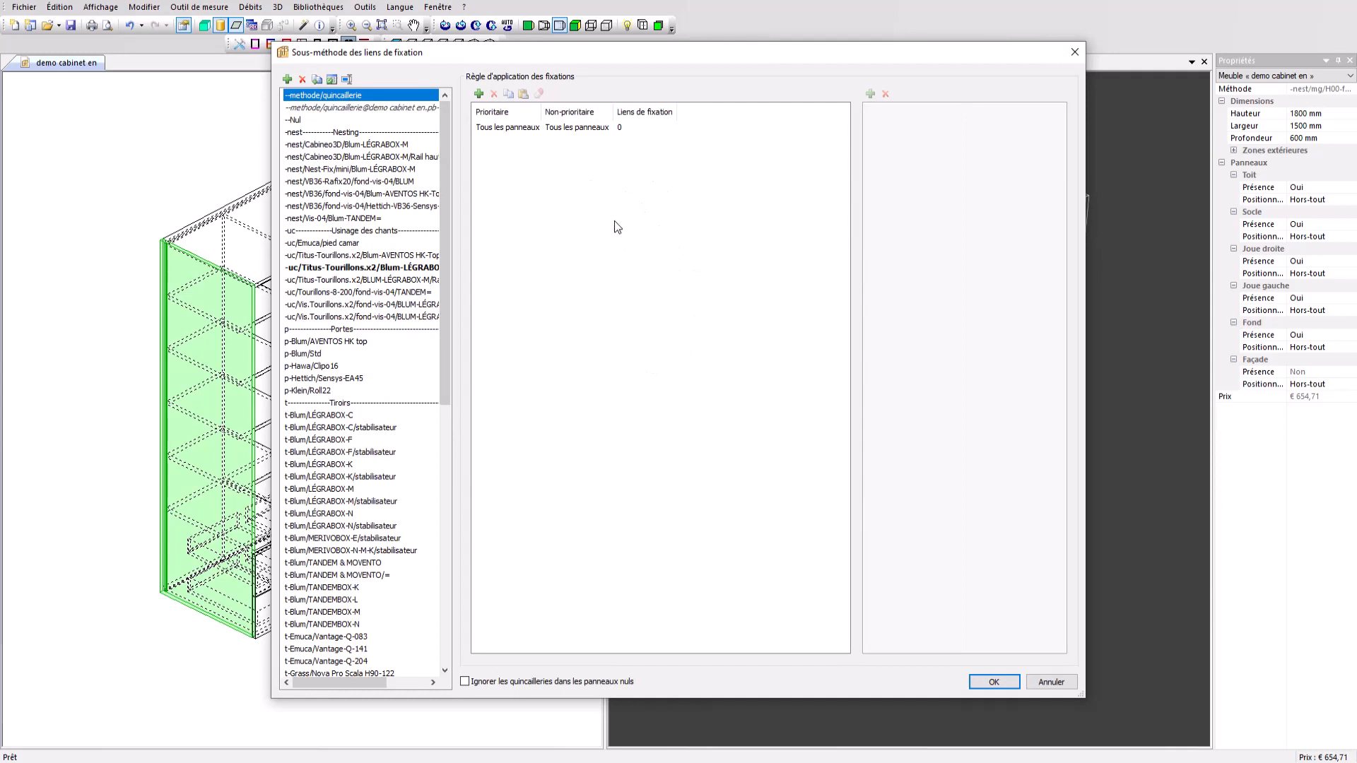
click(478, 94)
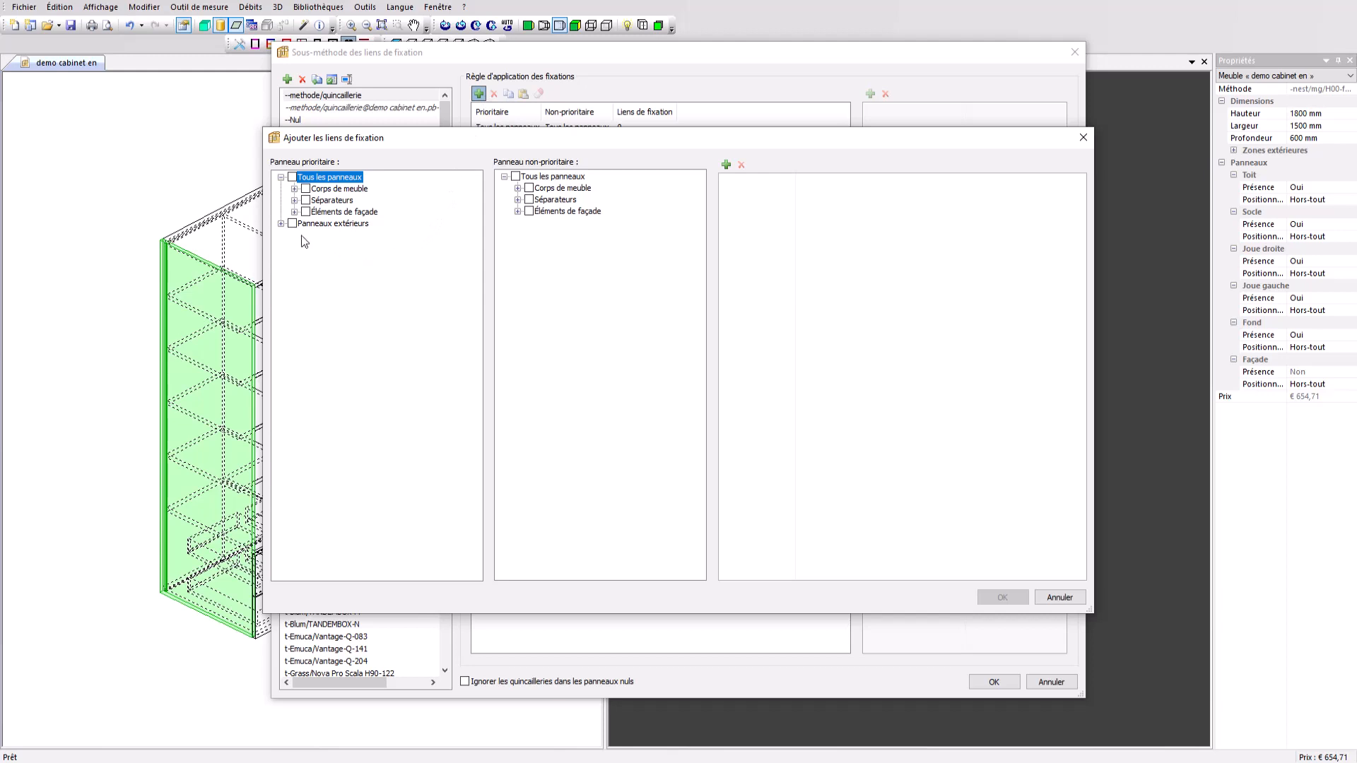
click(294, 189)
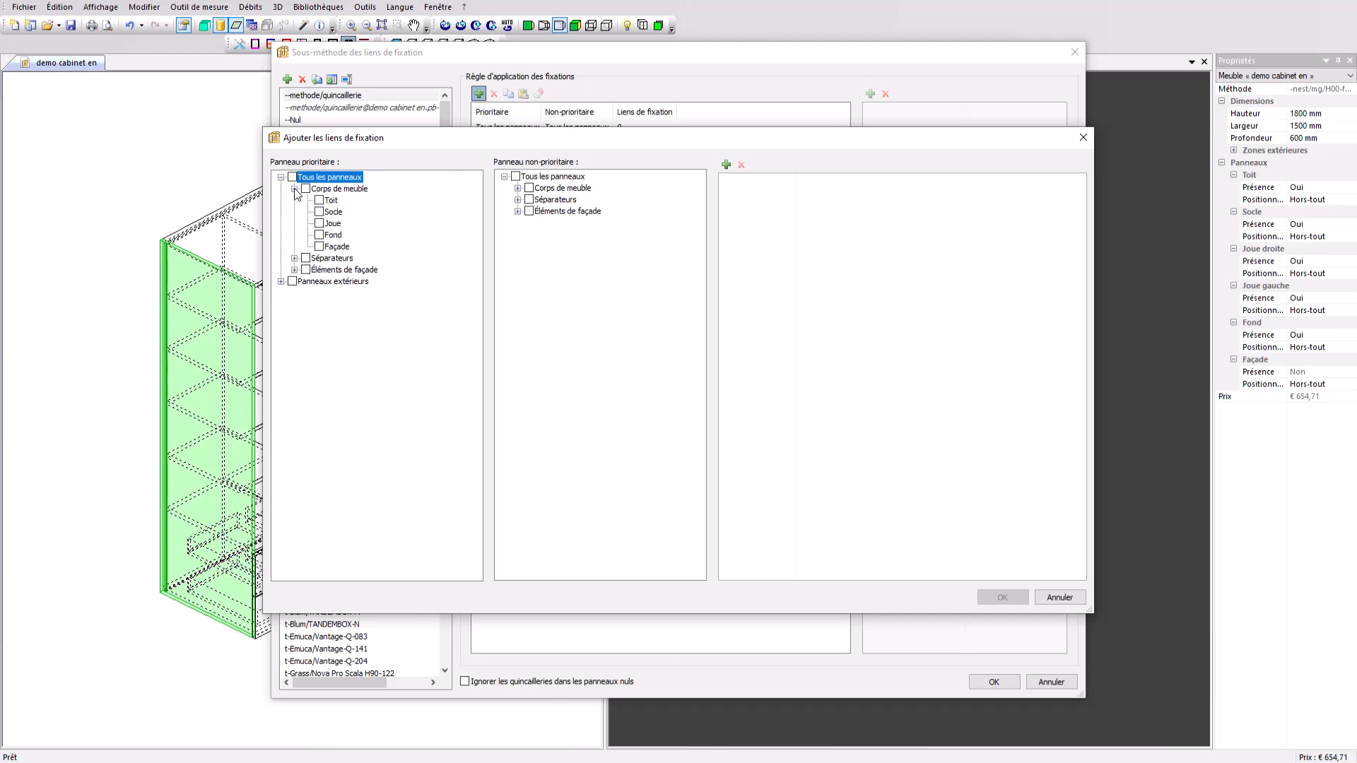
click(320, 224)
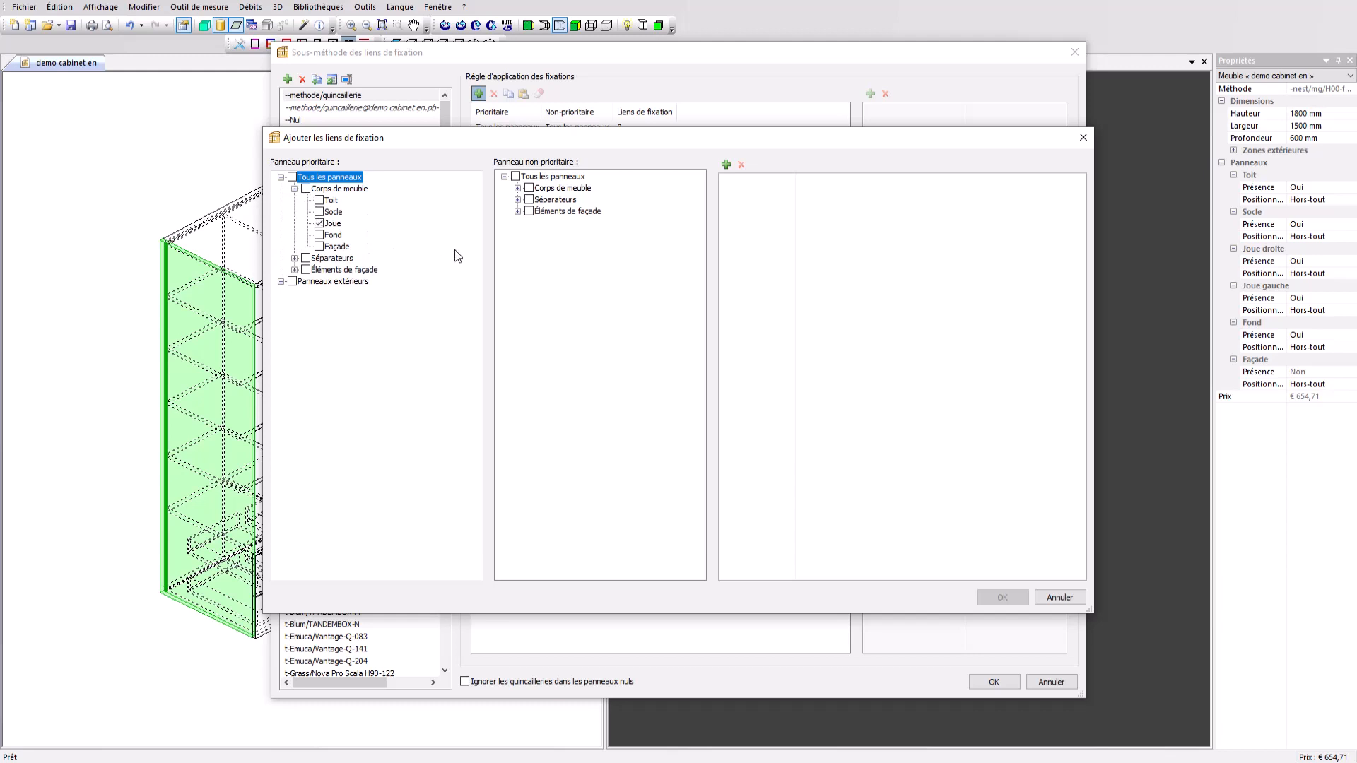
click(518, 188)
click(542, 210)
click(542, 199)
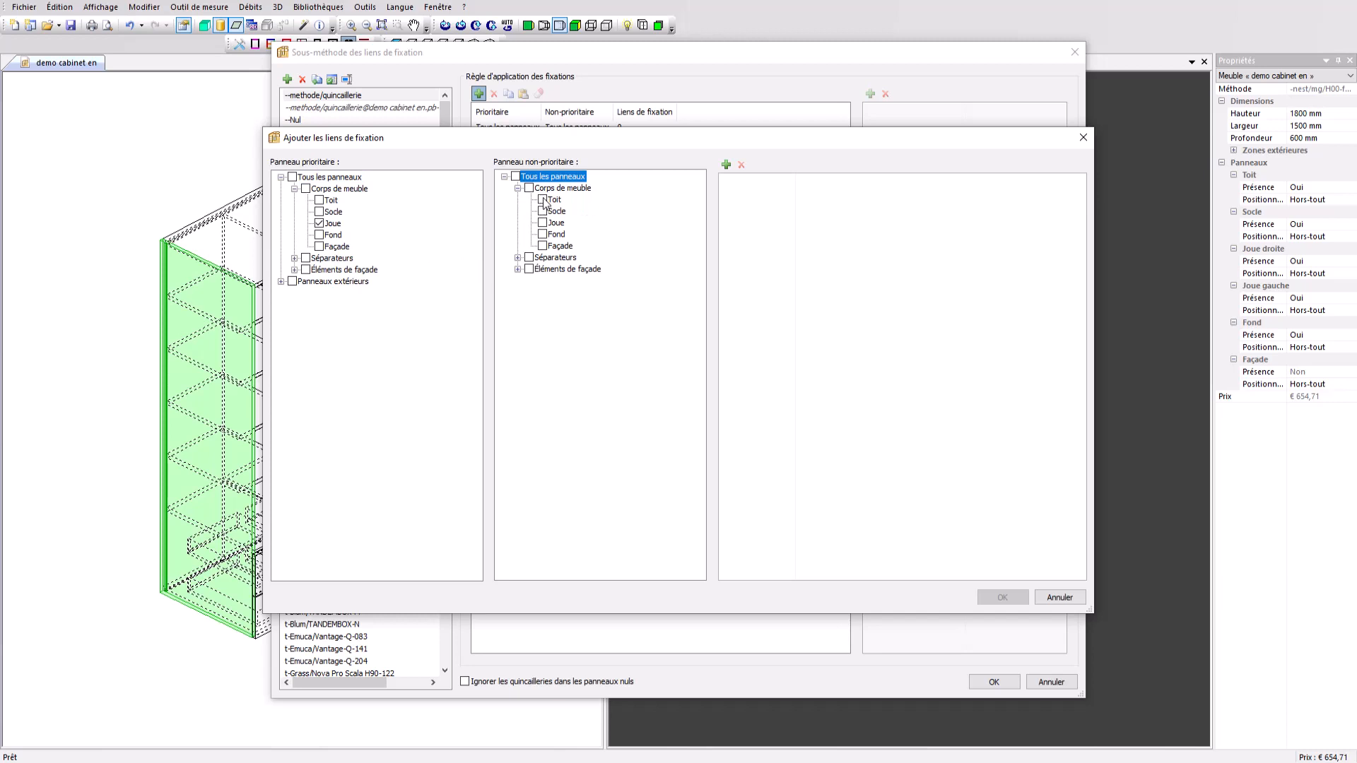
Add a fixing link to the new sub-method entry with the Lamello/Cabineo/Percages-Affleurant/ext_ht hardware.
click(727, 166)
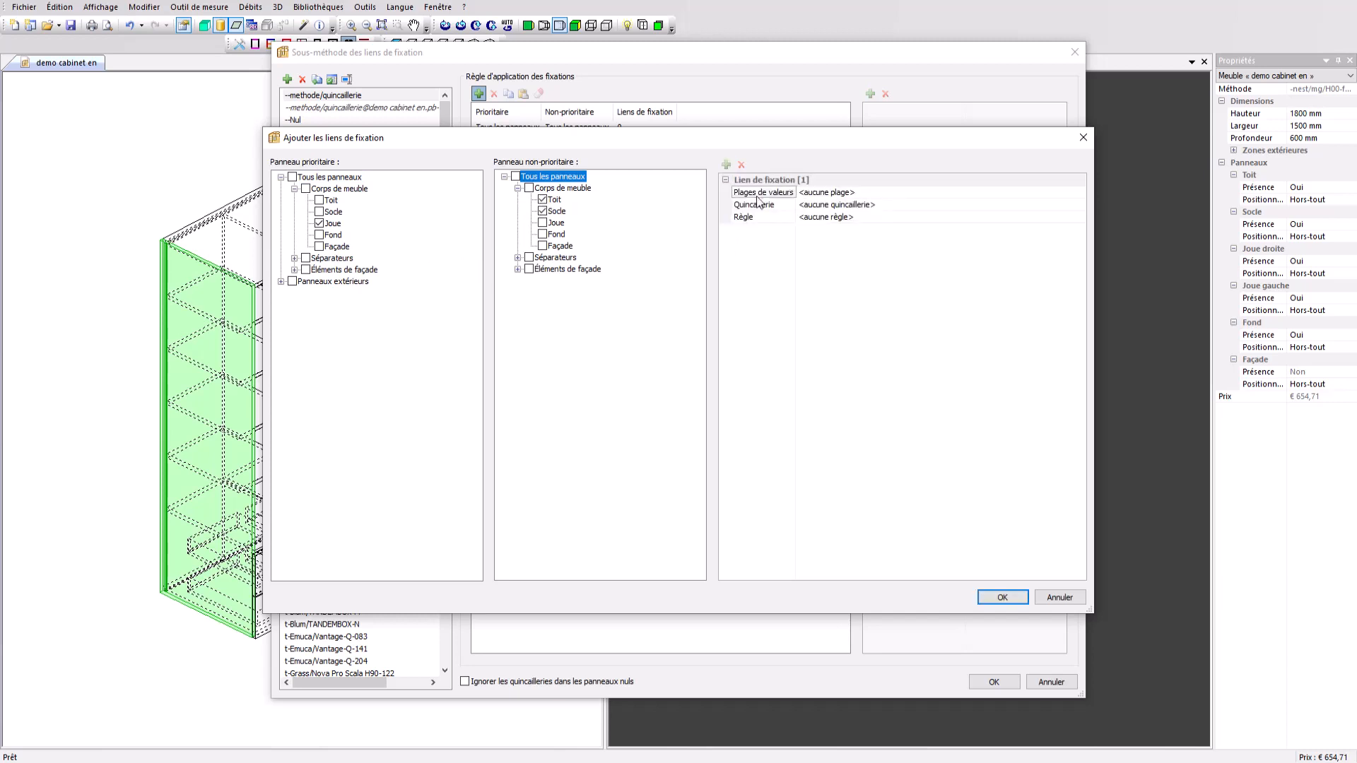
click(812, 205)
click(805, 321)
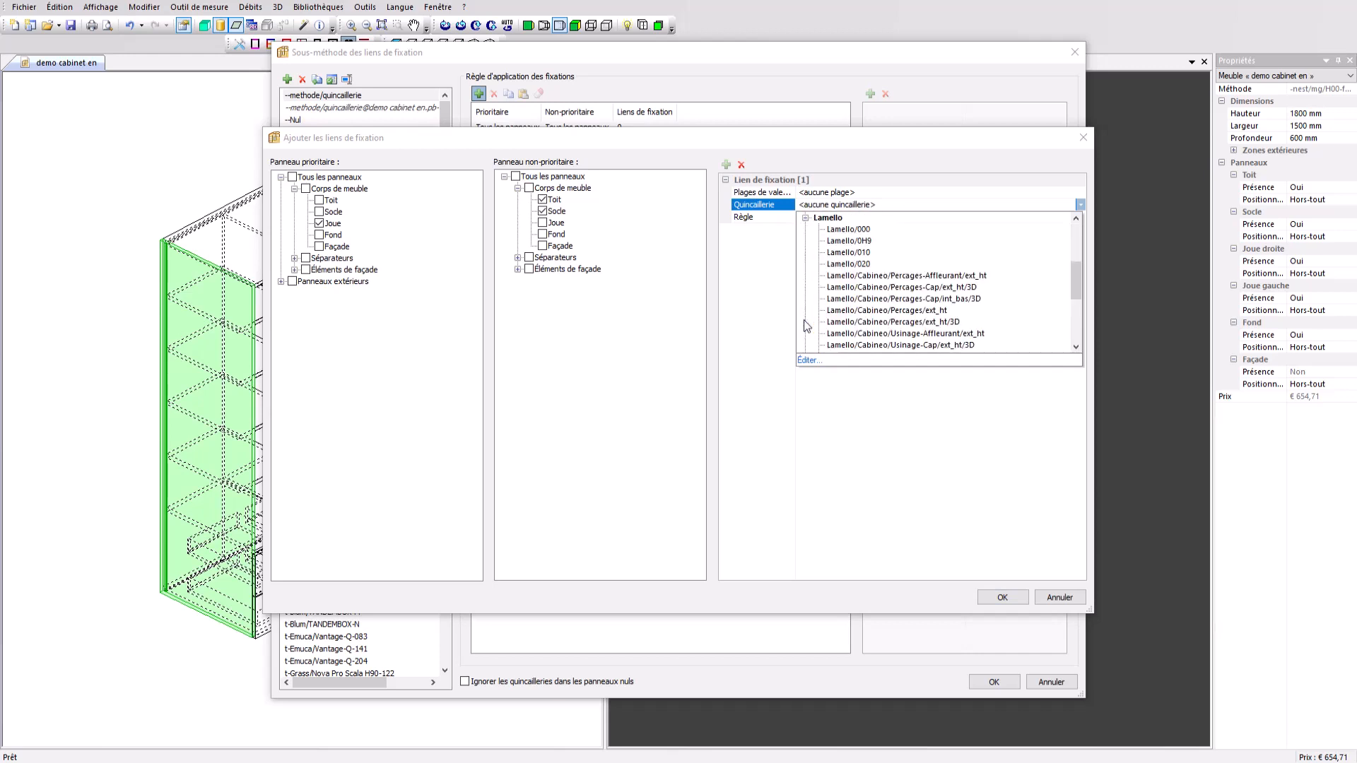
click(908, 281)
Set the new fixing link's rule to 0050-0050/0400-z and add the Joue–Toit and Joue–Socle entries to the sub-method.
click(830, 218)
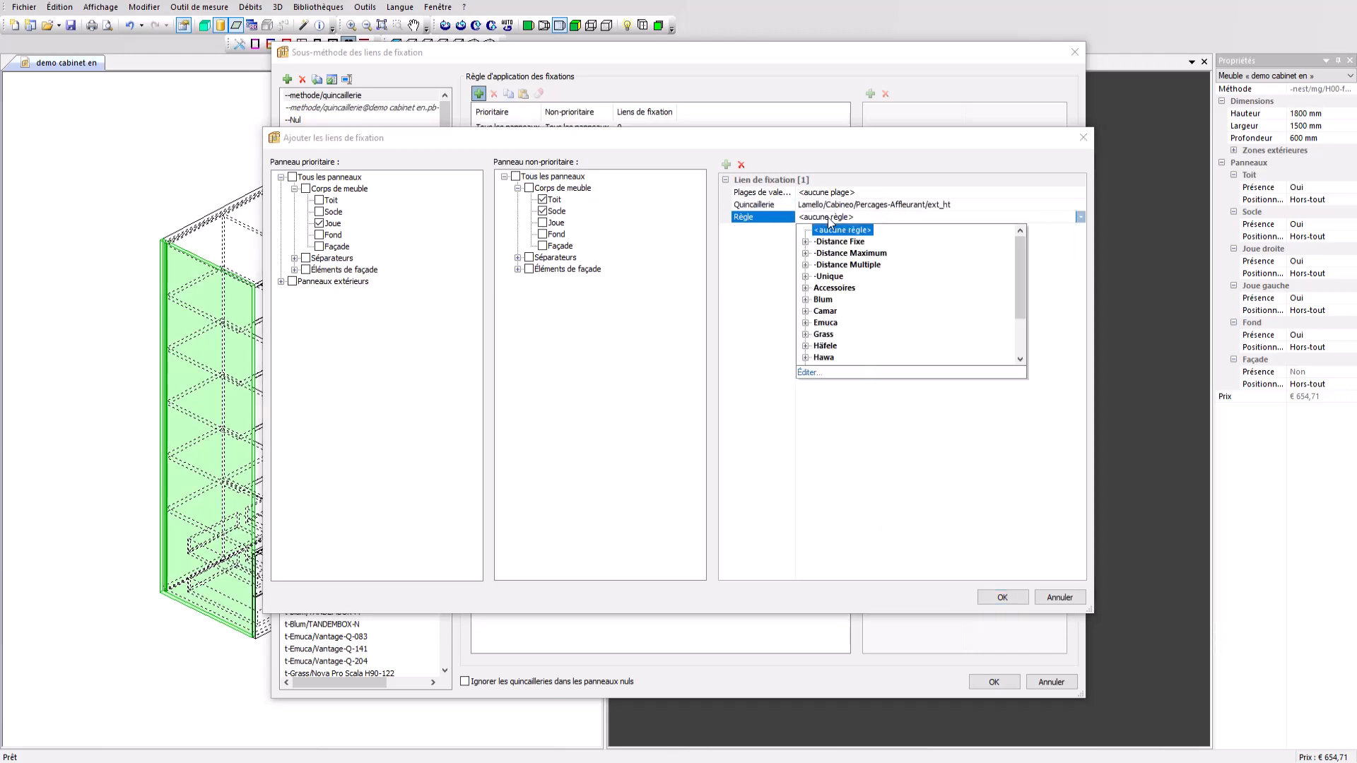
click(805, 253)
scroll(853, 303, down, 2)
scroll(853, 304, down, 4)
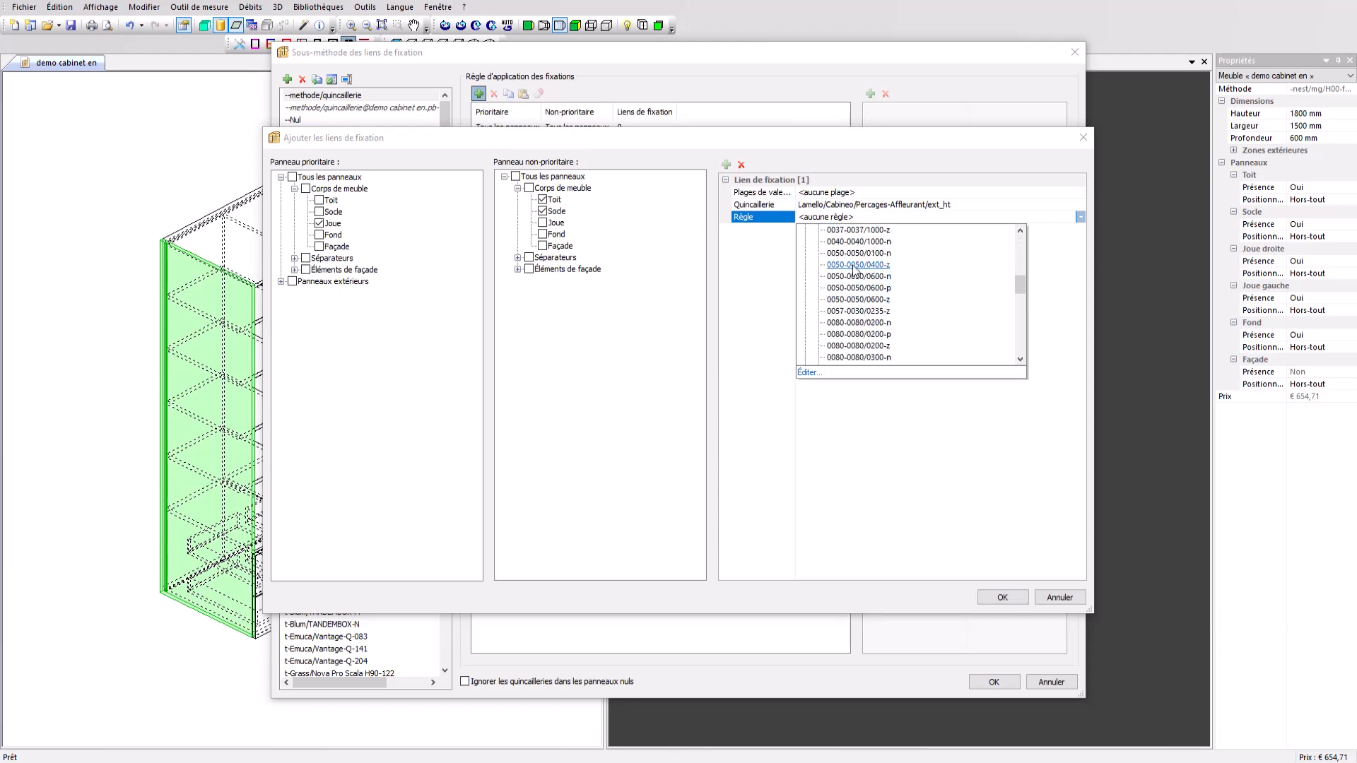
click(853, 266)
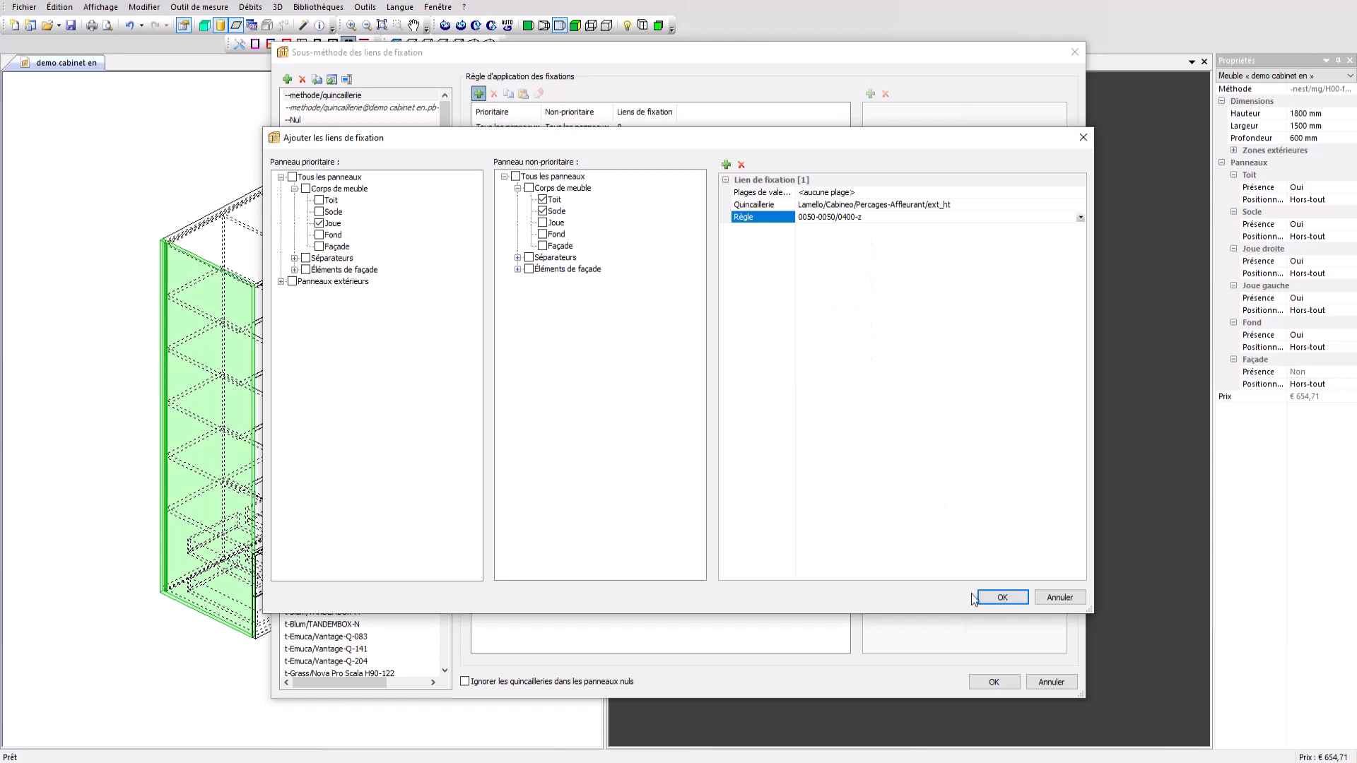
click(998, 598)
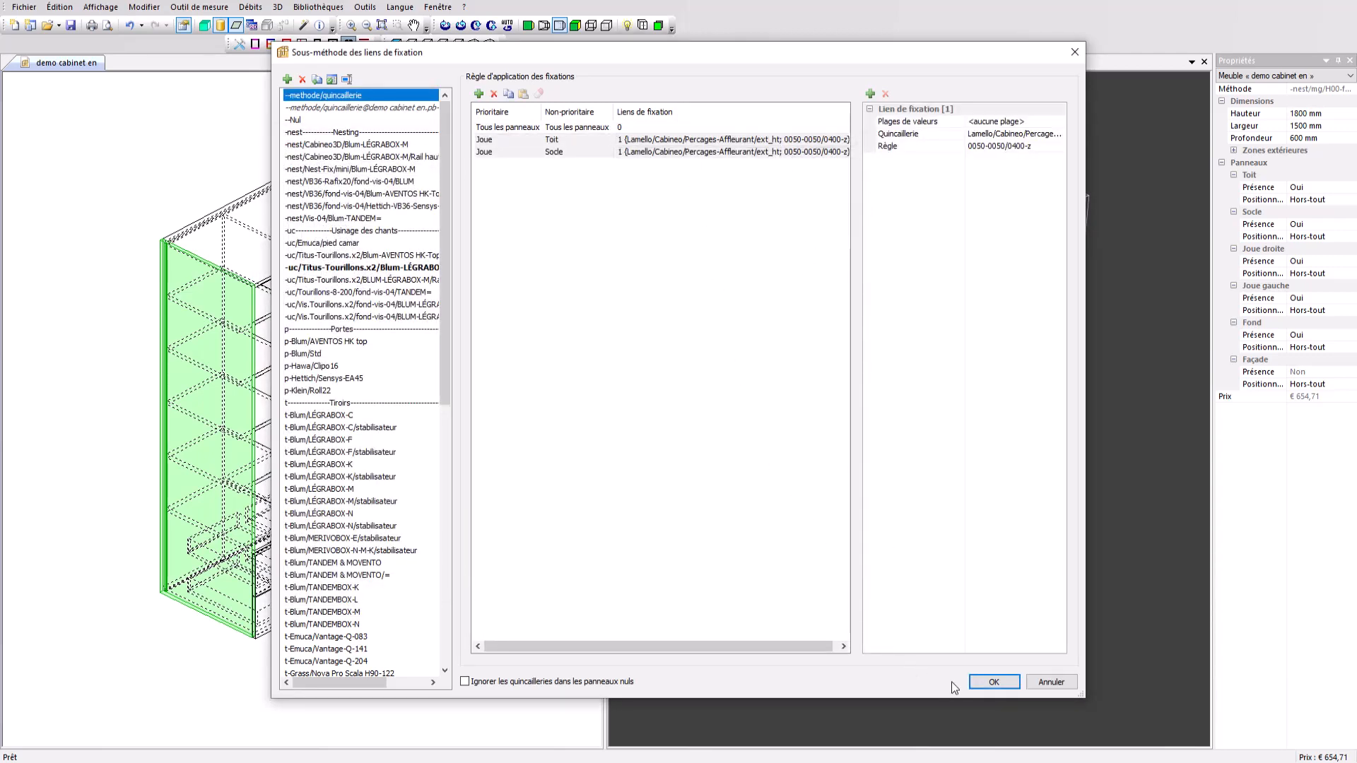
Save the --methode/quincaillerie fixing-links sub-method, apply it to the whole cabinet, and deselect the side panel.
click(978, 683)
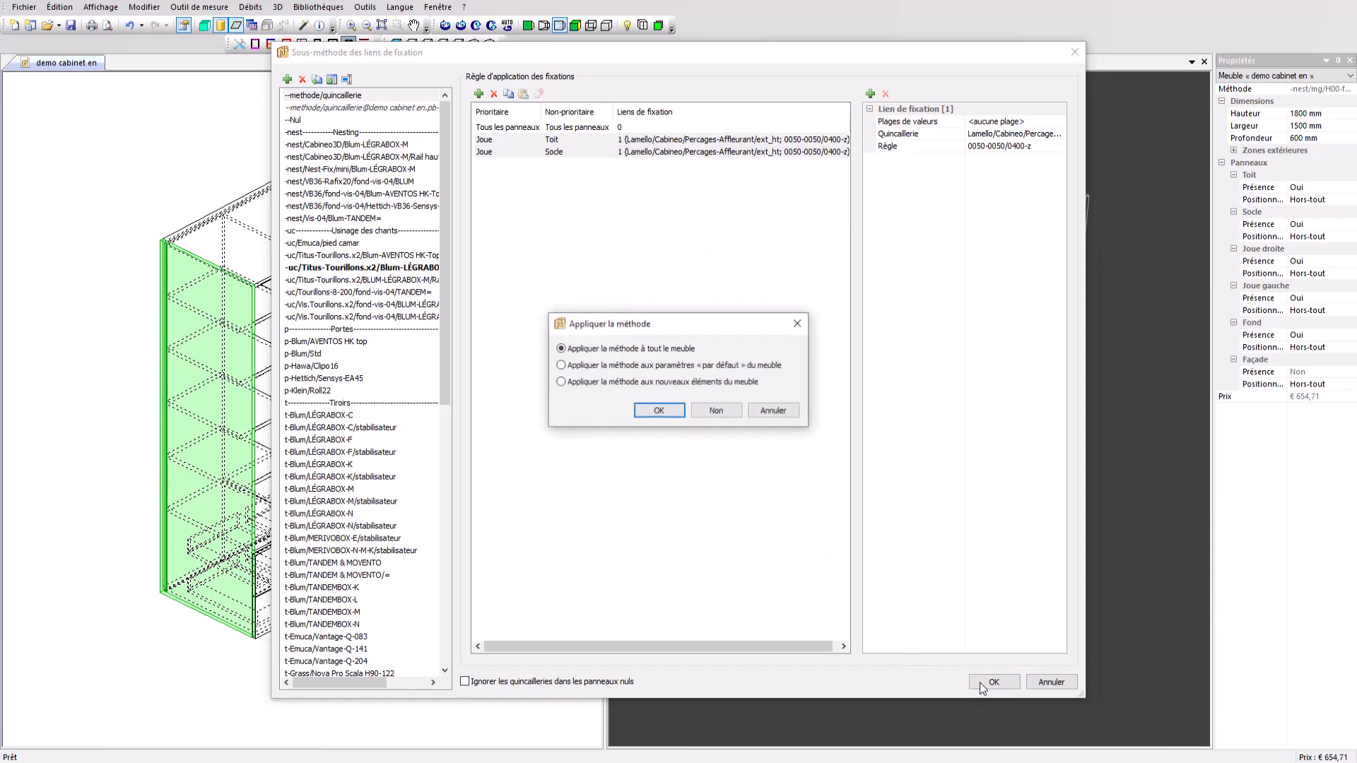
click(669, 409)
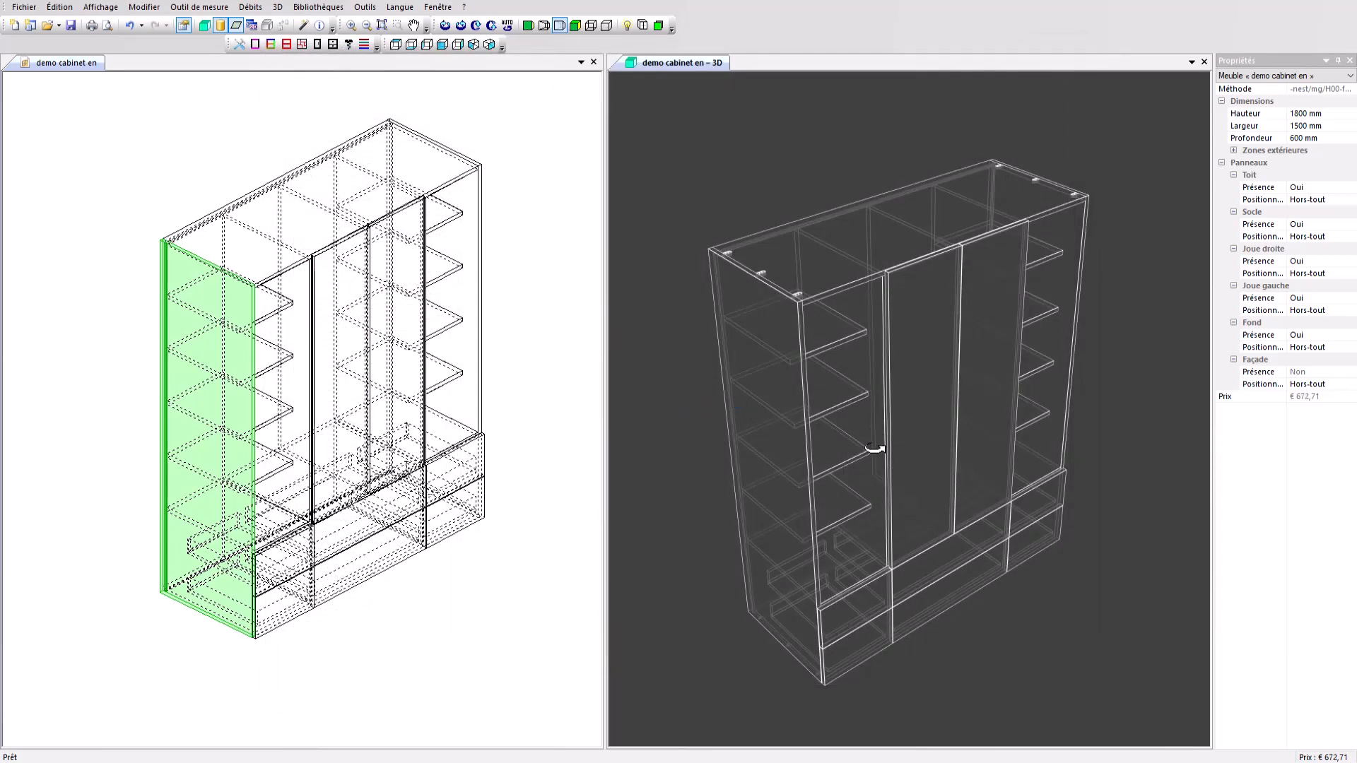
drag(889, 475, 834, 452)
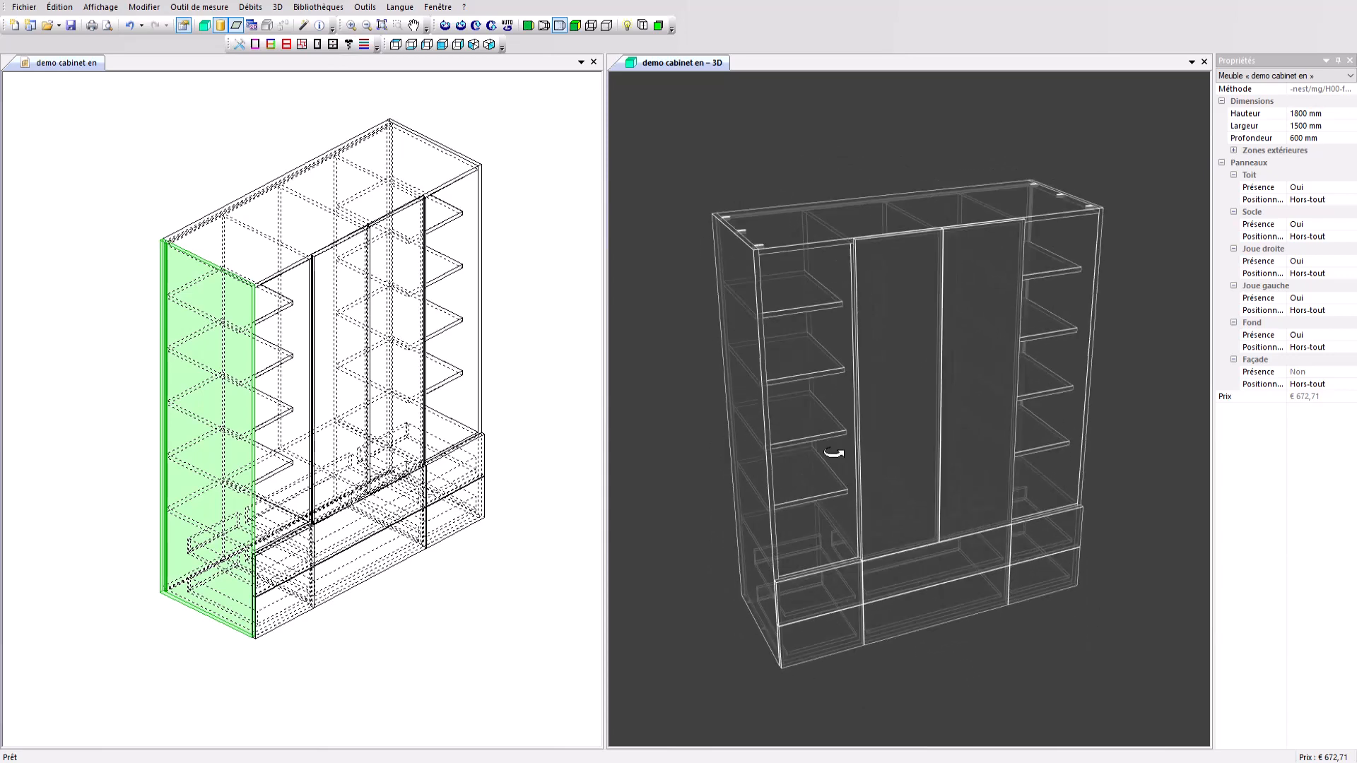
click(572, 338)
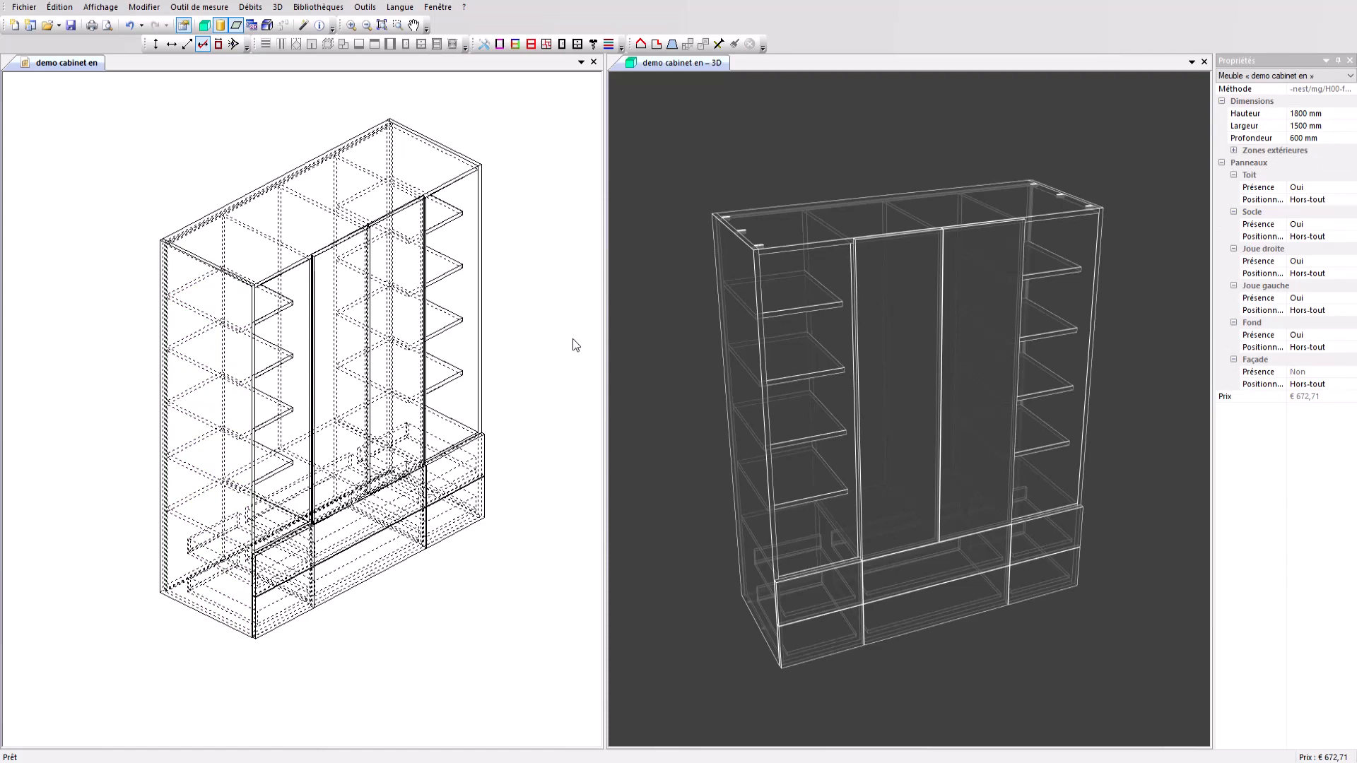
Review the rules of the fixing-links sub-method -nest/Cabineo3D/Blum-LÉGRABOX-M and apply it to the whole cabinet.
click(592, 46)
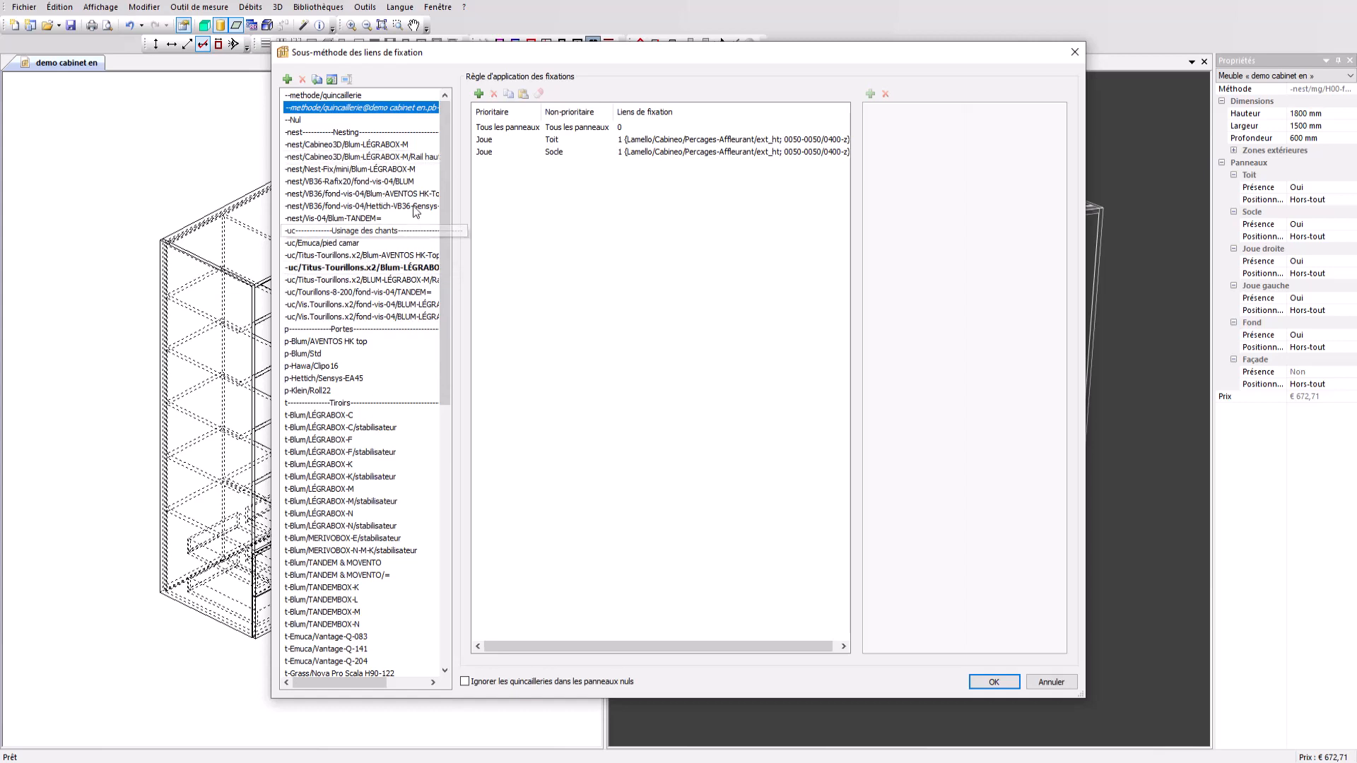
click(393, 145)
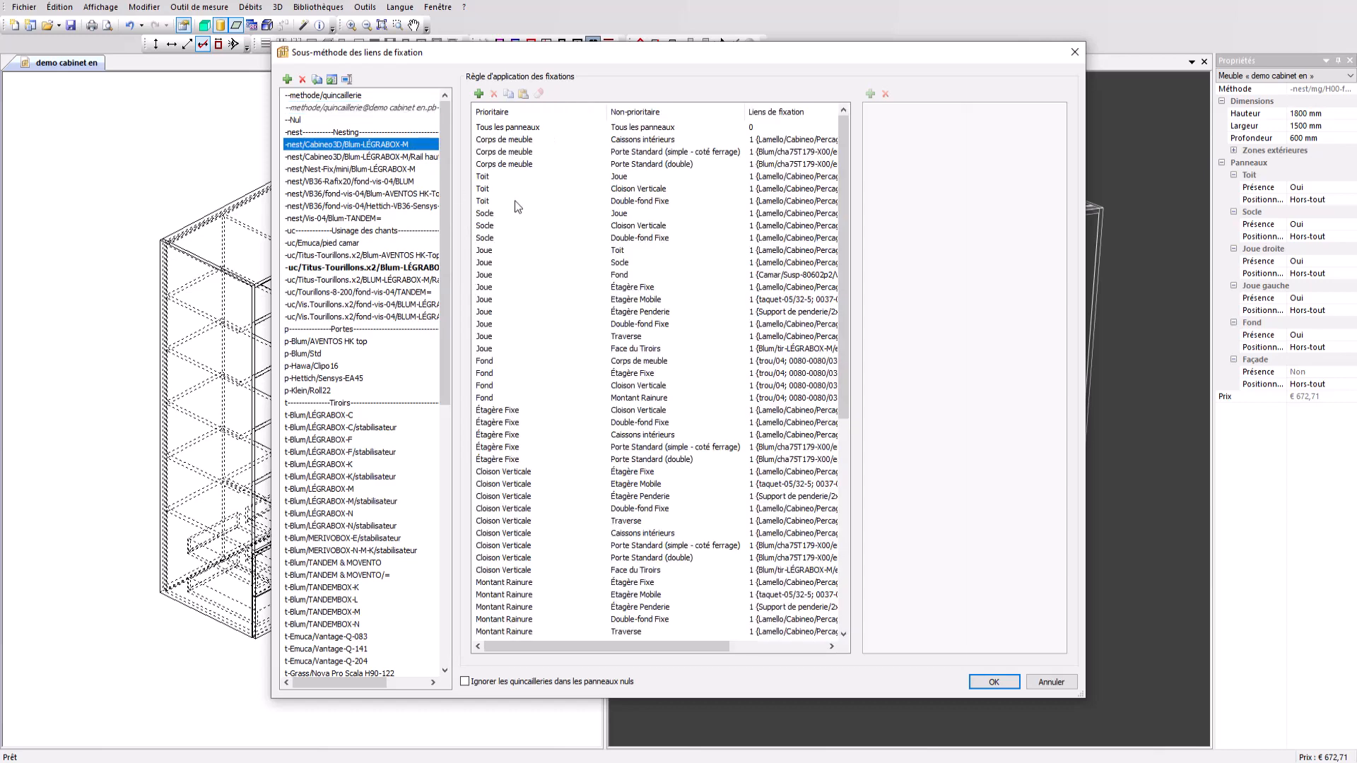
scroll(634, 233, down, 3)
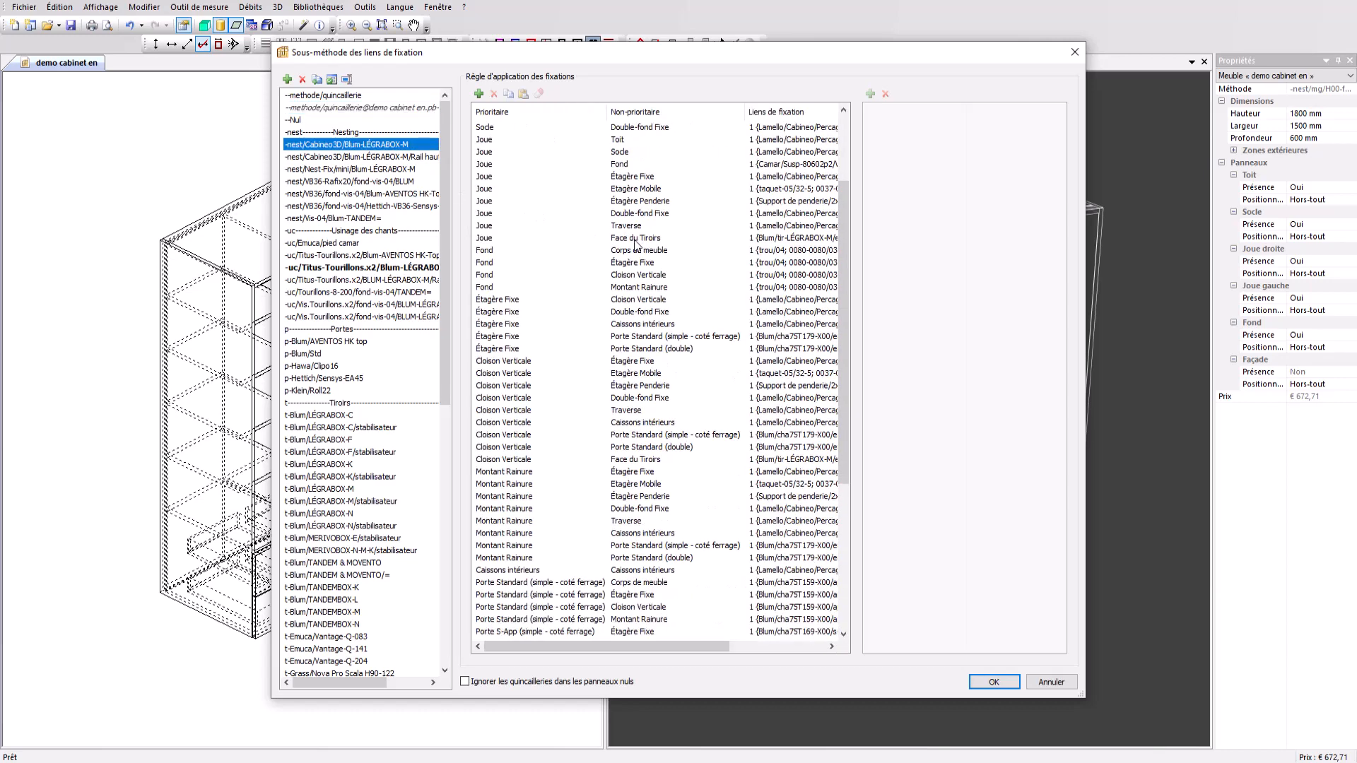
scroll(635, 244, down, 3)
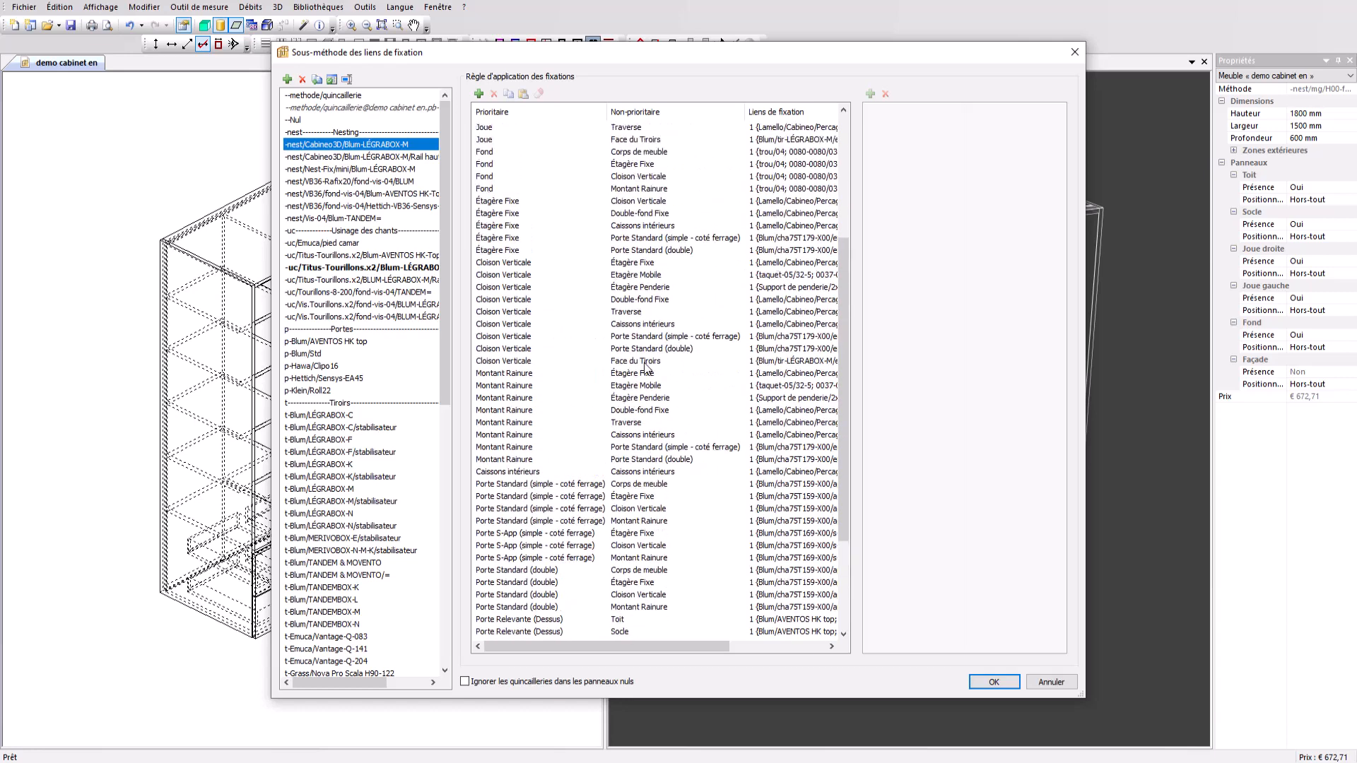
scroll(646, 366, up, 3)
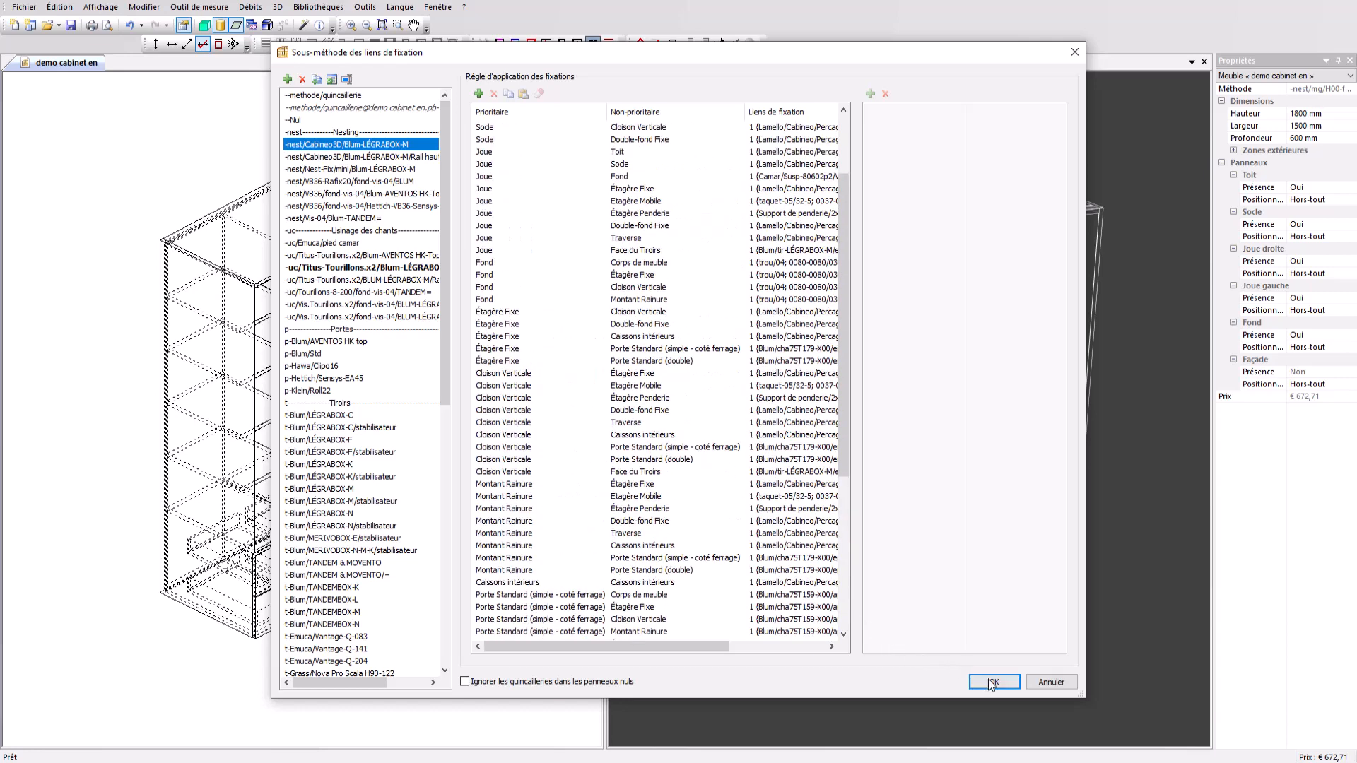
click(991, 683)
click(680, 408)
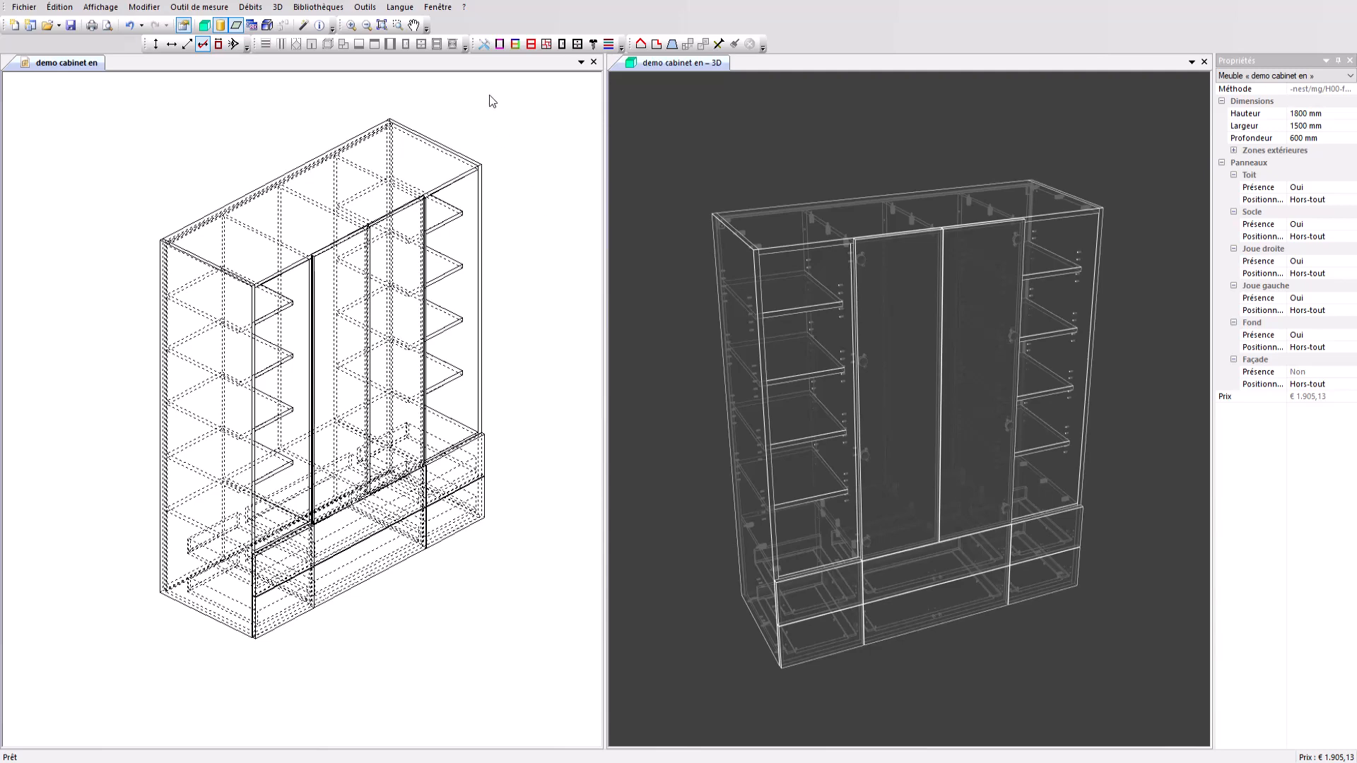
Apply the manufacturing method -nest/mg/I00-fond20/Hettich-VB36-Sensys-AvanTech YOU 101 to the whole cabinet.
click(483, 47)
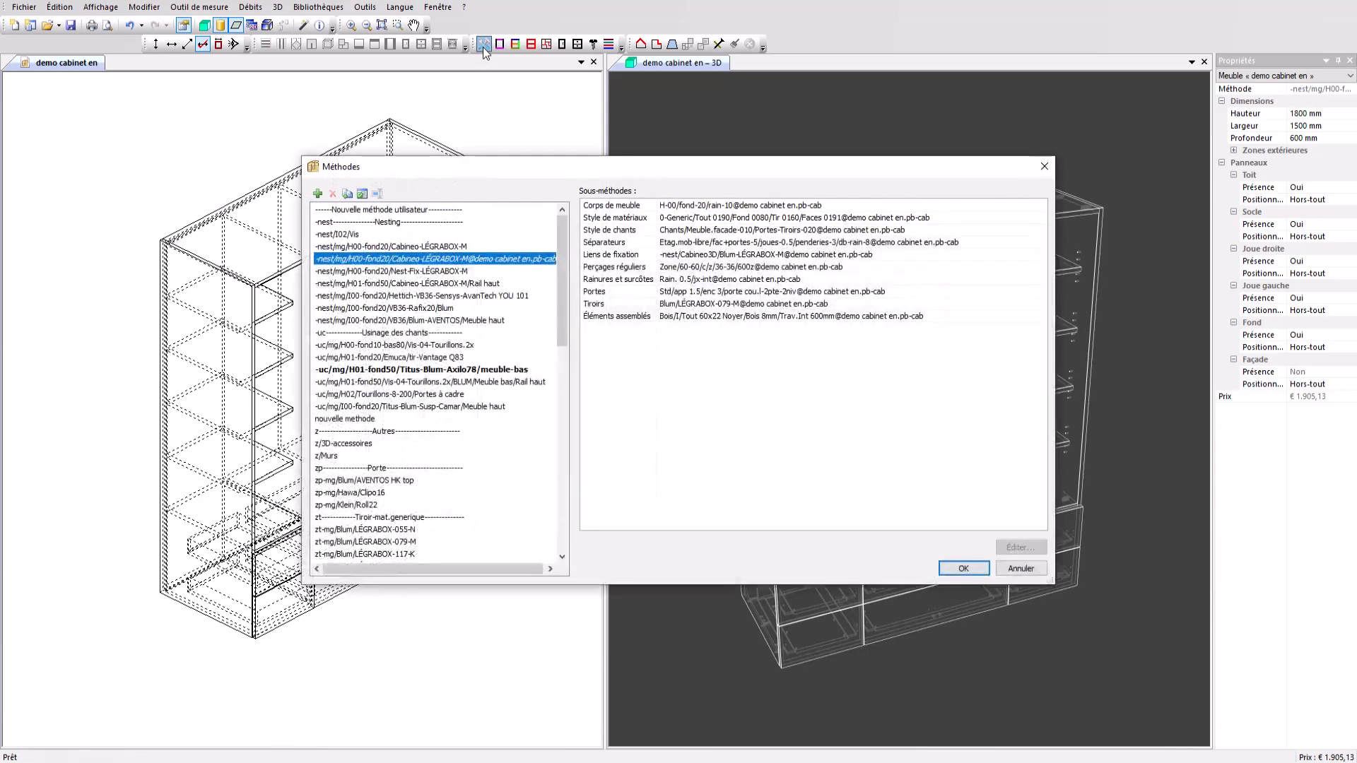
click(439, 298)
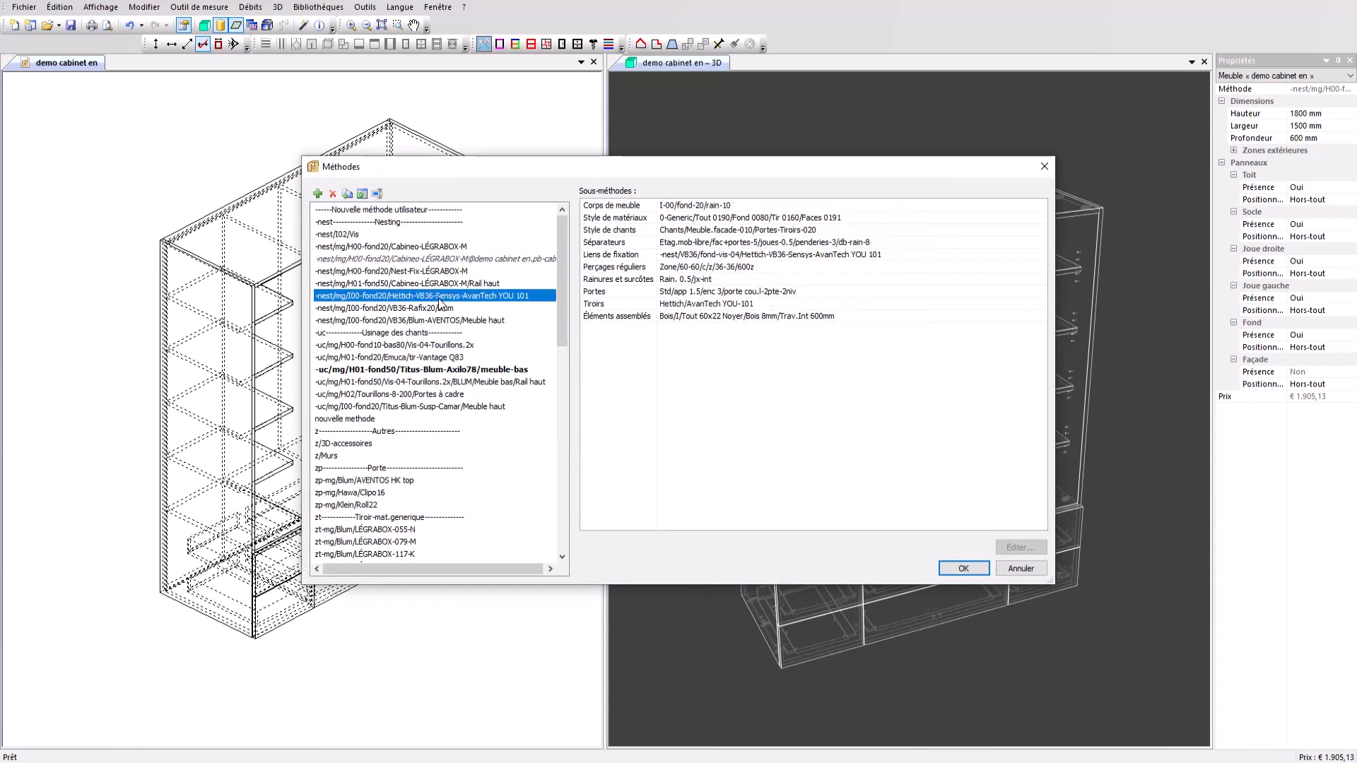
click(955, 566)
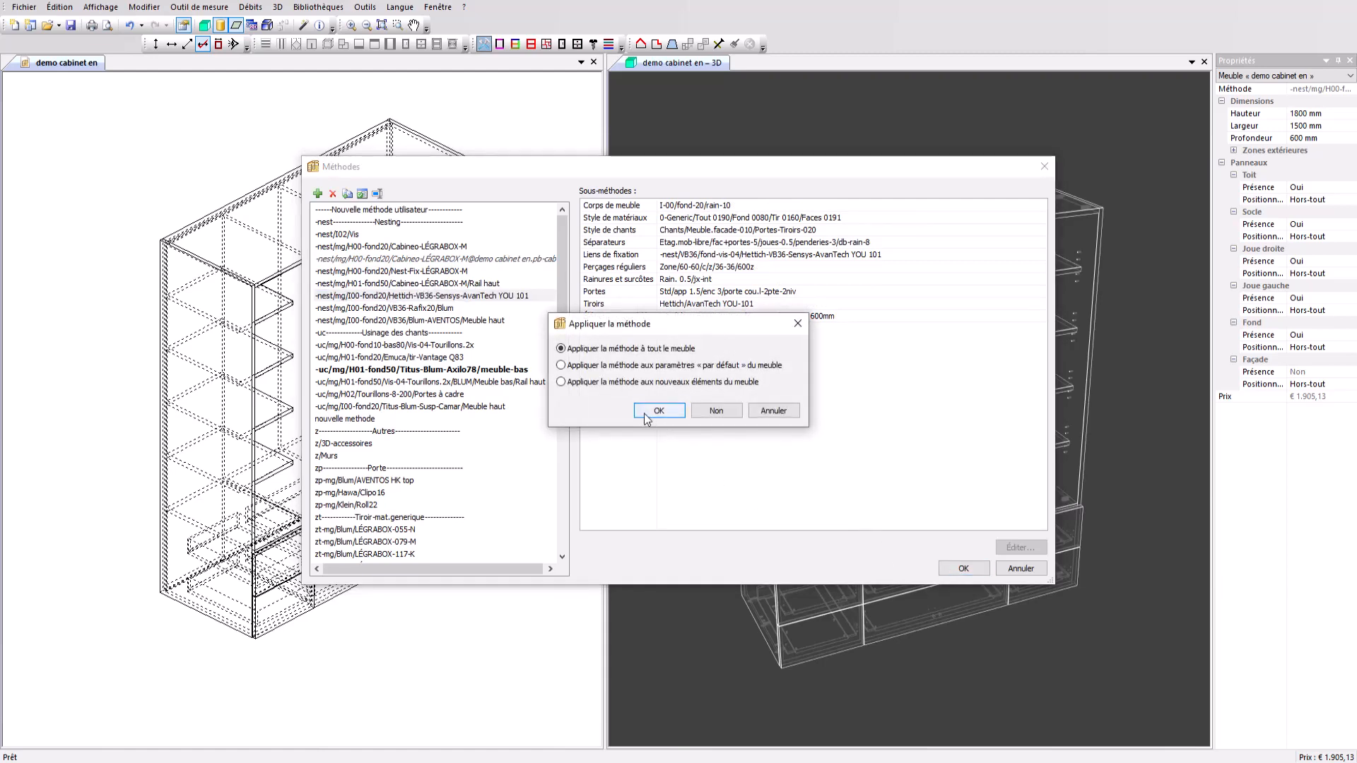
click(645, 413)
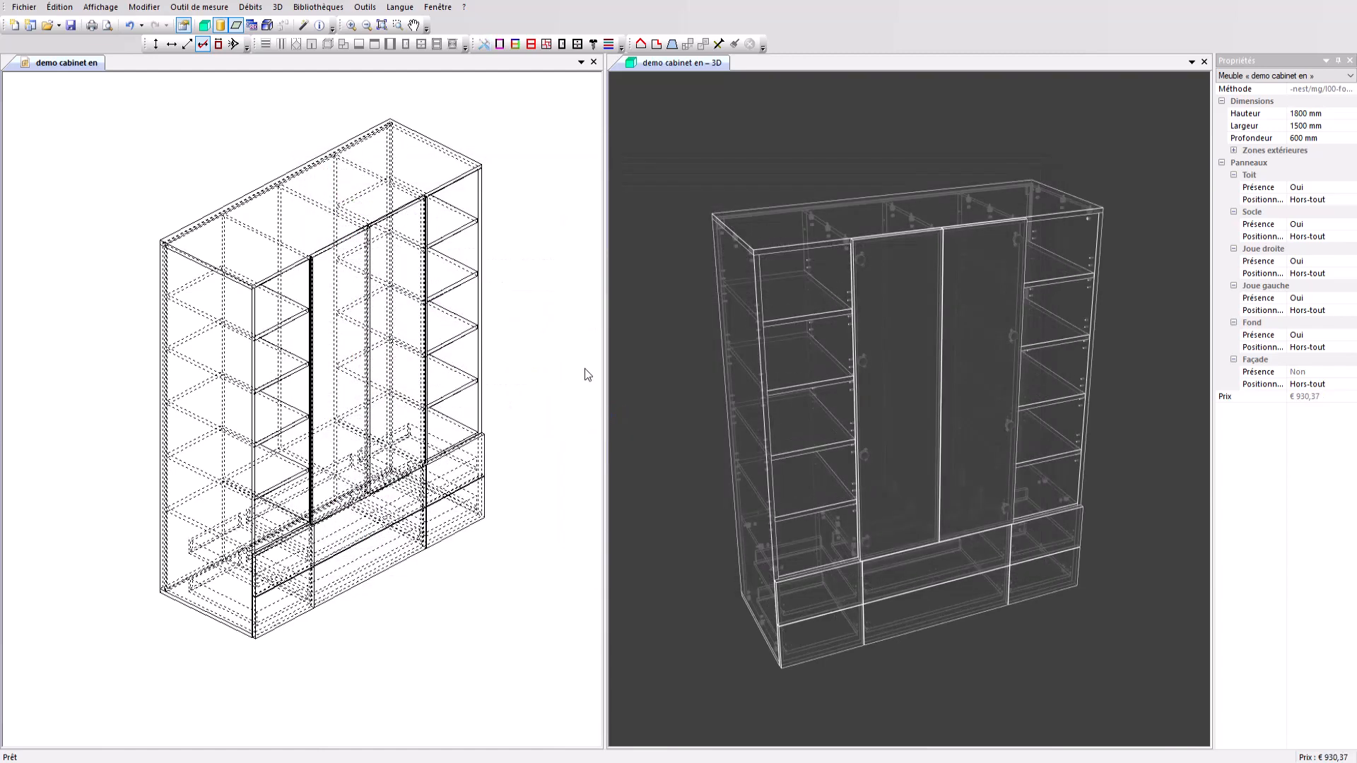